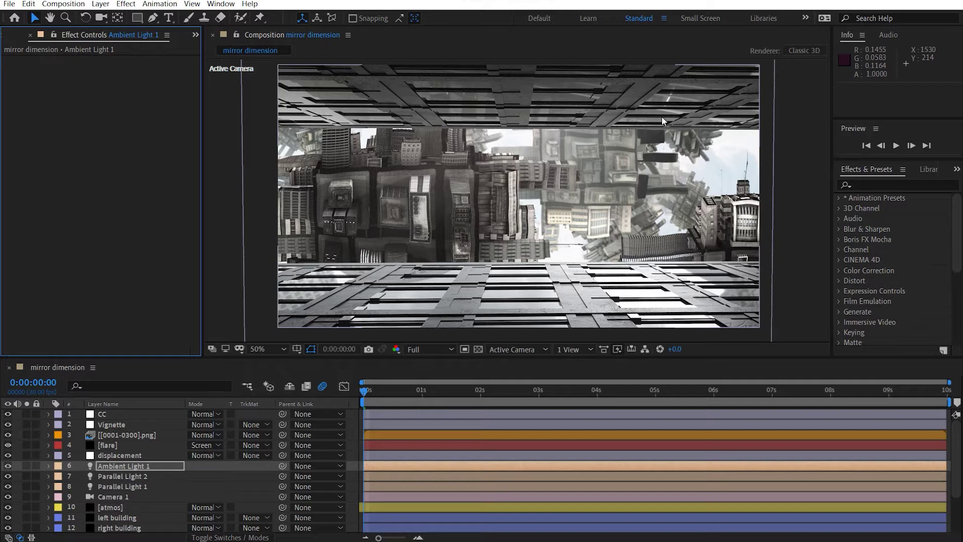
Examine the mirror dimension composition's folded city buildings and street details up close and at full frame.
scroll(485, 229, "up", 2)
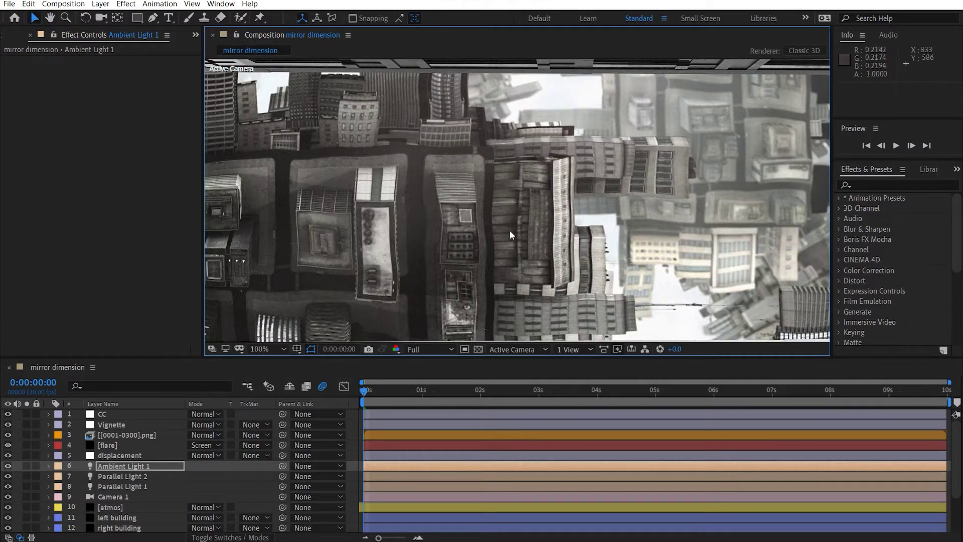
scroll(510, 235, "down", 2)
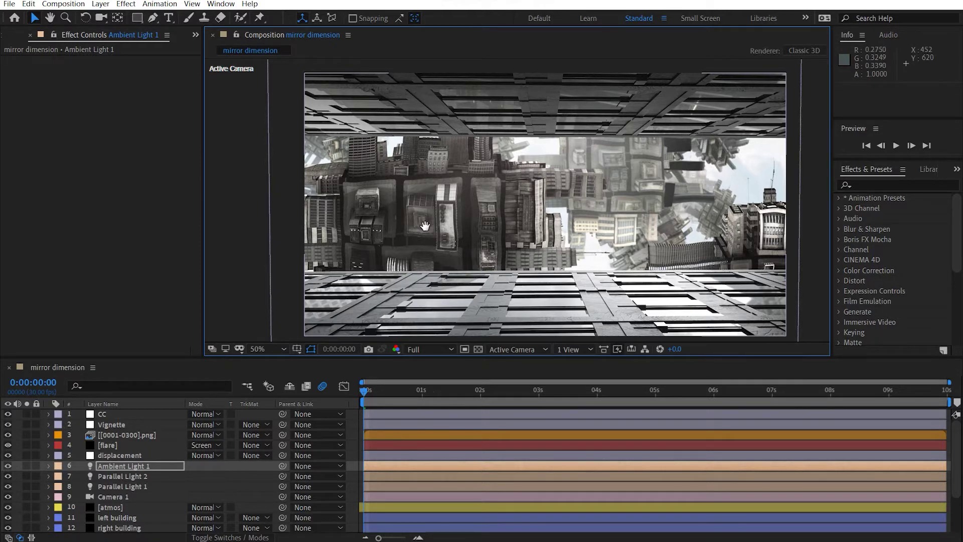
scroll(444, 225, "up", 2)
scroll(581, 204, "down", 1)
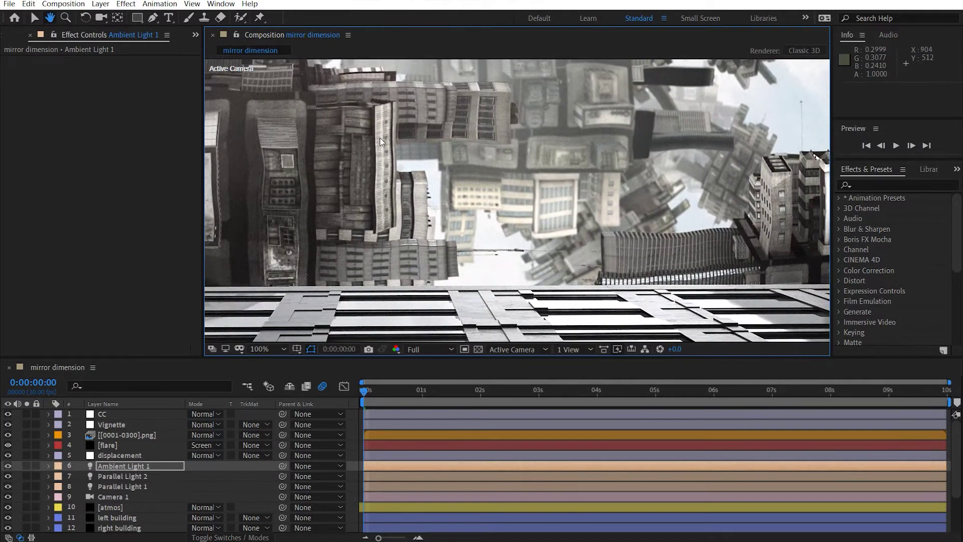
scroll(422, 146, "down", 1)
scroll(421, 144, "left", 3)
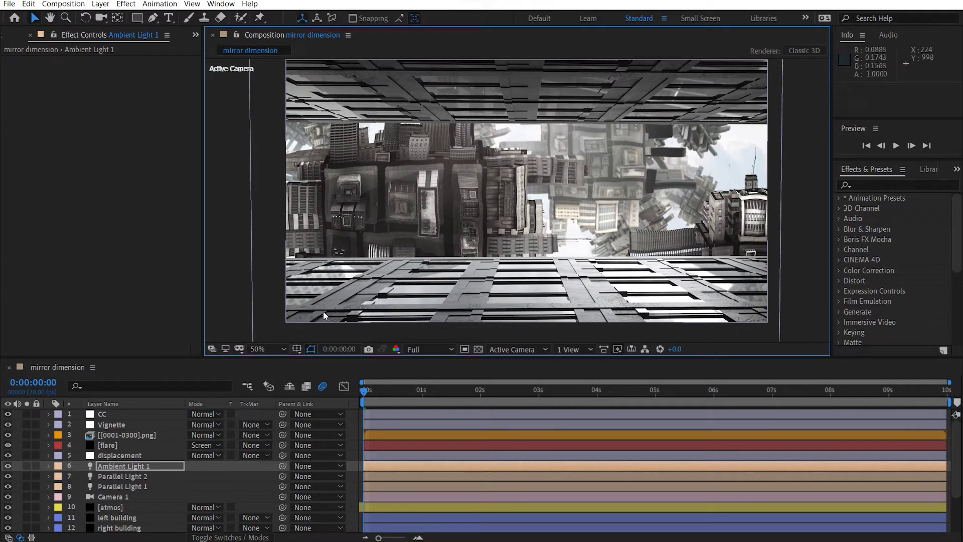
left_click(269, 353)
left_click(271, 130)
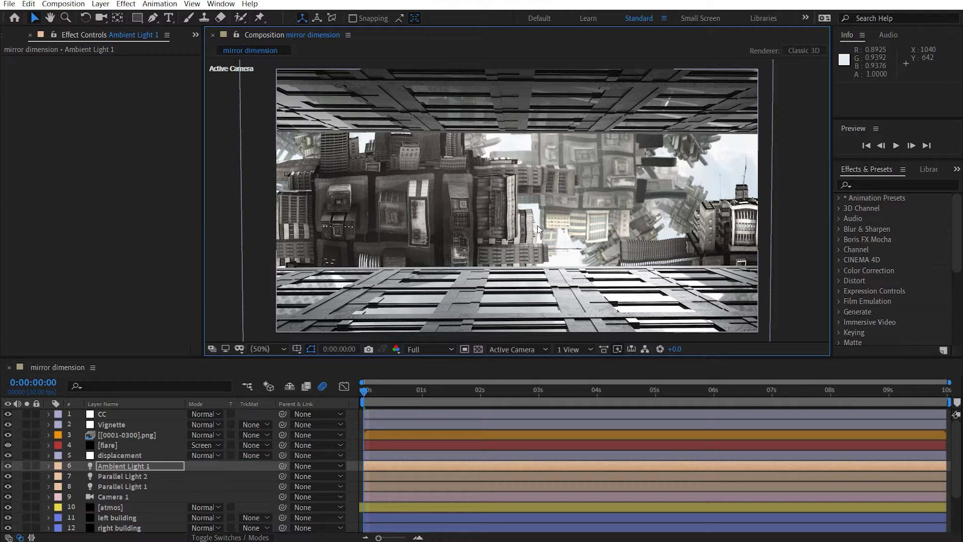
scroll(537, 225, "up", 2)
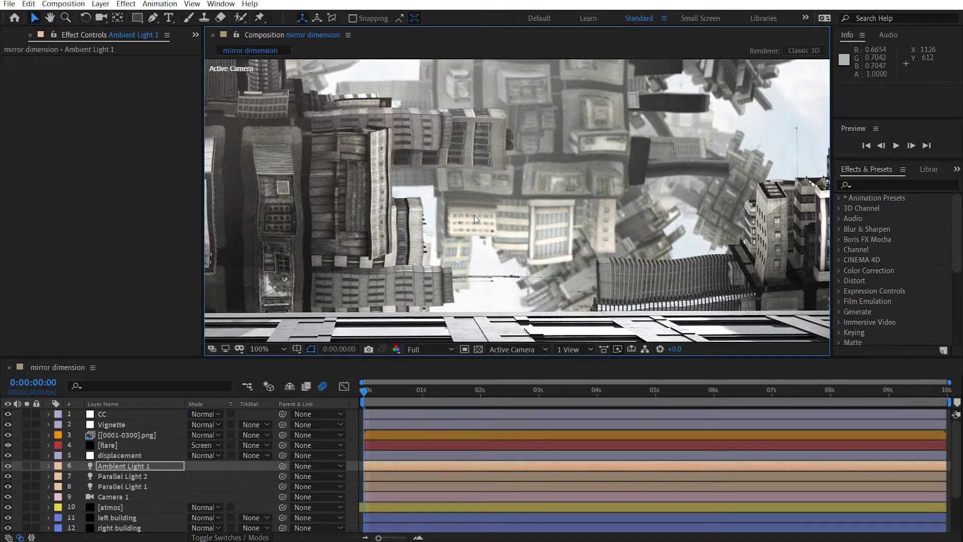
scroll(475, 215, "down", 2)
scroll(441, 216, "left", 2)
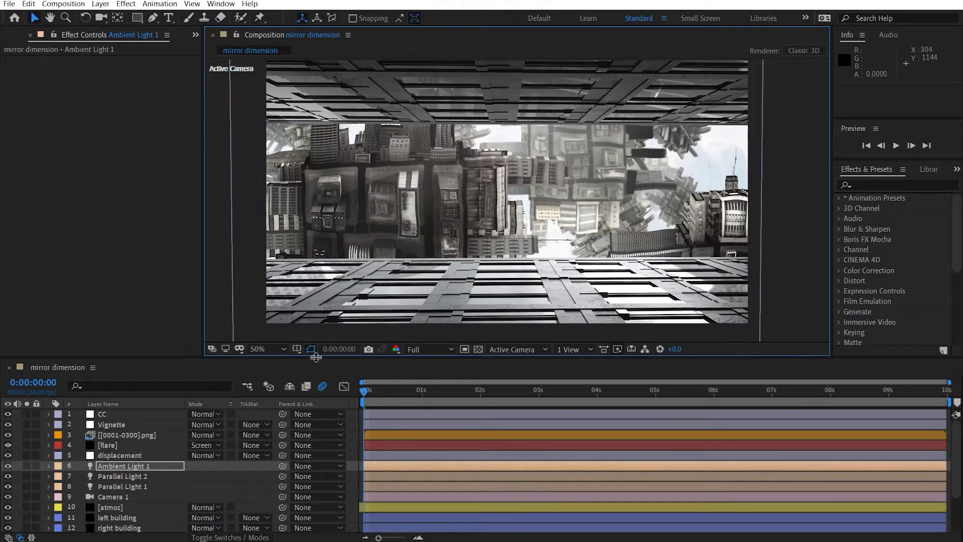
left_click(261, 350)
left_click(266, 132)
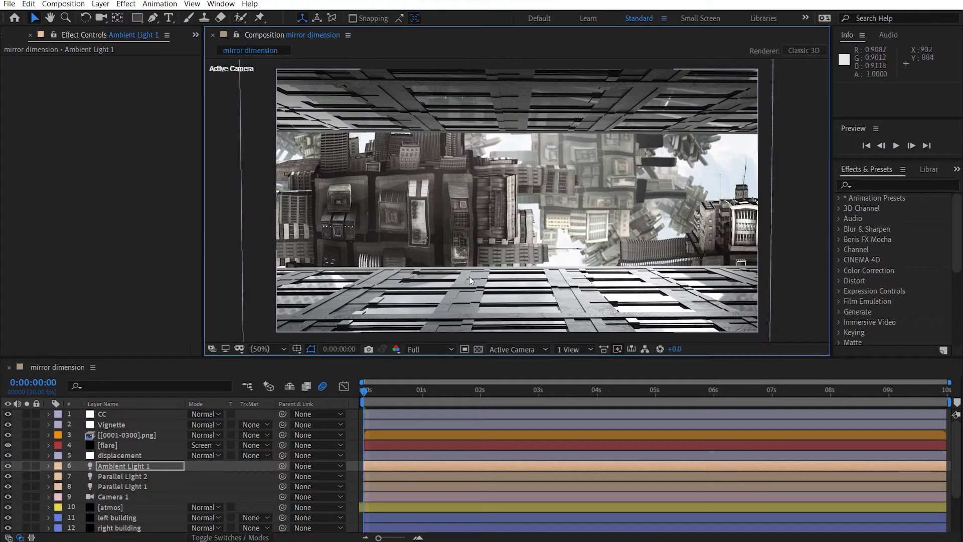
key("ctrl+0")
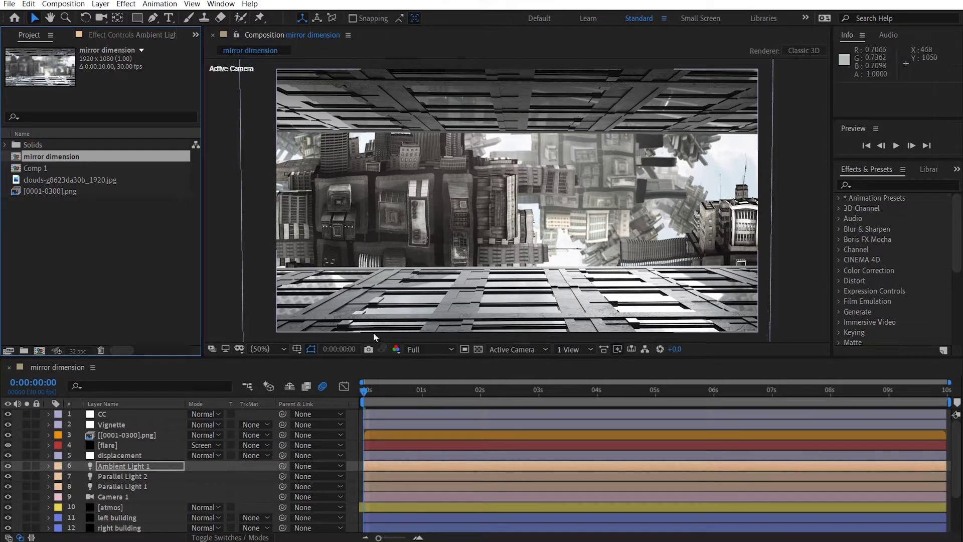
Hide all layers of the mirror dimension composition except Camera 1 and the back layer.
scroll(29, 505, "down", 3)
scroll(28, 442, "up", 3)
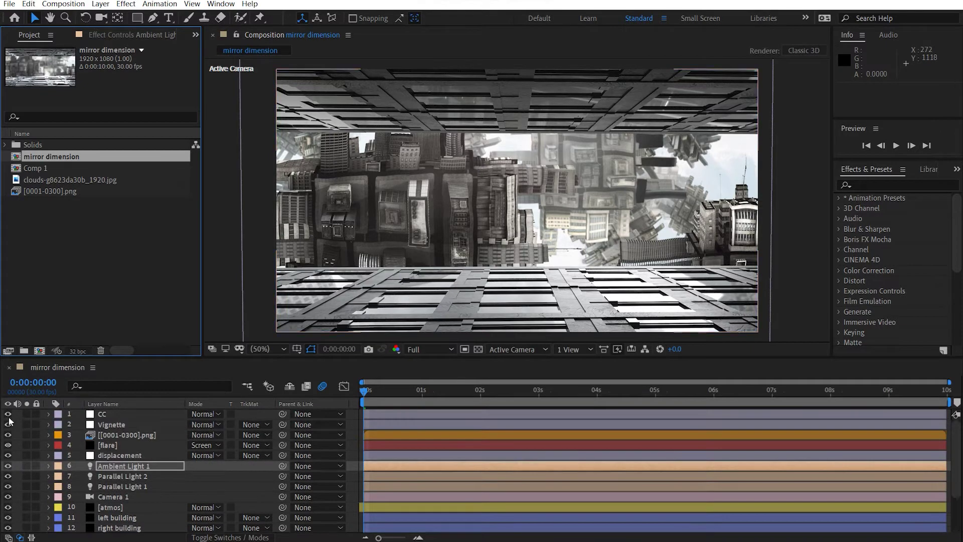
left_click_drag(9, 418, 99, 524)
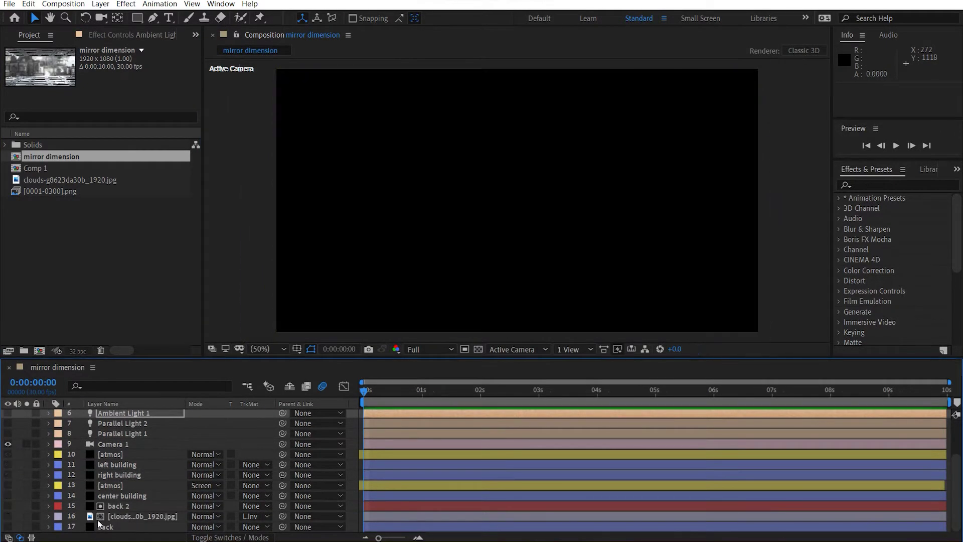
left_click(9, 528)
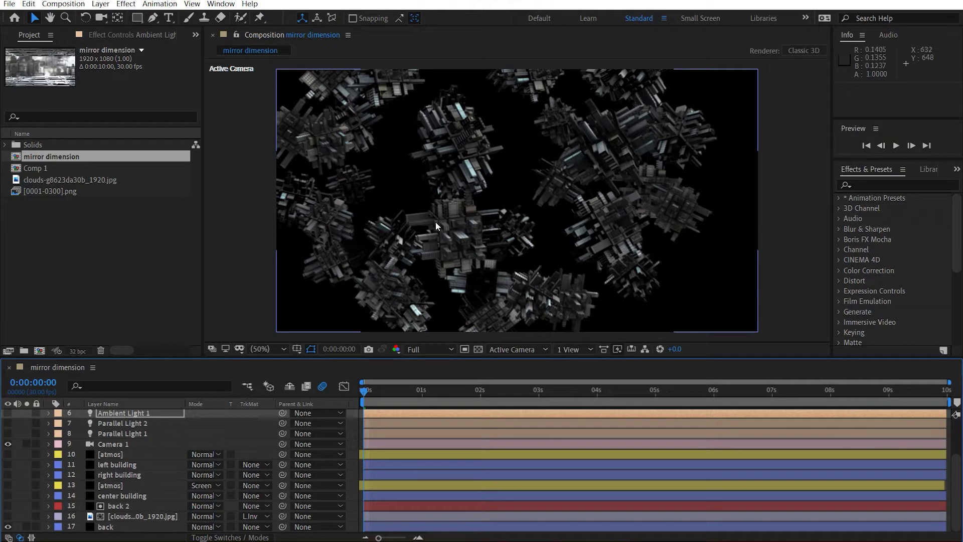
Inspect the back layer's building clusters and open the Scene Setup of its Element effect.
key("space")
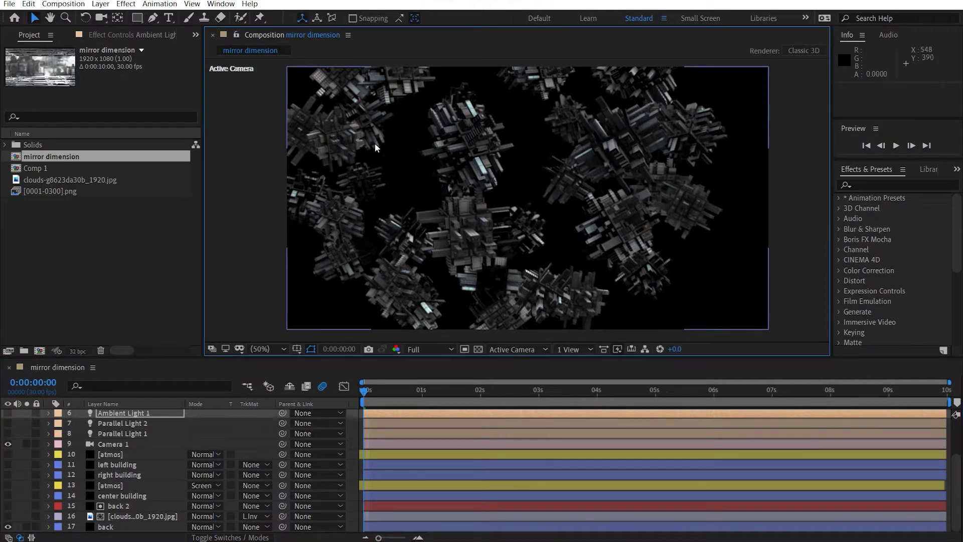
scroll(506, 208, "up", 4)
scroll(506, 208, "down", 4)
scroll(504, 204, "up", 2)
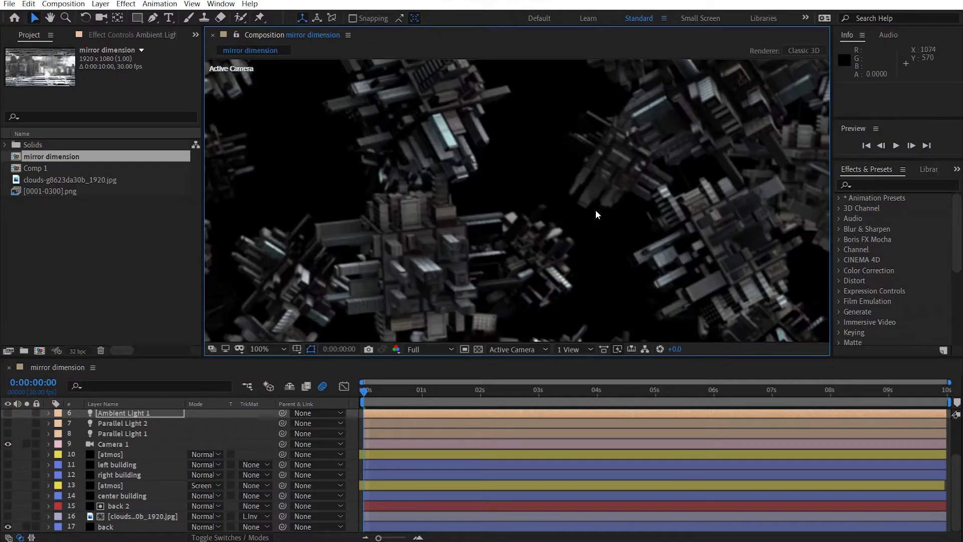
left_click(146, 35)
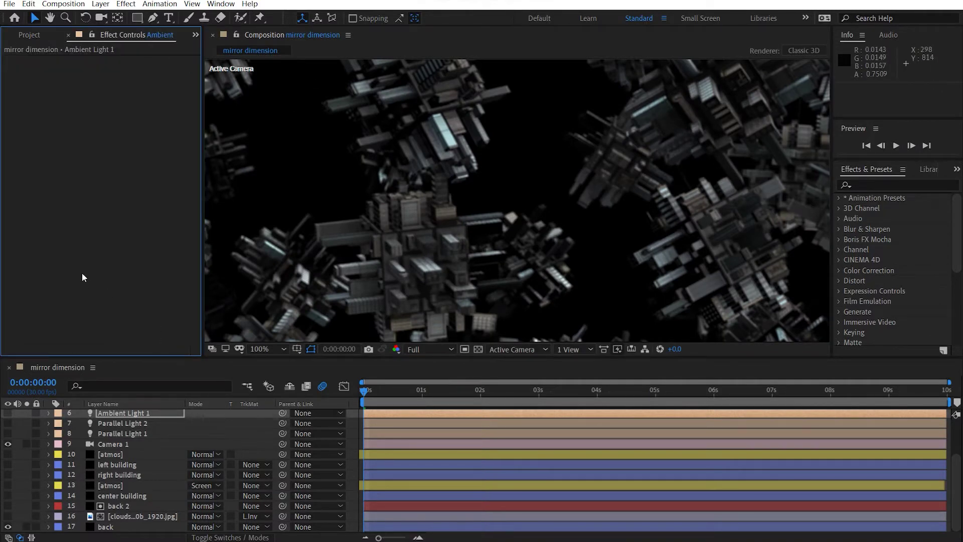
left_click(130, 527)
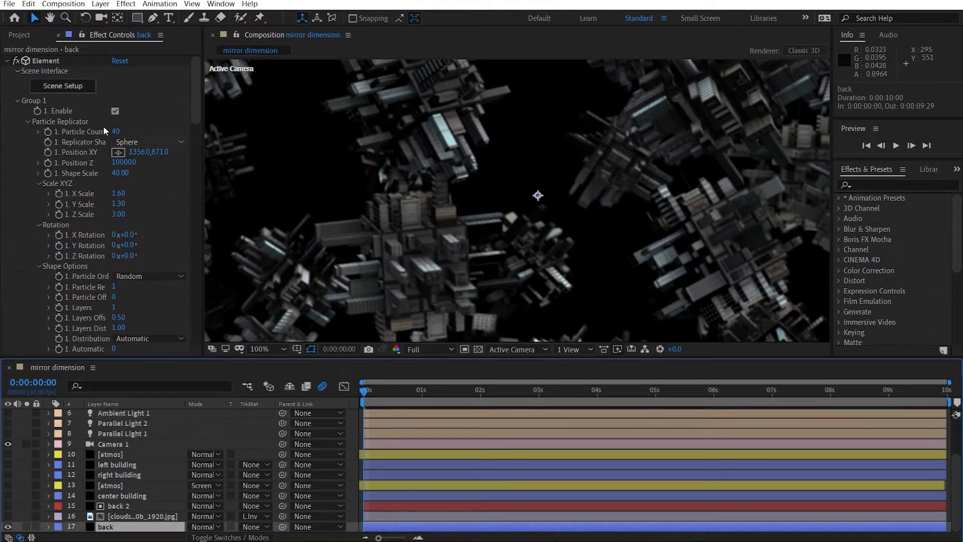
left_click(56, 82)
left_click(61, 87)
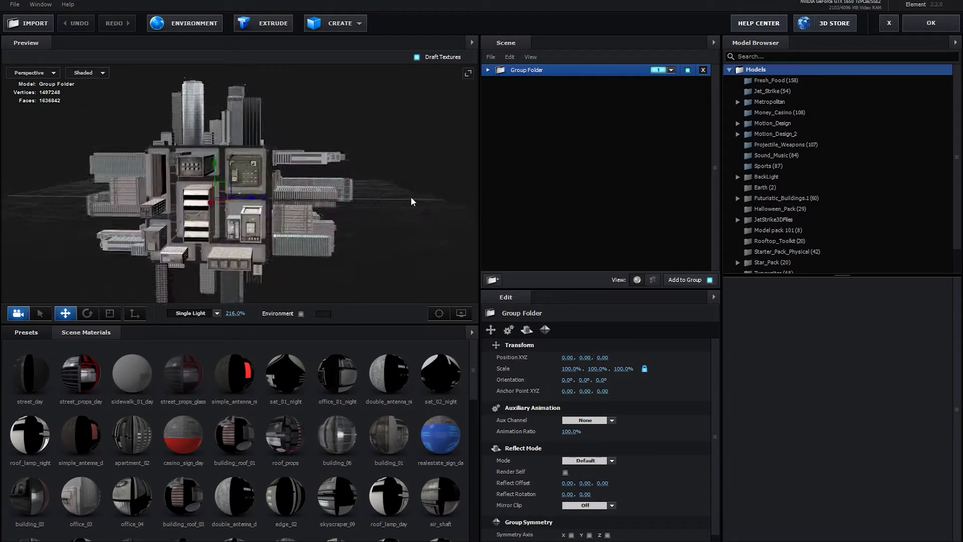
Expand the group folder and hide all its street_layout models except one street_layout_01.
left_click_drag(411, 197, 384, 179)
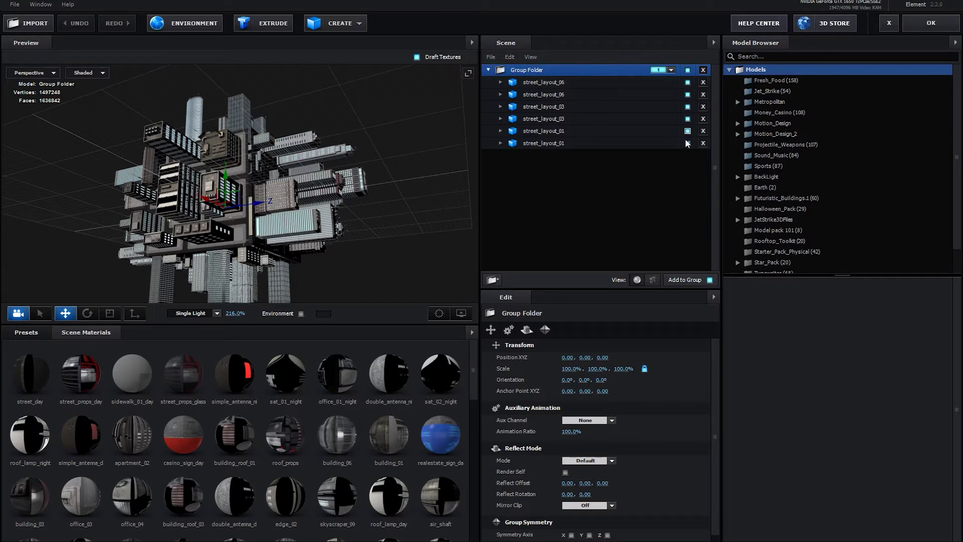
left_click(687, 144)
left_click(688, 134)
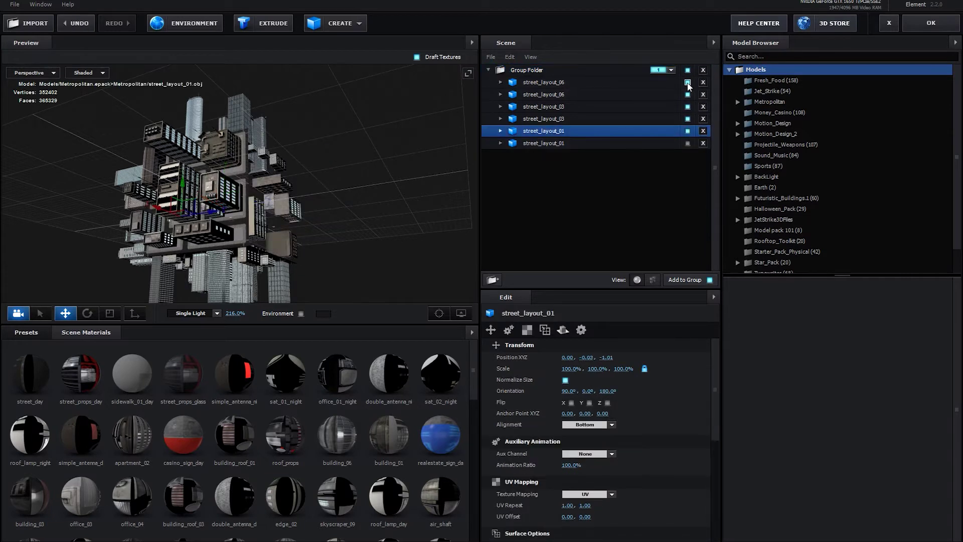
left_click(688, 82)
left_click(688, 94)
left_click(687, 106)
left_click(688, 118)
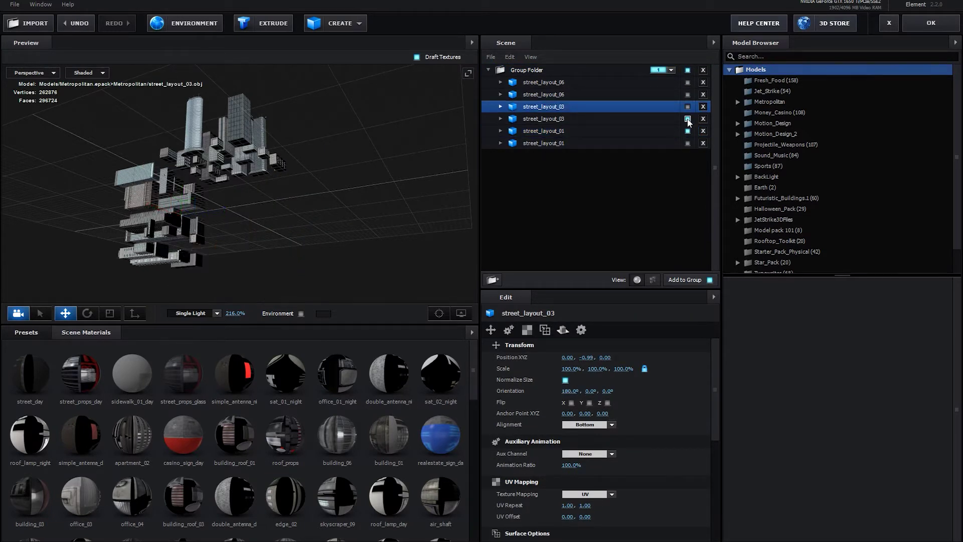
left_click(688, 131)
left_click(688, 131)
Show the second street_layout_01 and both street_layout_03 models again, checking how each side fits.
left_click_drag(272, 225, 476, 157)
left_click(688, 142)
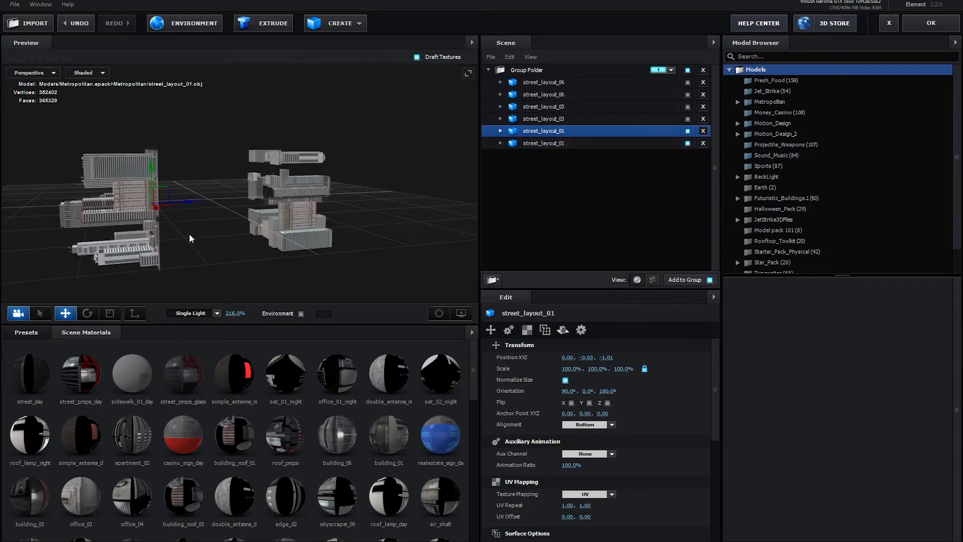
mouse_move(314, 227)
left_mouse_down()
mouse_move(236, 222)
mouse_move(284, 181)
mouse_move(270, 234)
mouse_move(301, 215)
left_mouse_up()
left_click(688, 118)
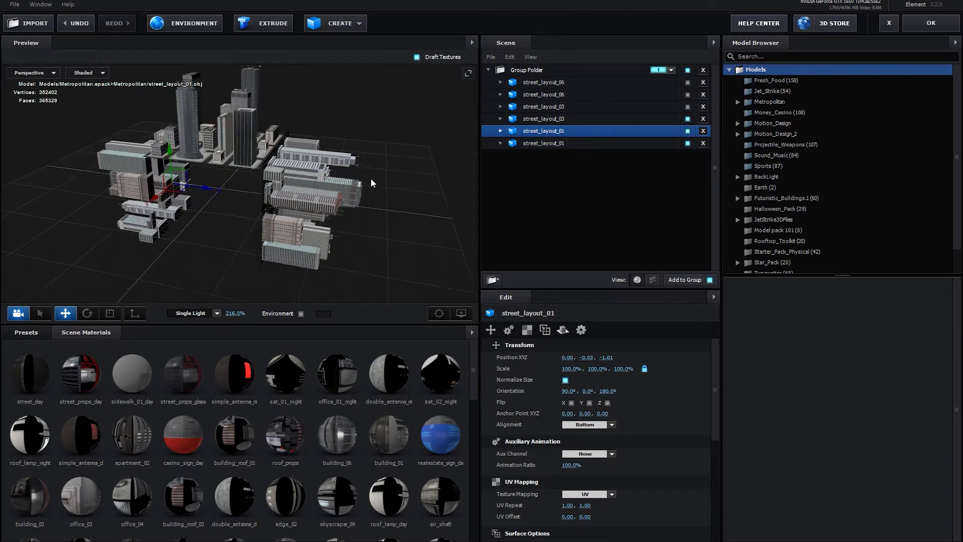
left_click_drag(372, 179, 382, 150)
left_click(682, 107)
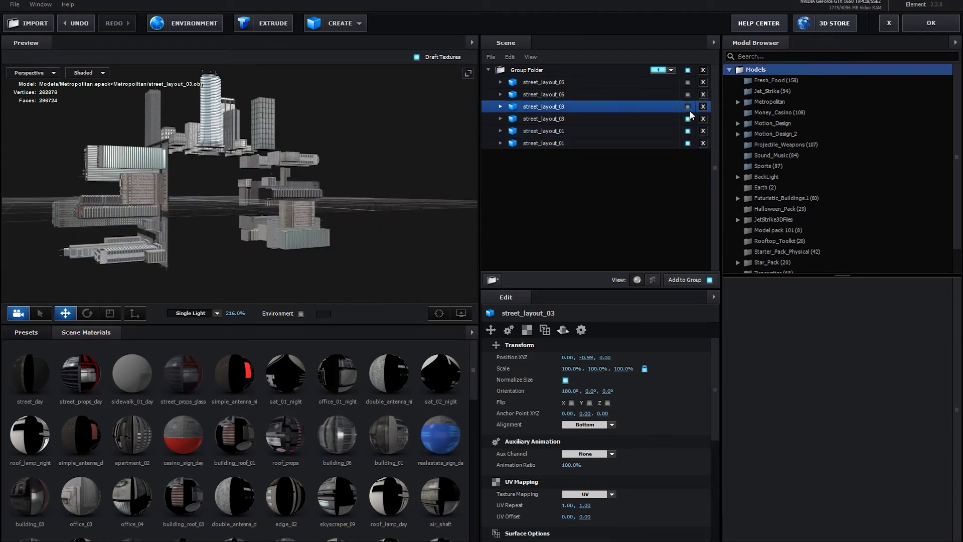
left_click(688, 106)
Show both street_layout_06 models again and view the complete six-sided city block from all around.
left_click_drag(344, 224, 708, 113)
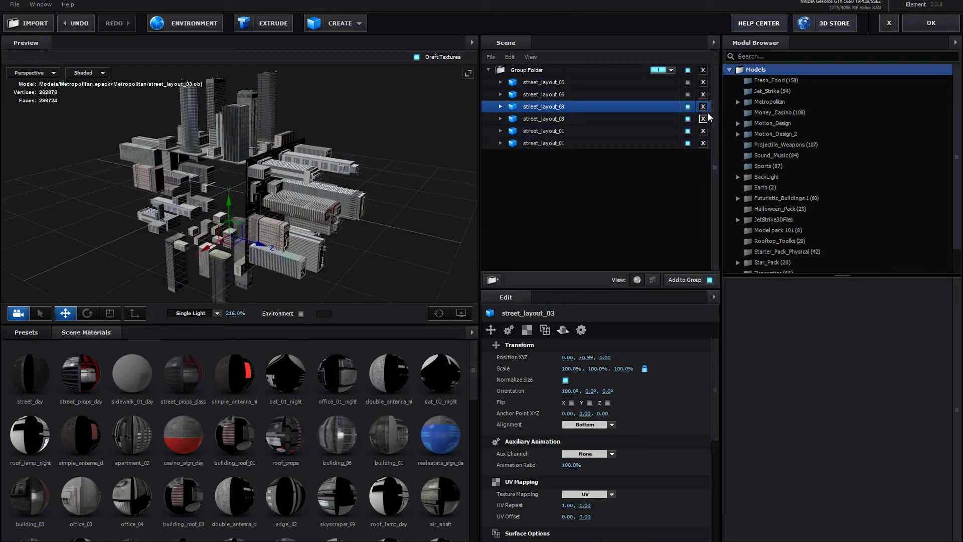
left_click(690, 96)
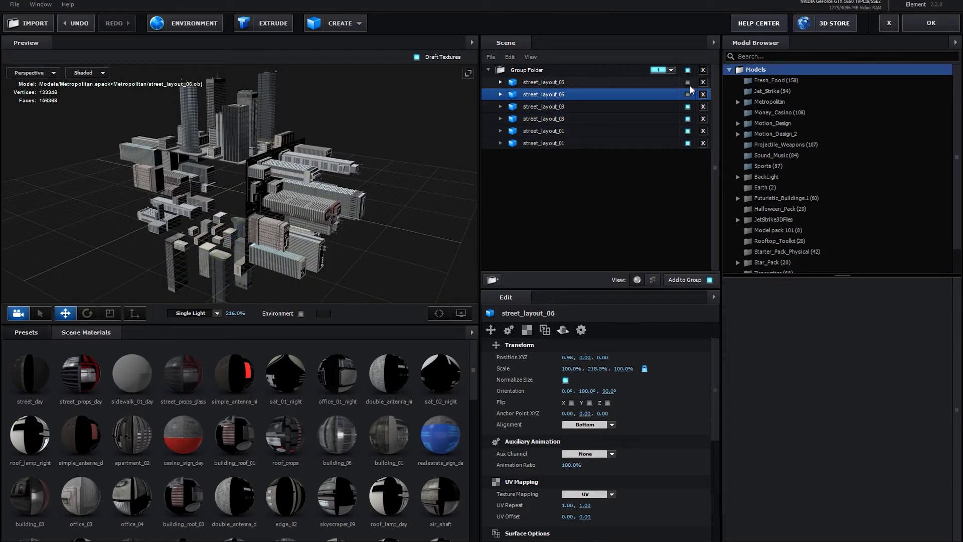
left_click(690, 84)
left_click(688, 82)
left_click(688, 94)
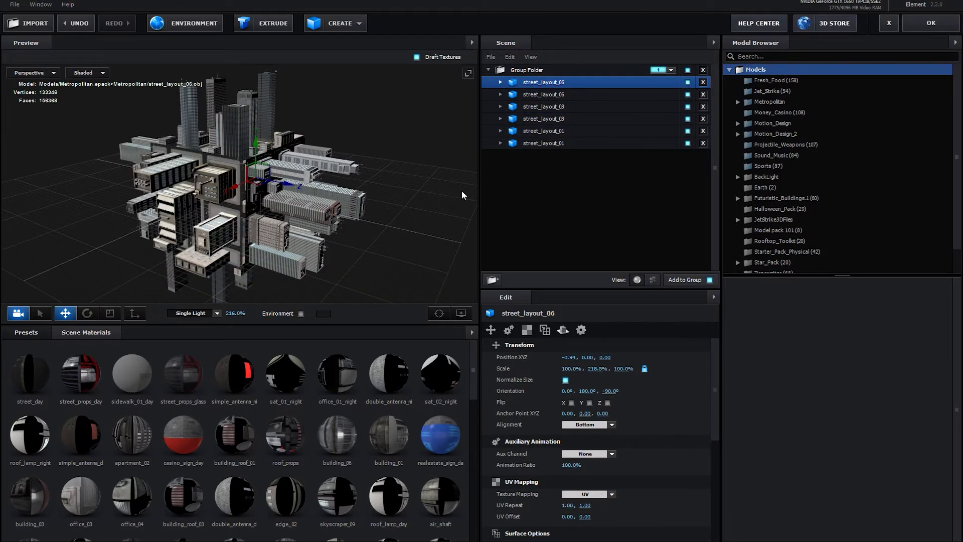
left_click_drag(462, 191, 280, 251)
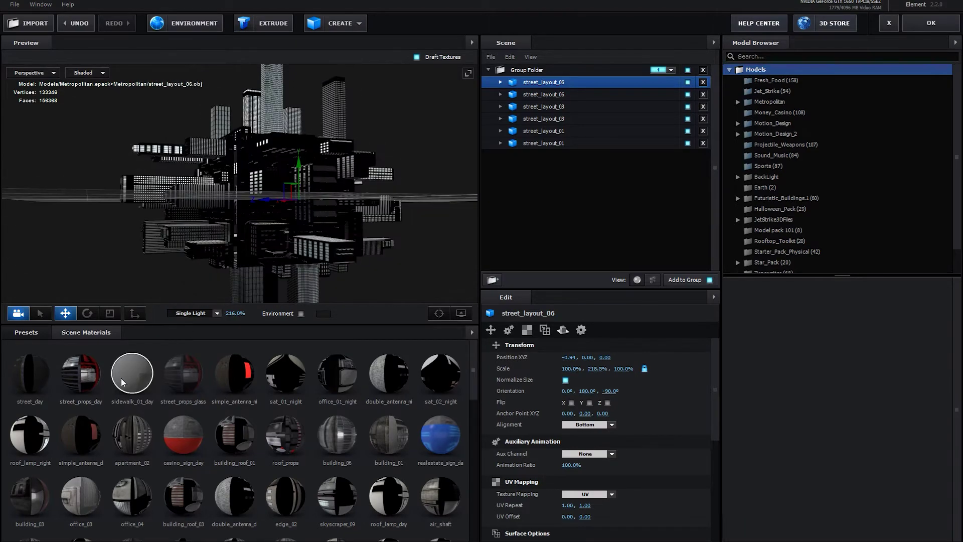
Set the preview's Single Light intensity to 219%, keeping the move tool active.
left_click(87, 317)
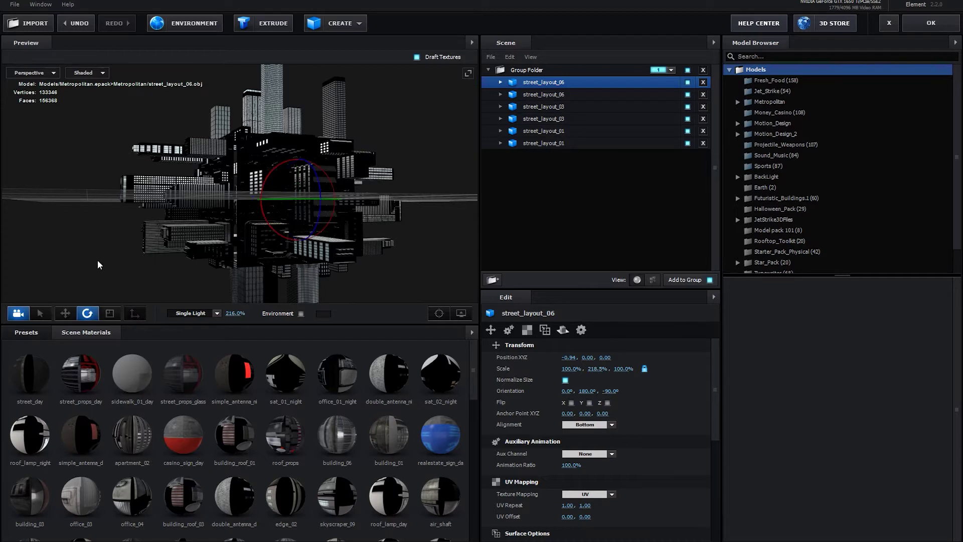
left_click(72, 315)
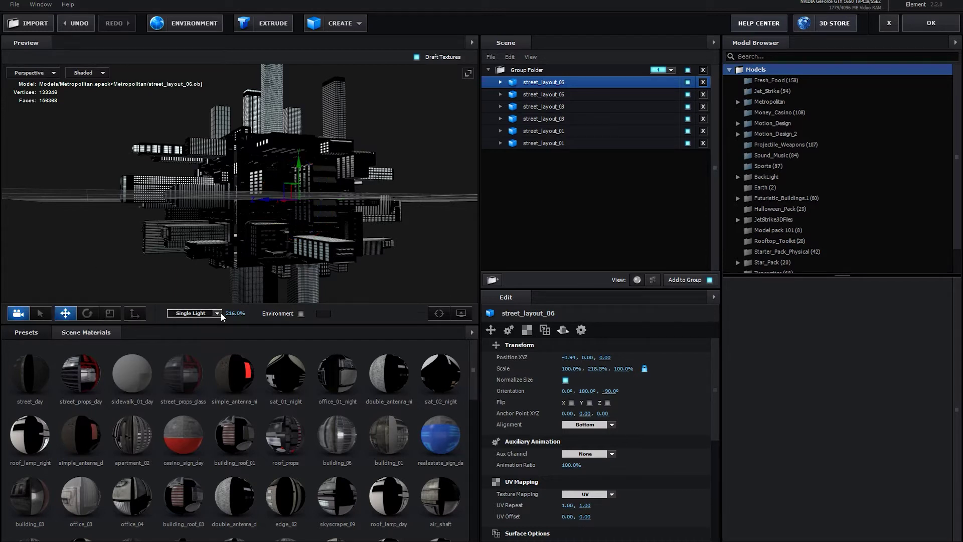
left_click_drag(231, 313, 246, 315)
Check the material presets and the scene's environment texture settings without changing them.
left_click(38, 332)
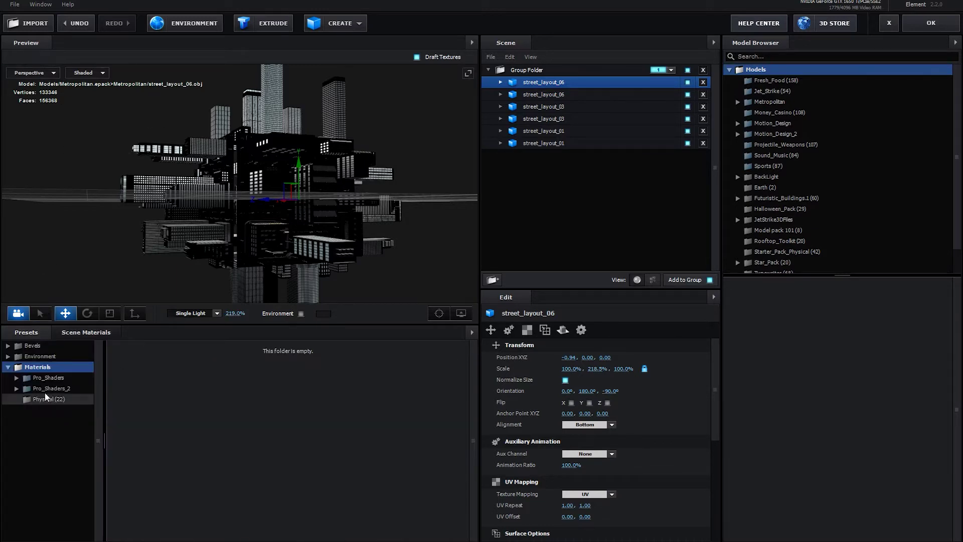
left_click(203, 25)
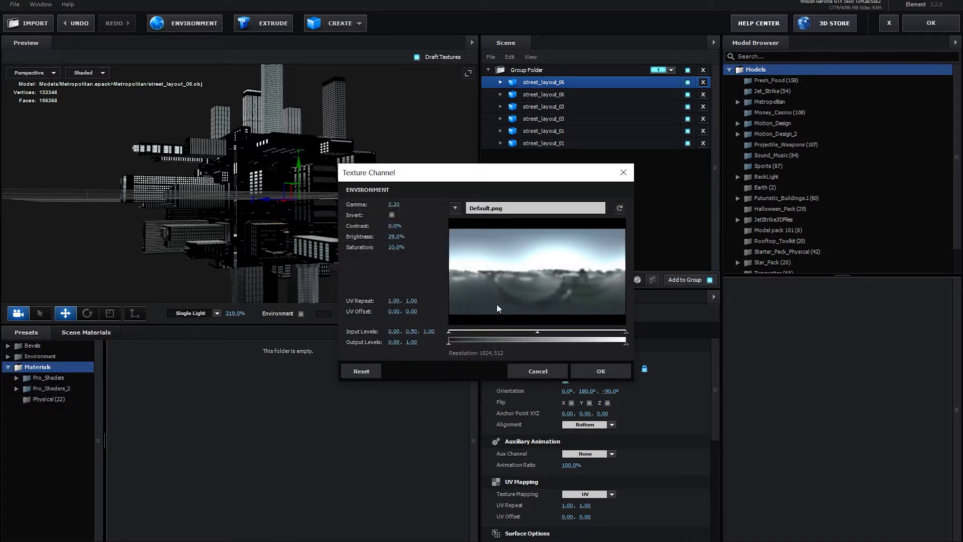
left_click(552, 371)
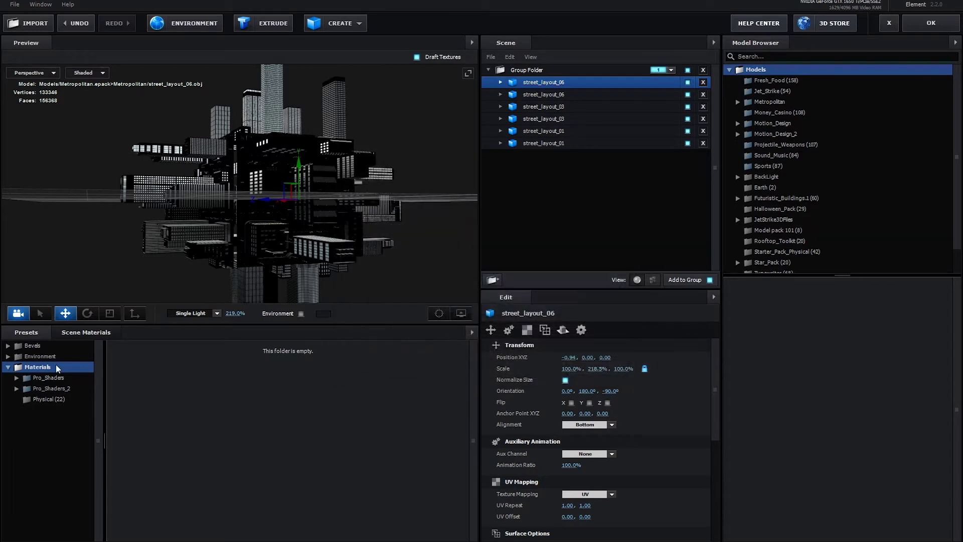
Browse the Environment presets and view the maps in the Basic_2K folder.
left_click(25, 358)
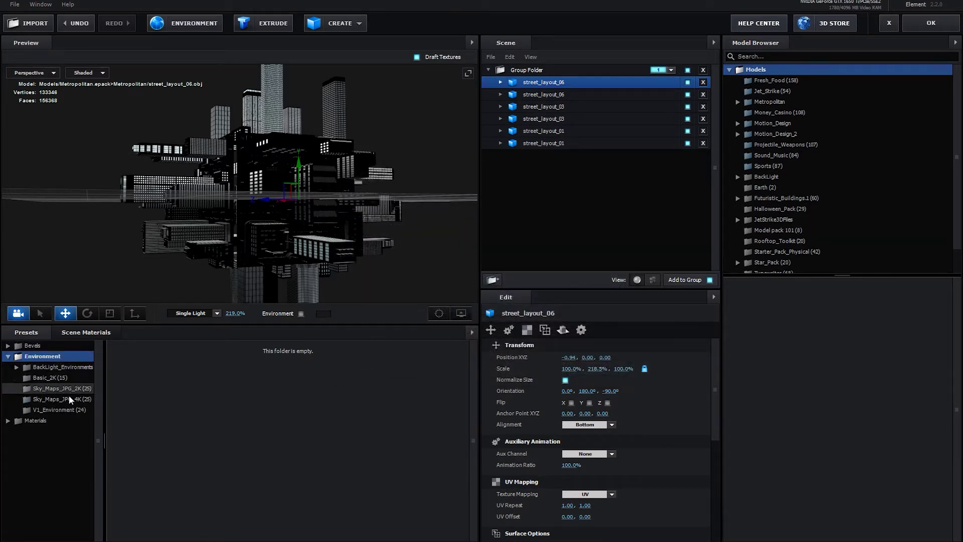
left_click(69, 377)
left_click(50, 367)
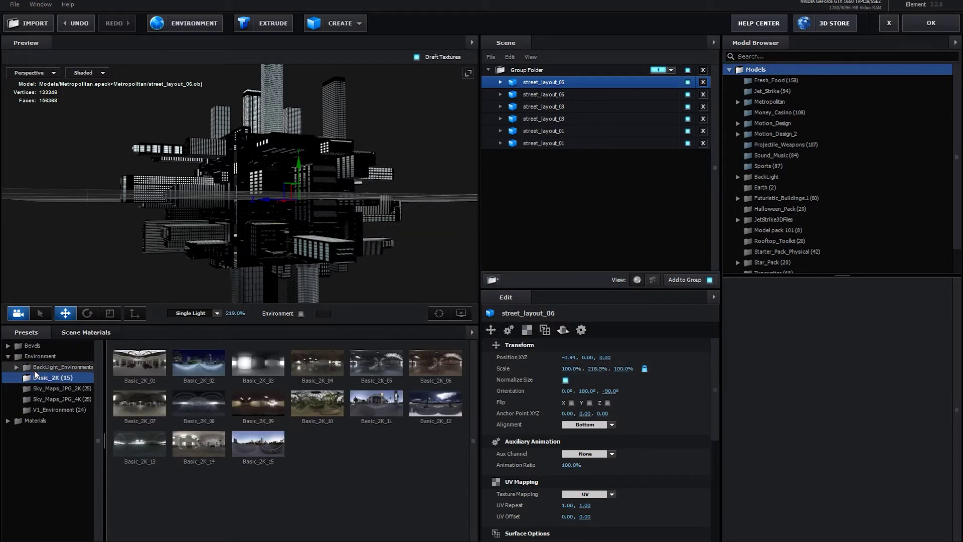
left_click(70, 397)
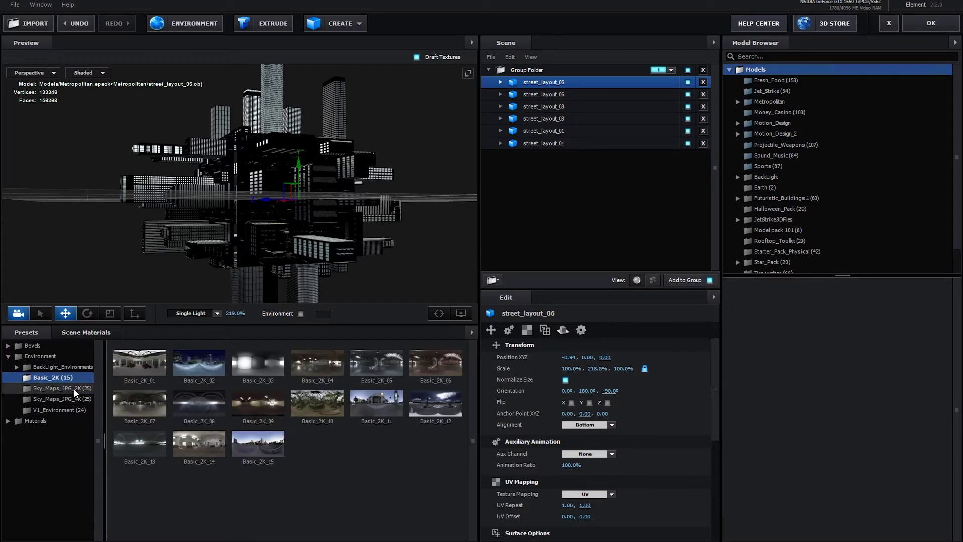
View the V1_Environment maps and accept the scene setup to return to the composition.
left_click(73, 407)
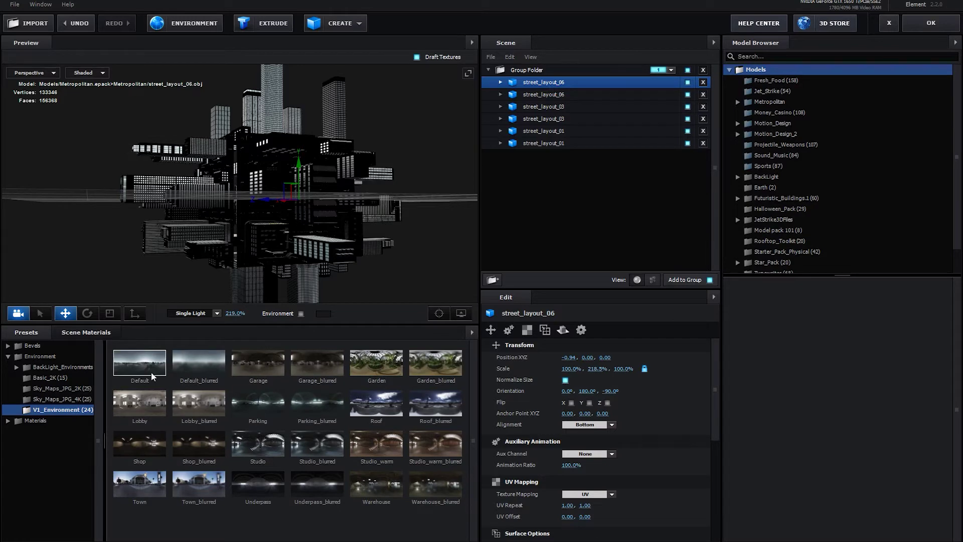
left_click_drag(191, 378, 561, 230)
left_click(931, 22)
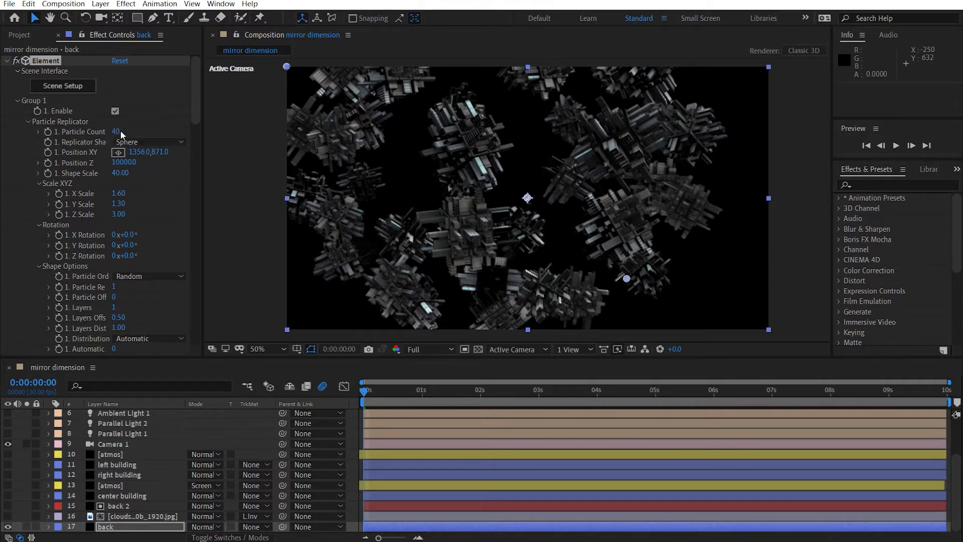
Compare the Plane and Ring replicator shapes for Group 1 on the back layer, and restore Sphere.
left_click(148, 144)
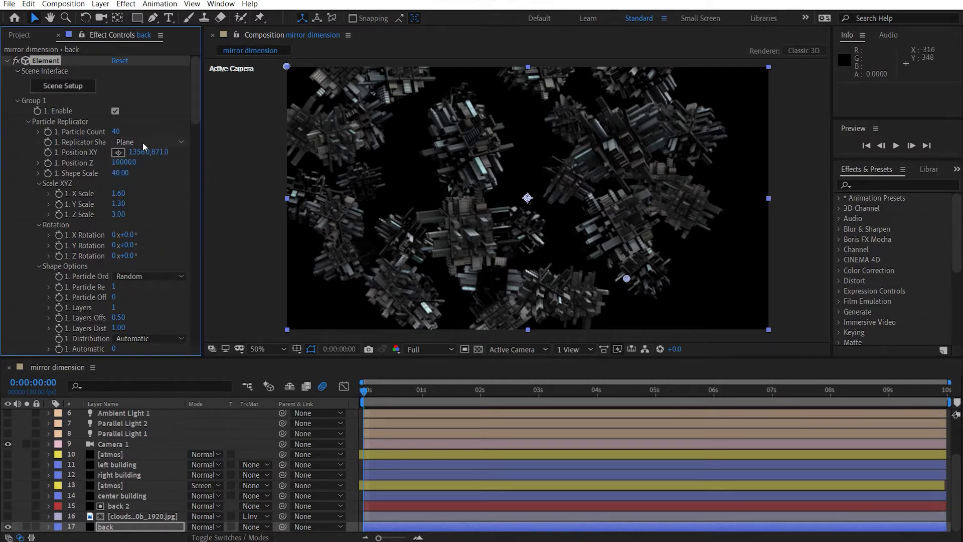
left_click(143, 143)
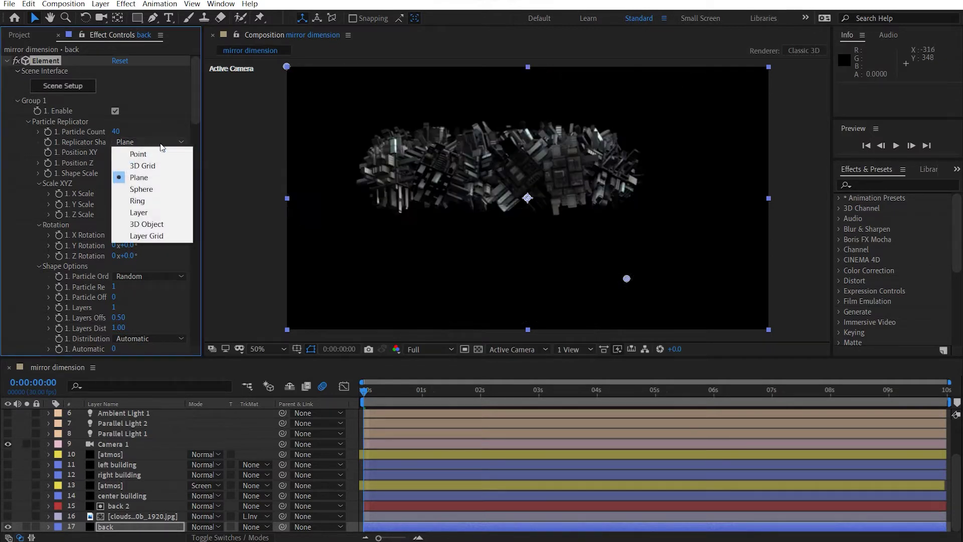
left_click(156, 202)
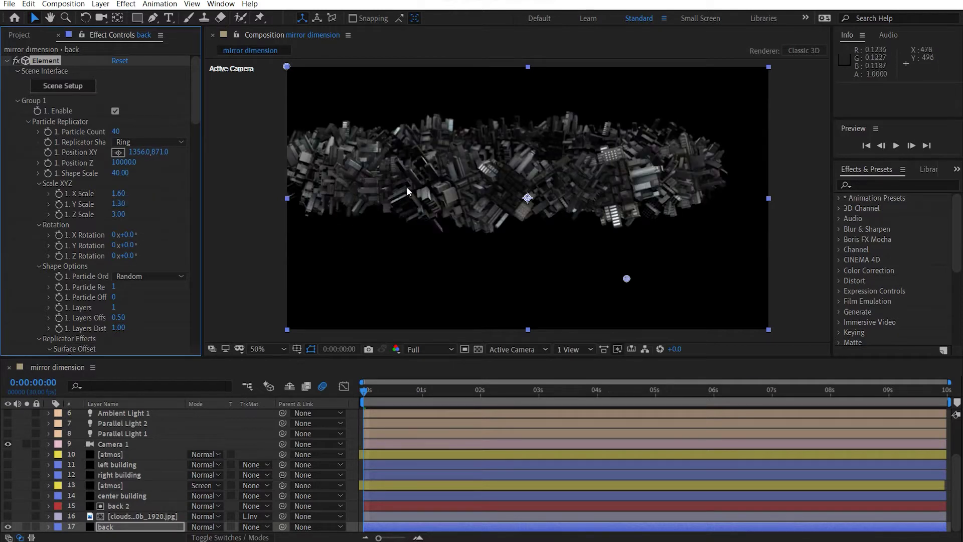
left_click(167, 143)
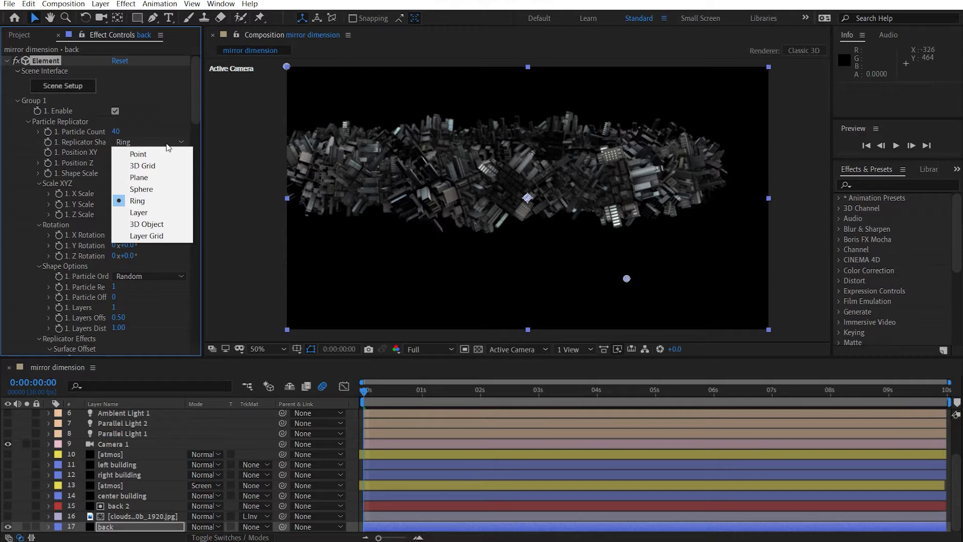
left_click(141, 190)
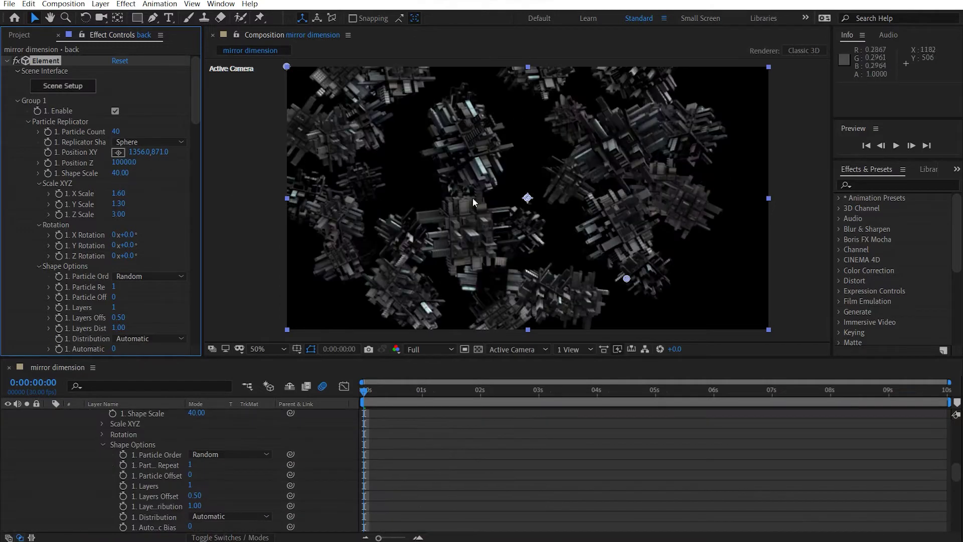
Collapse the back layer's properties and examine its Element render settings, from shadows and ambient occlusion to the multi-pass mixer.
scroll(86, 457, "up", 5)
scroll(45, 467, "down", 5)
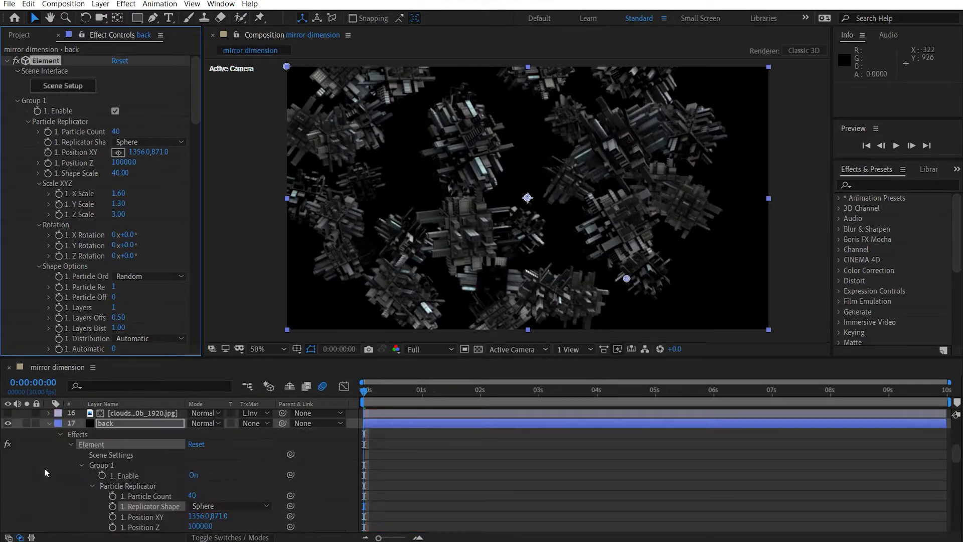
left_click(48, 423)
scroll(87, 253, "down", 10)
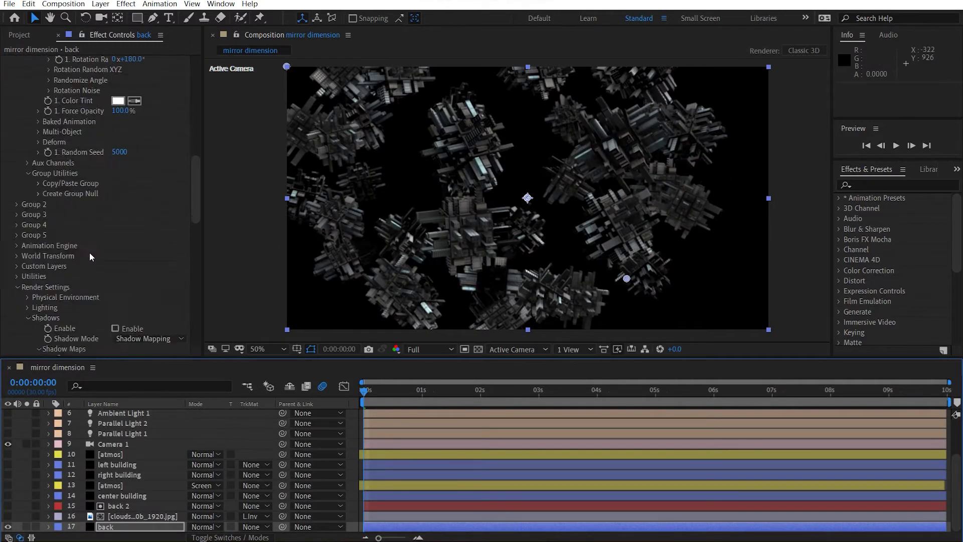
scroll(90, 252, "down", 7)
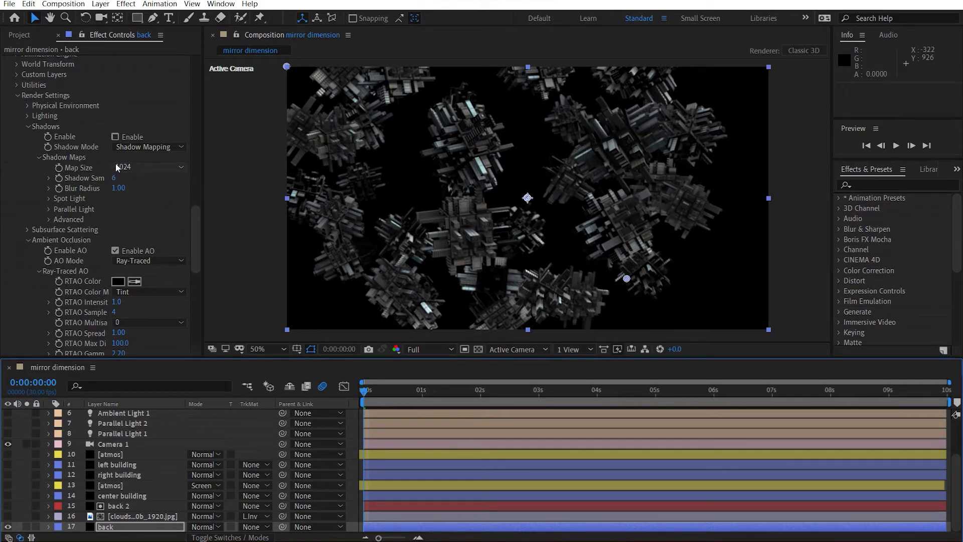
scroll(116, 164, "down", 9)
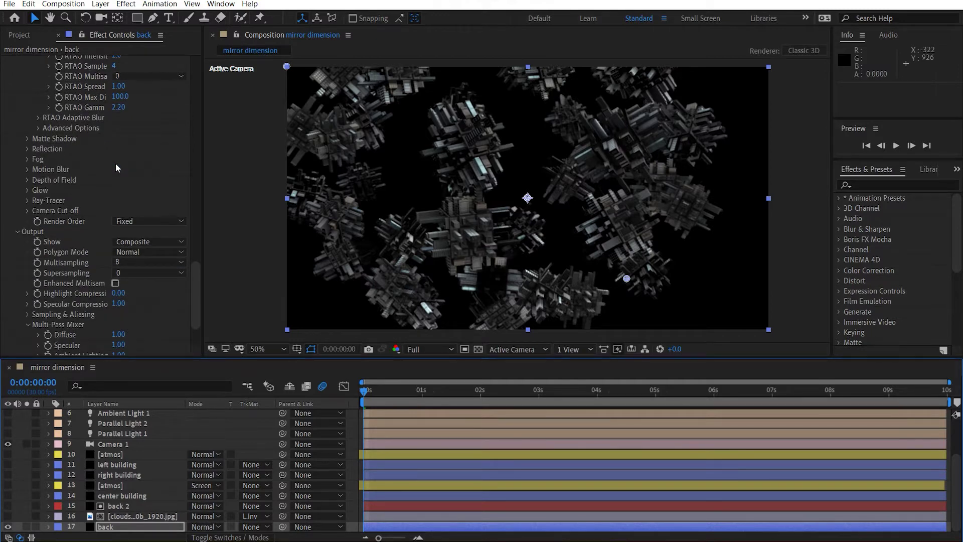
scroll(116, 167, "down", 3)
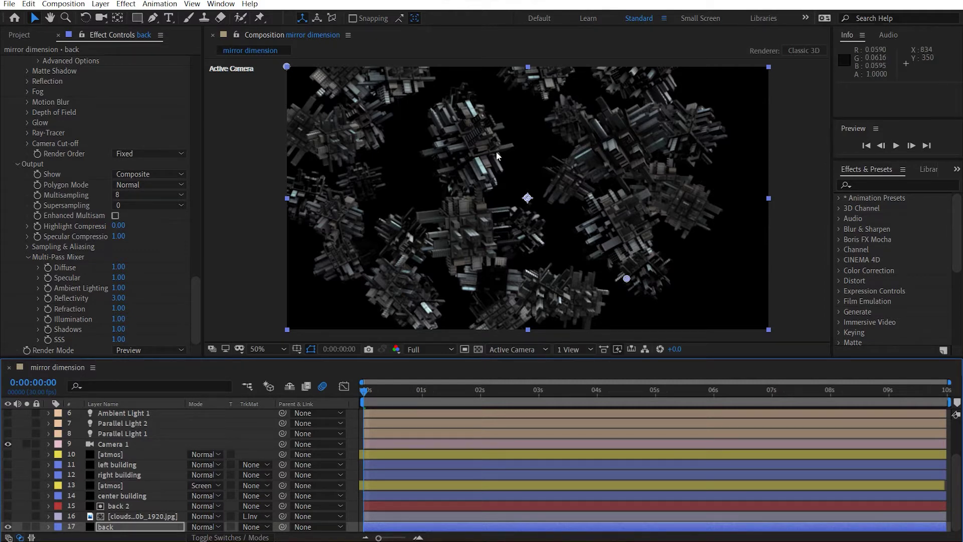
Show the clouds image layer and check its track matte options, keeping Luma Inverted Matte "back 2".
left_click(8, 516)
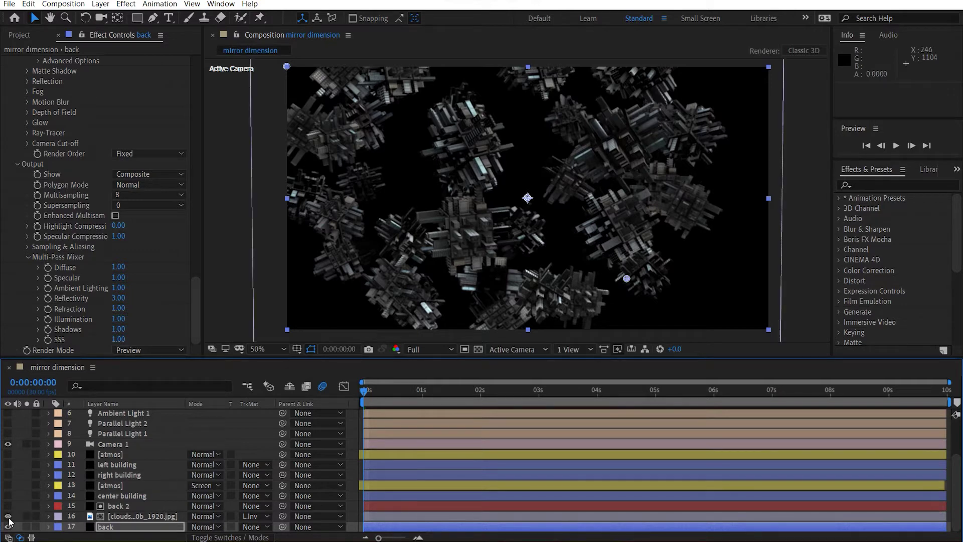
left_click(145, 516)
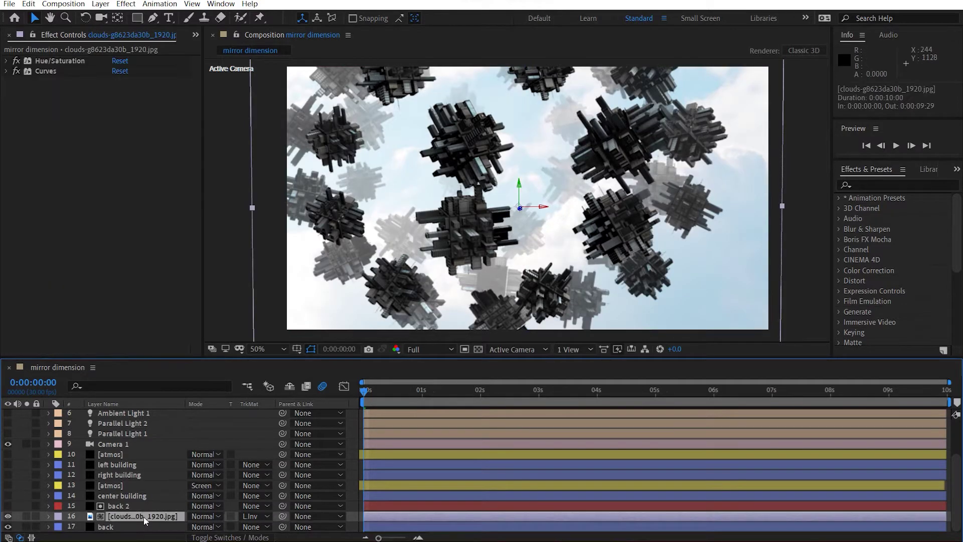
left_click(254, 515)
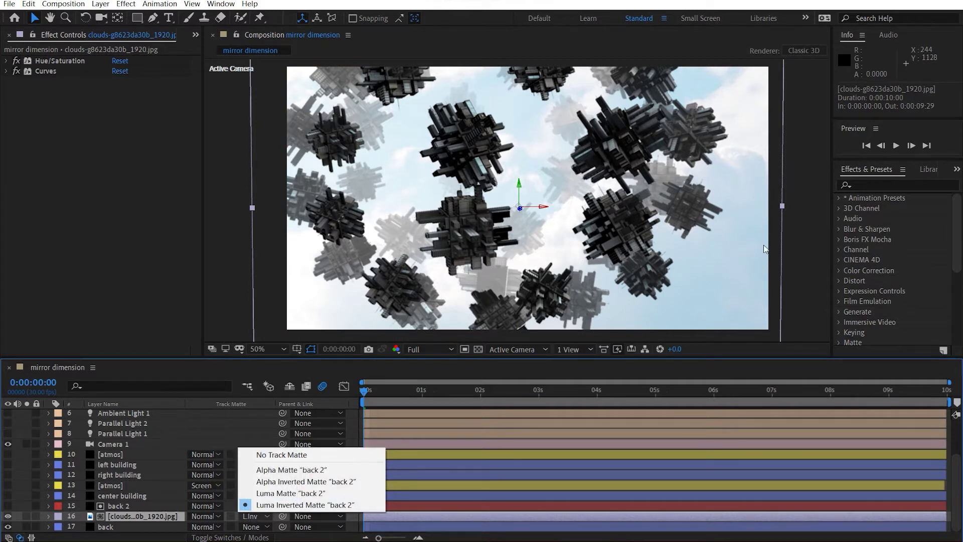
left_click(782, 236)
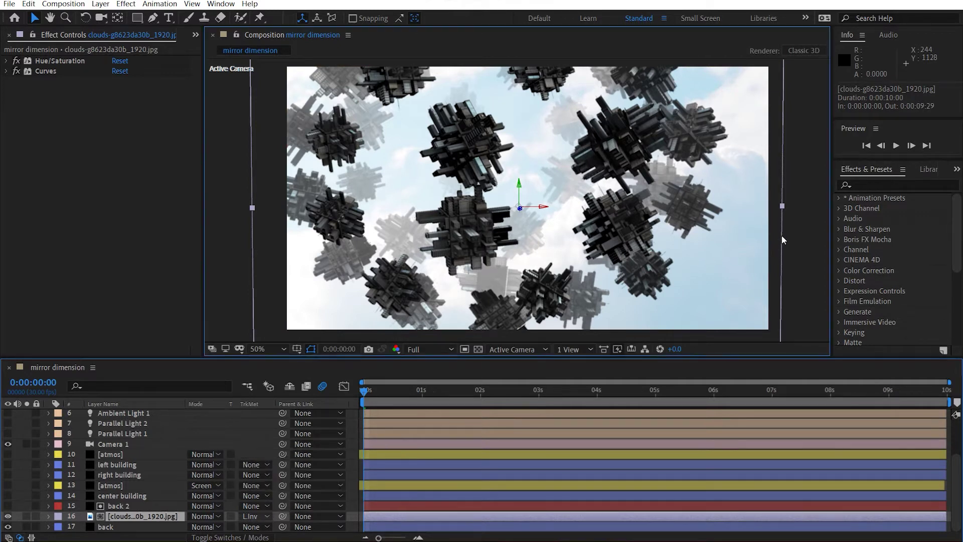
Solo the clouds layer to inspect its matted areas, and display it with the back layer again for a close look.
left_click(28, 516)
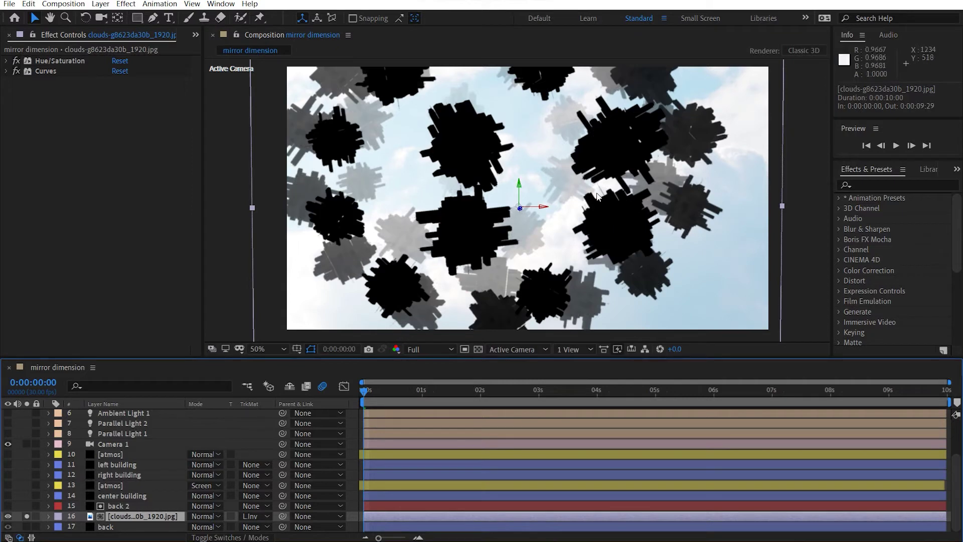
left_click(106, 528)
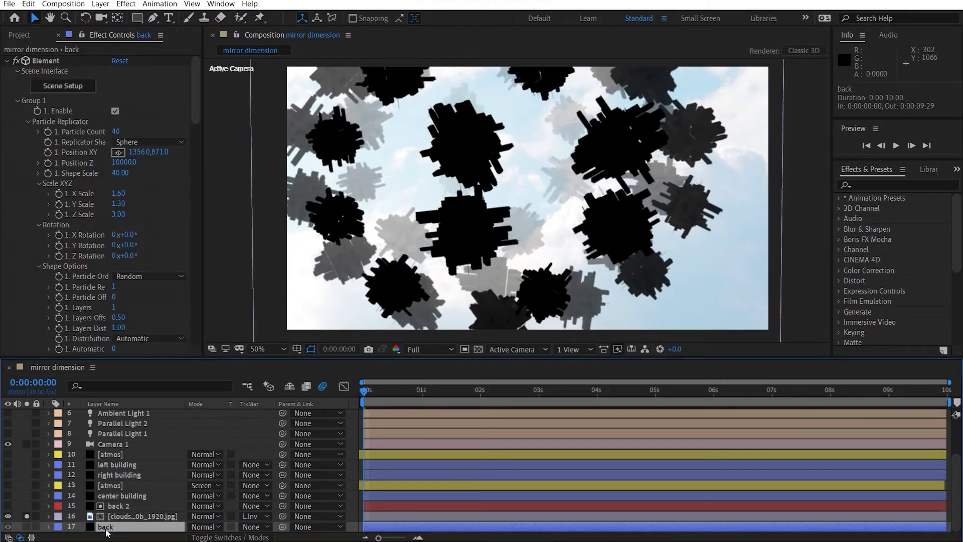
left_click(128, 518)
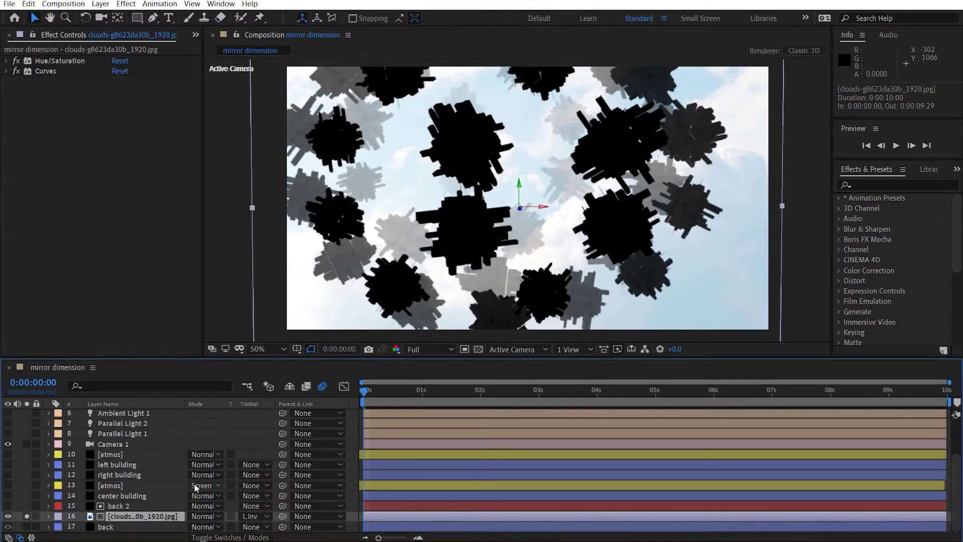
left_click(7, 527)
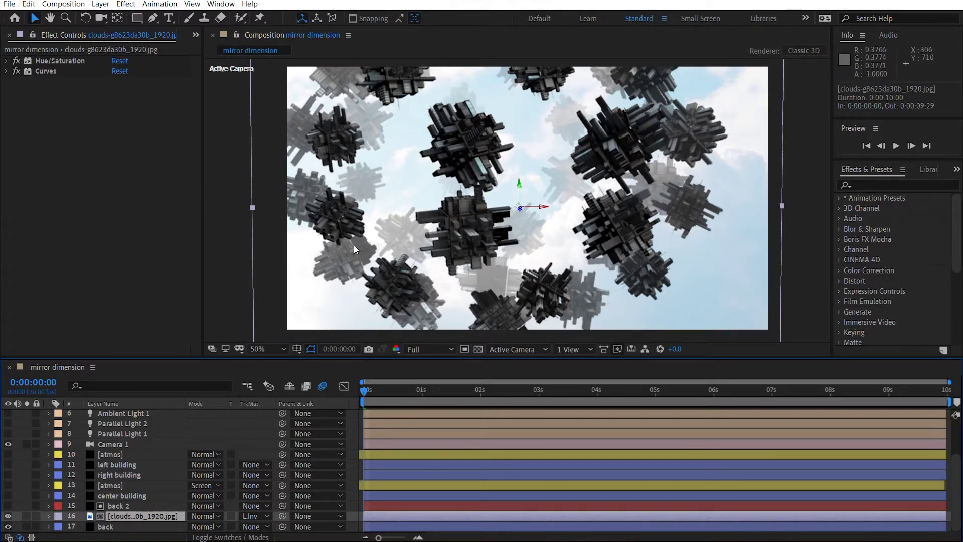
scroll(353, 245, "up", 2)
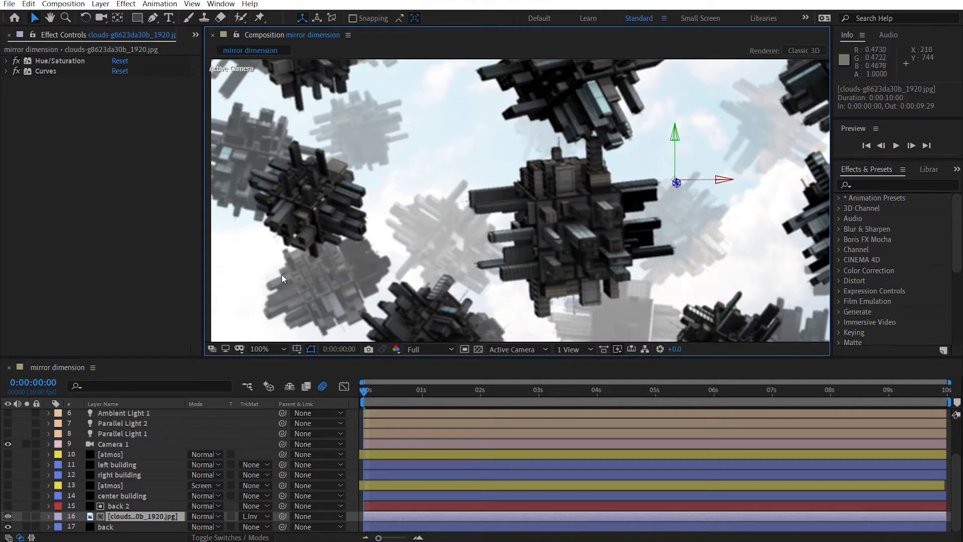
Select the back 2 layer, locate its World Position Output settings, and set the preview resolution to Quarter.
left_click(118, 505)
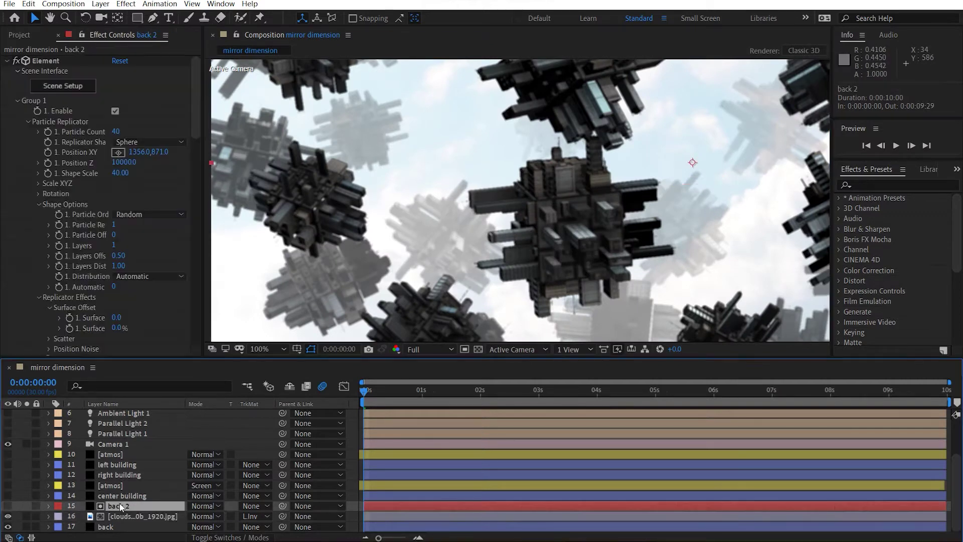
scroll(95, 255, "down", 3)
scroll(95, 255, "down", 5)
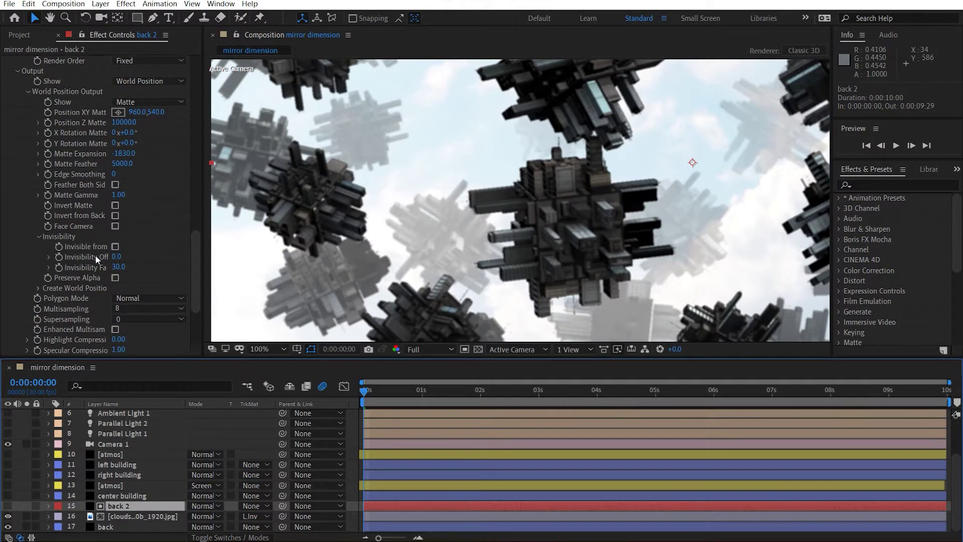
scroll(95, 255, "up", 2)
left_click(123, 236)
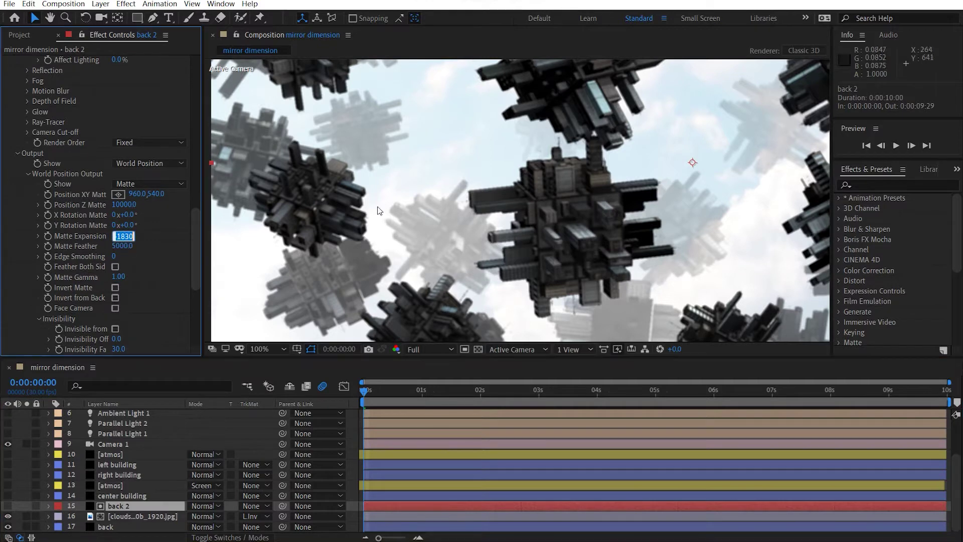
left_click(422, 350)
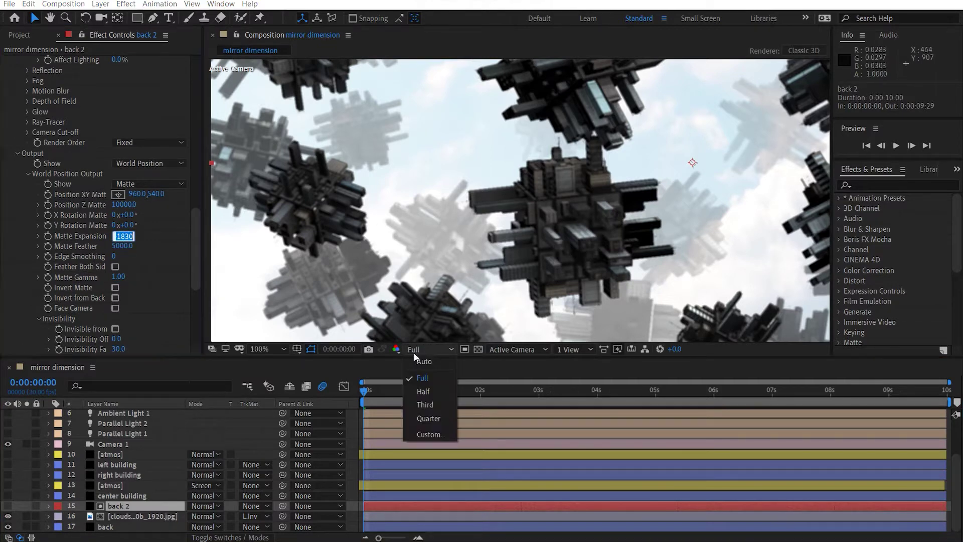
left_click(424, 417)
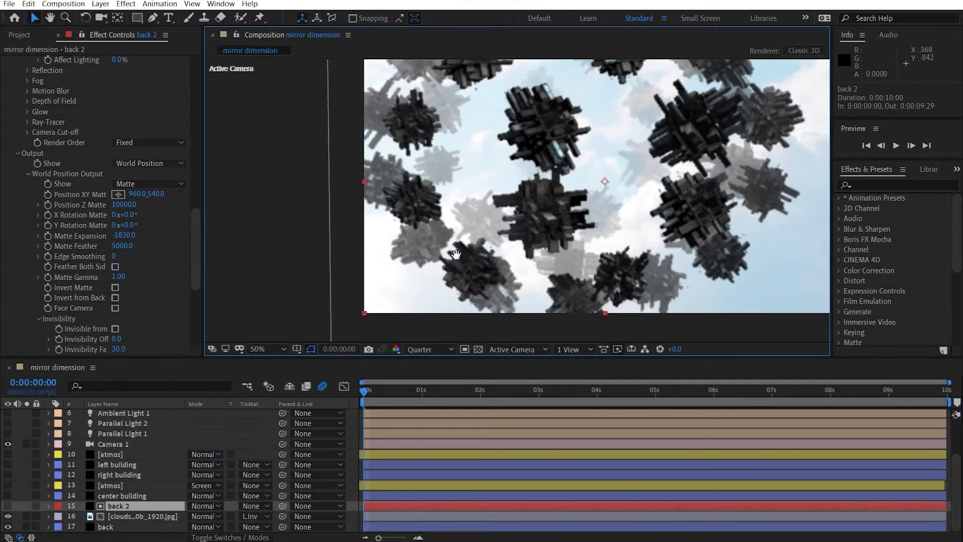
scroll(457, 255, "down", 2)
Try other Matte Expansion values such as -270 on back 2's world position matte, and set it back to -1830.
left_click_drag(117, 237, 82, 240)
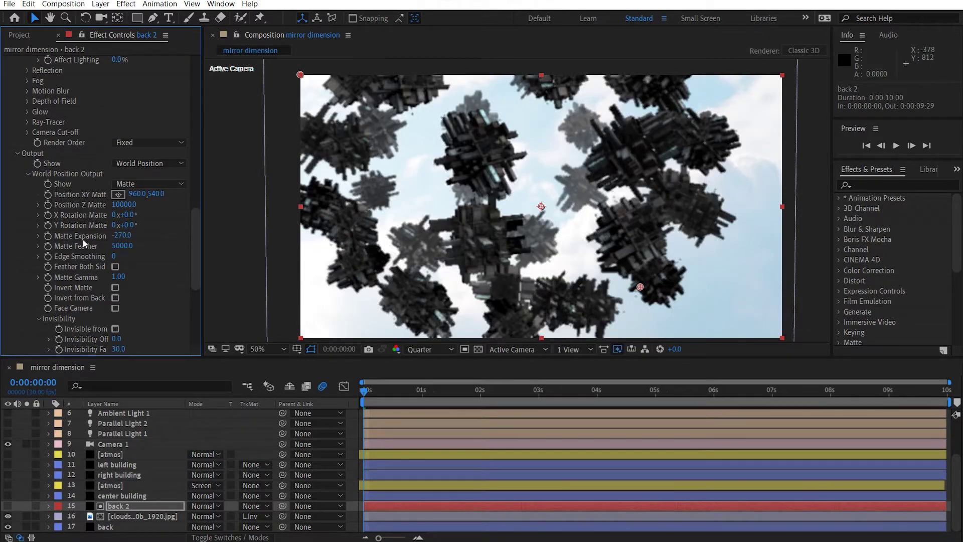
left_click(119, 239)
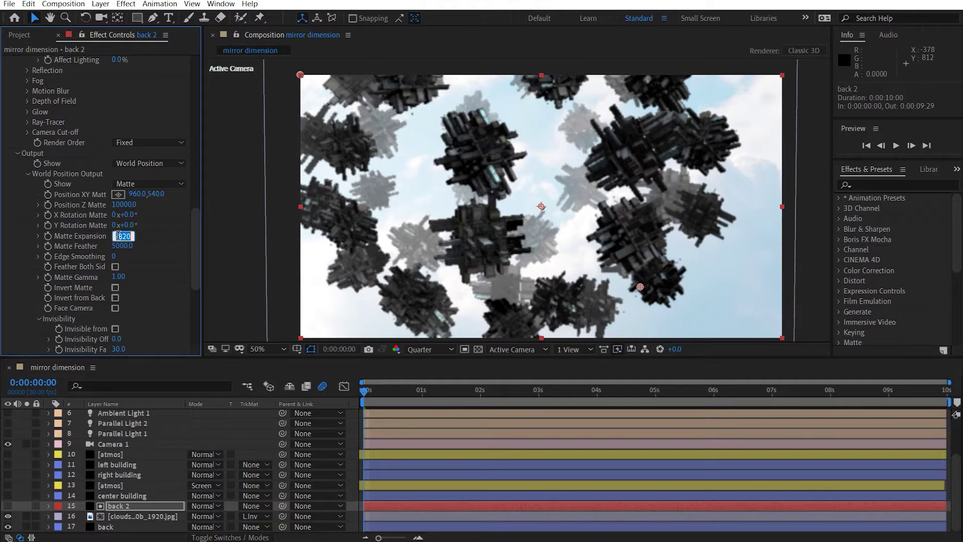
type("-1830")
key("Return")
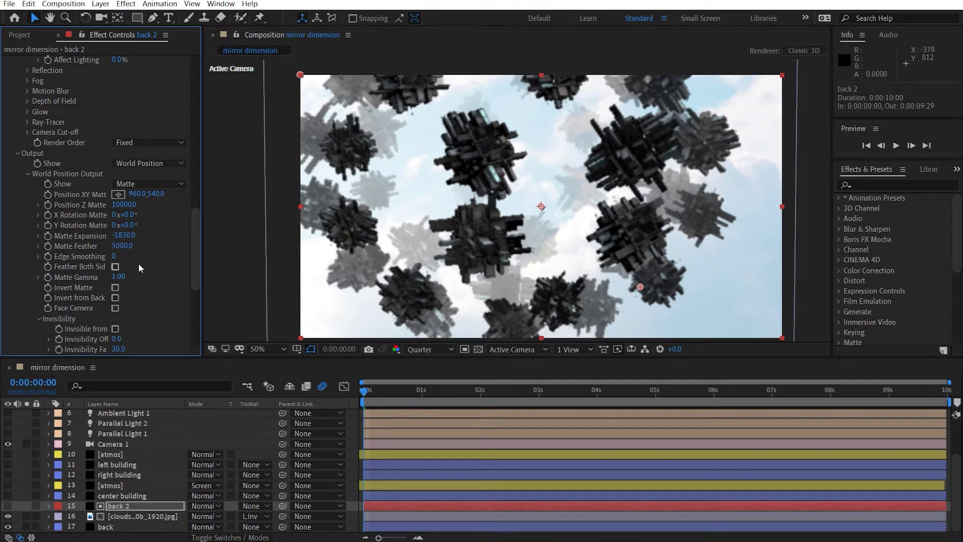
Compare back 2's Position Z Matte with the Group 1 Position Z in its particle replicator settings.
scroll(139, 267, "down", 2)
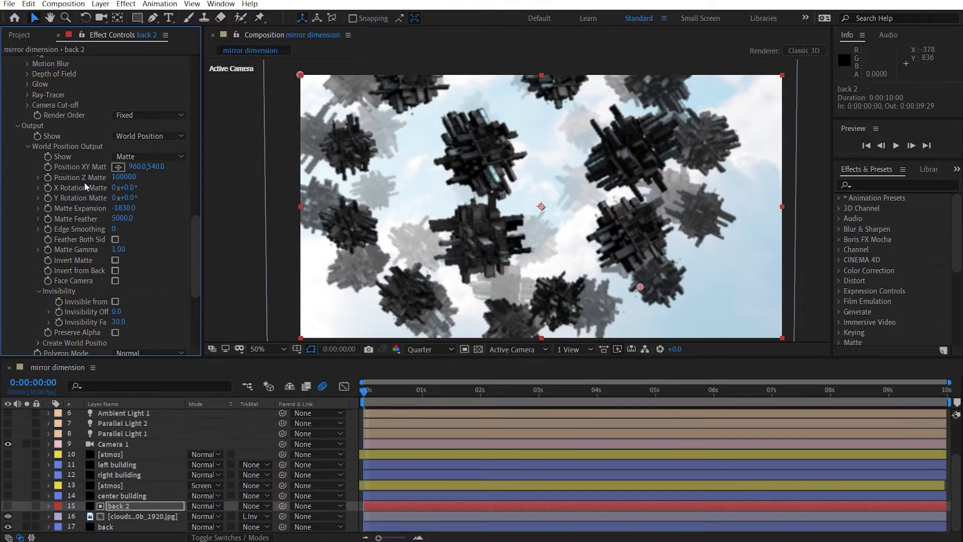
scroll(126, 203, "up", 6)
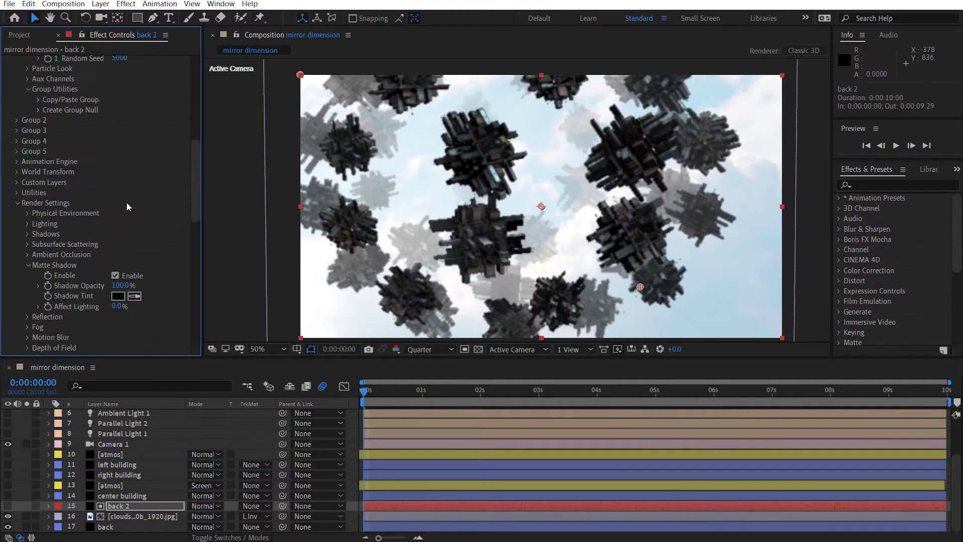
scroll(126, 202, "up", 8)
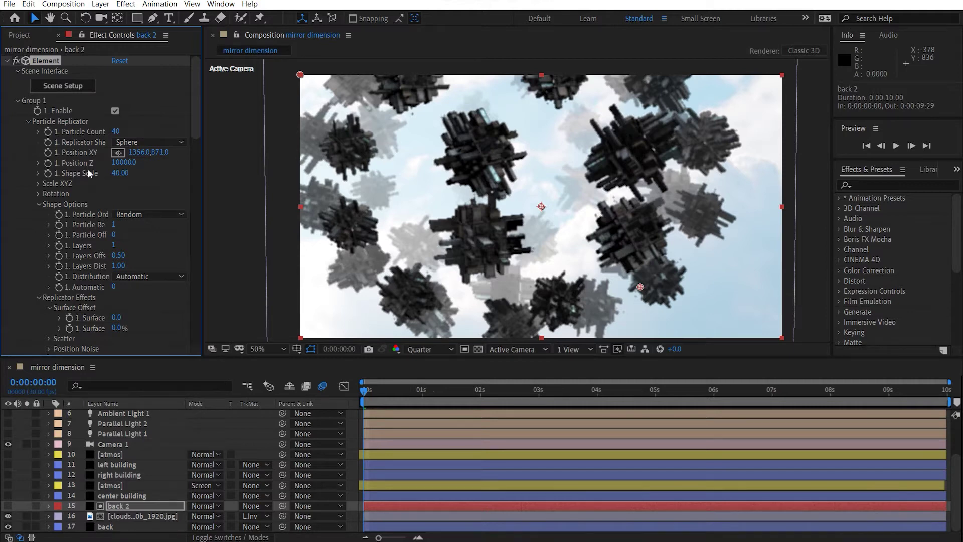
scroll(89, 169, "down", 15)
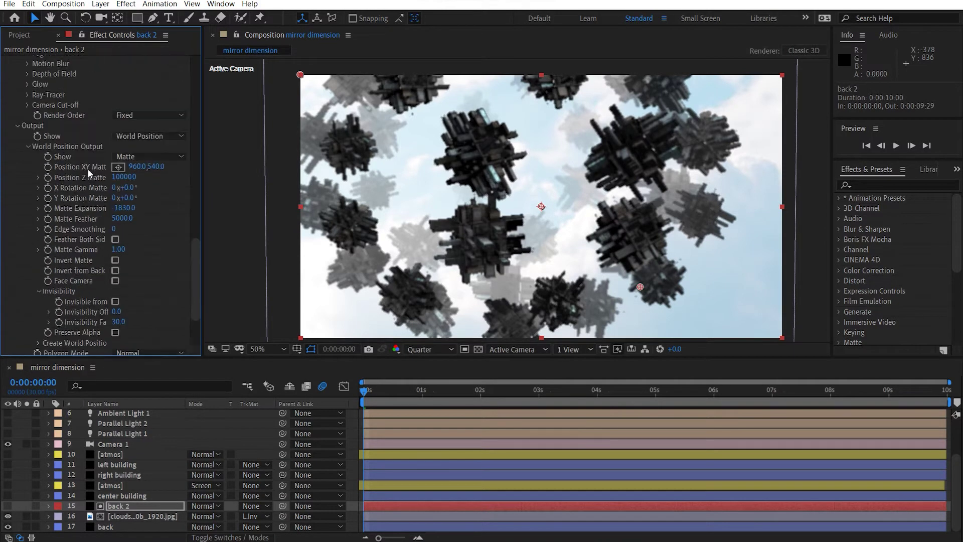
scroll(89, 169, "up", 1)
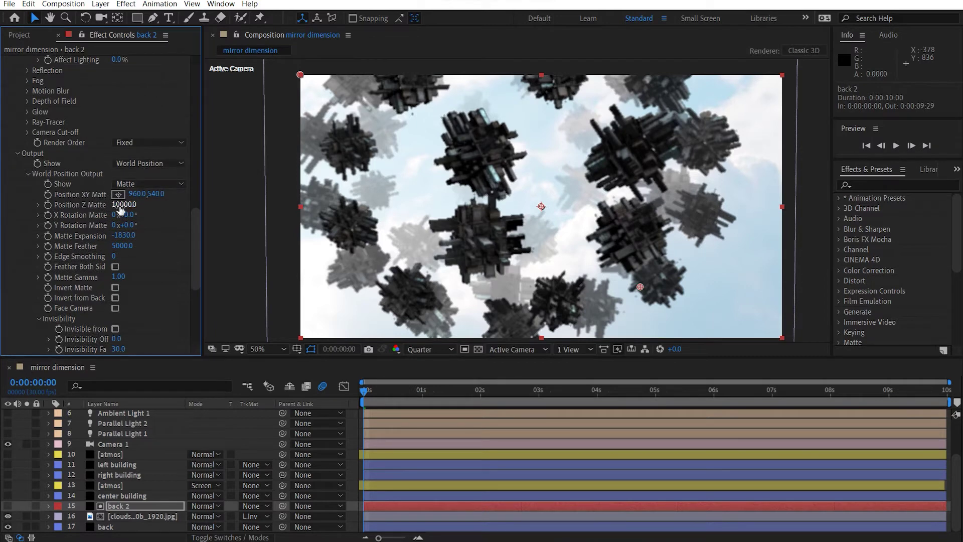
Check the Output Show options of back 2, keep World Position, and review the remaining output settings.
left_click(137, 163)
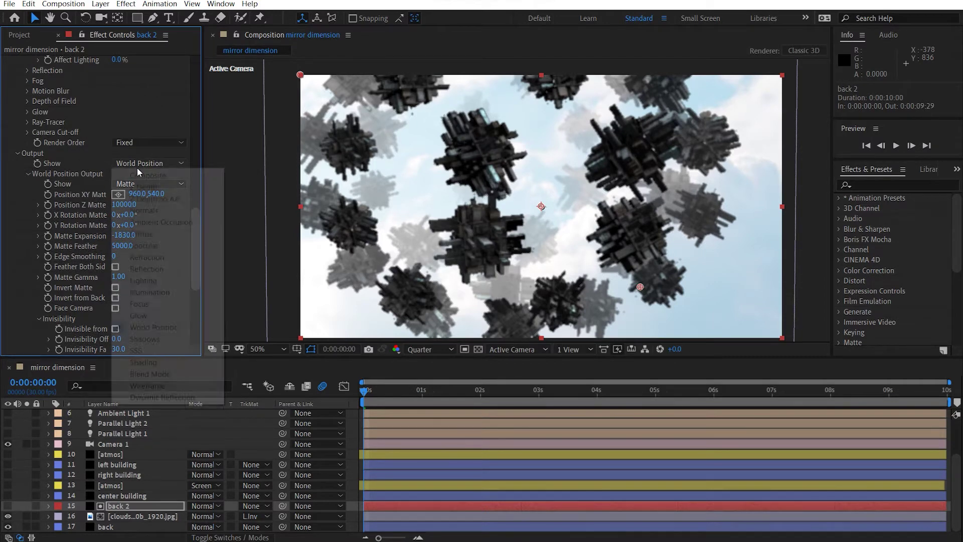
left_click(151, 327)
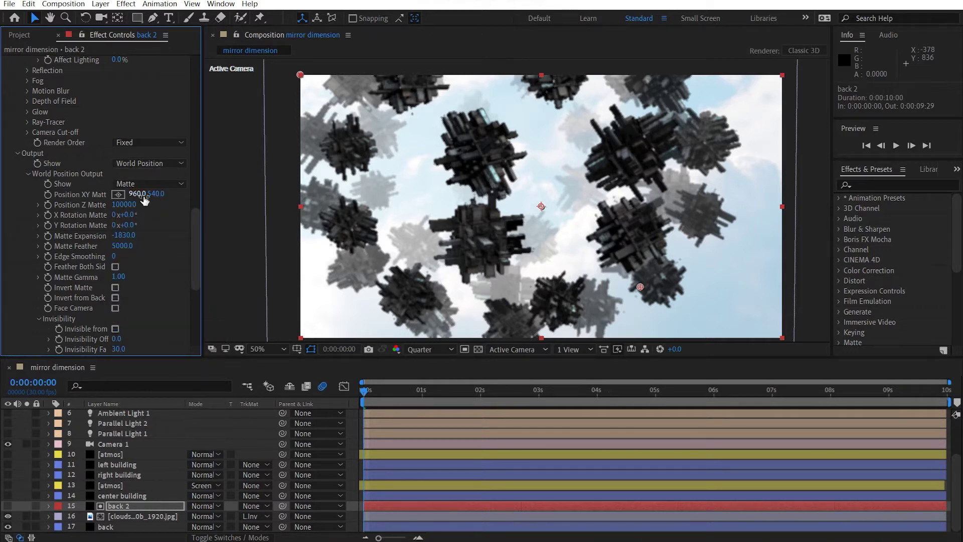
scroll(144, 199, "down", 8)
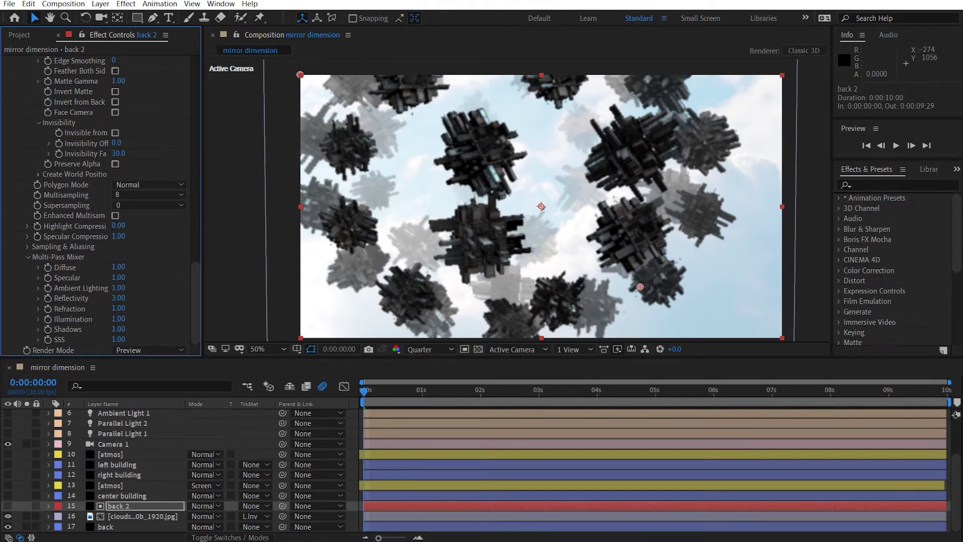
Make the center building layer visible, and inspect its city model in the Element scene setup and its effect settings.
left_click(8, 496)
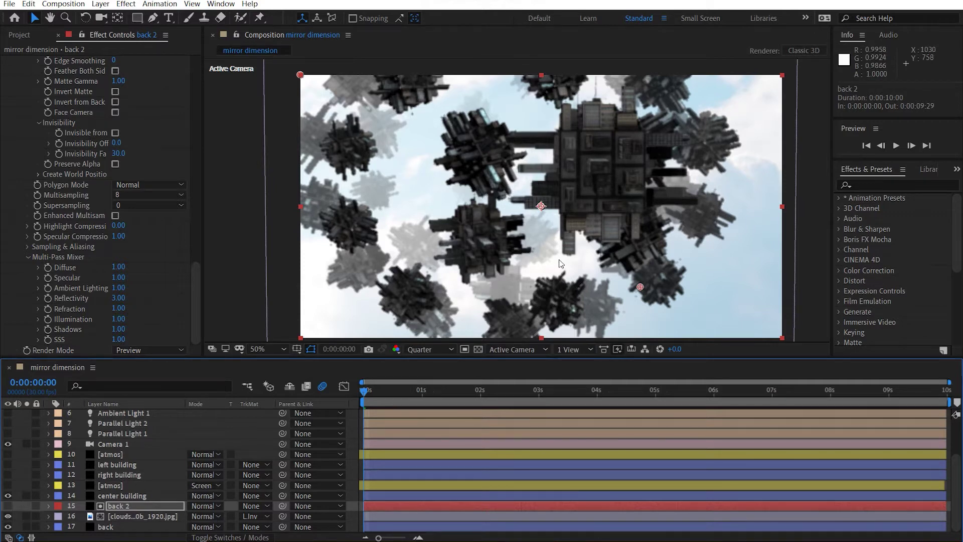
left_click(136, 493)
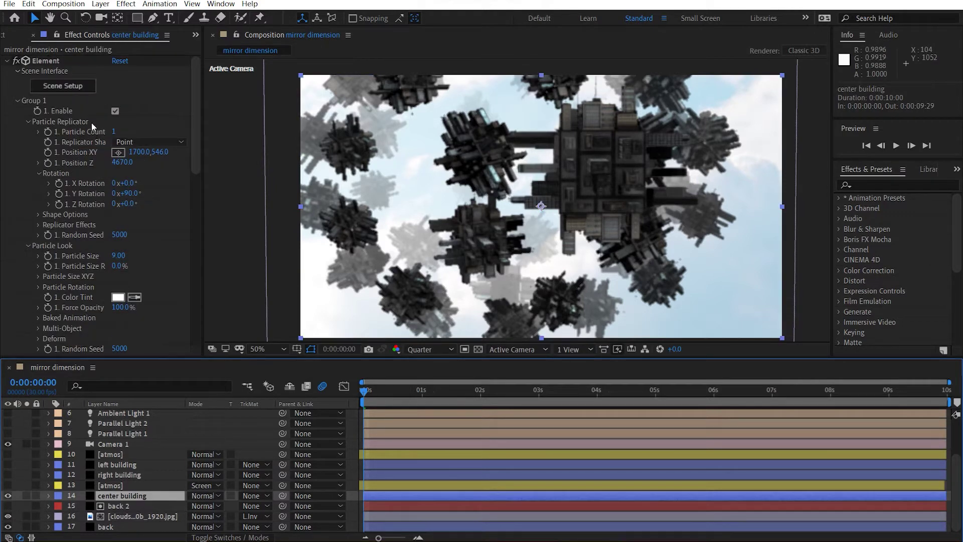
left_click(88, 91)
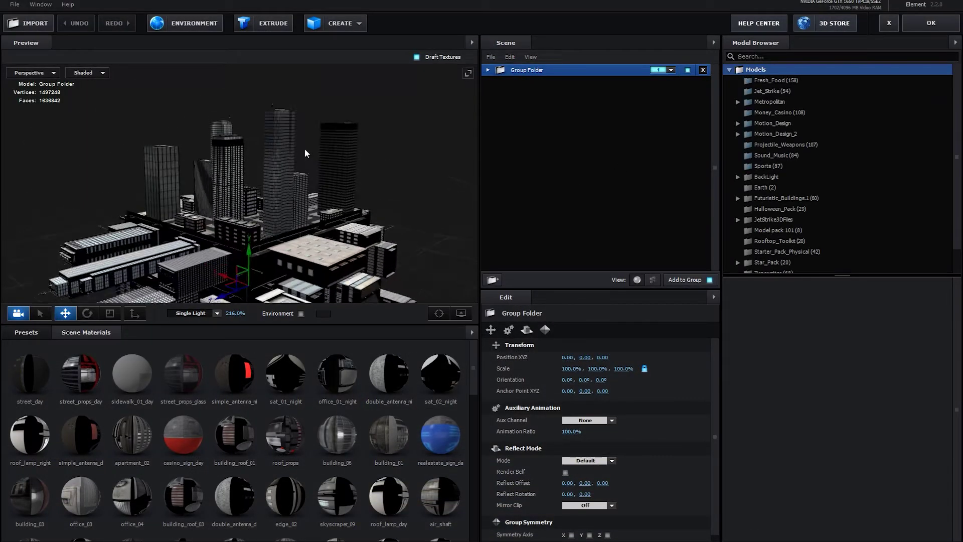
left_click_drag(305, 149, 447, 202)
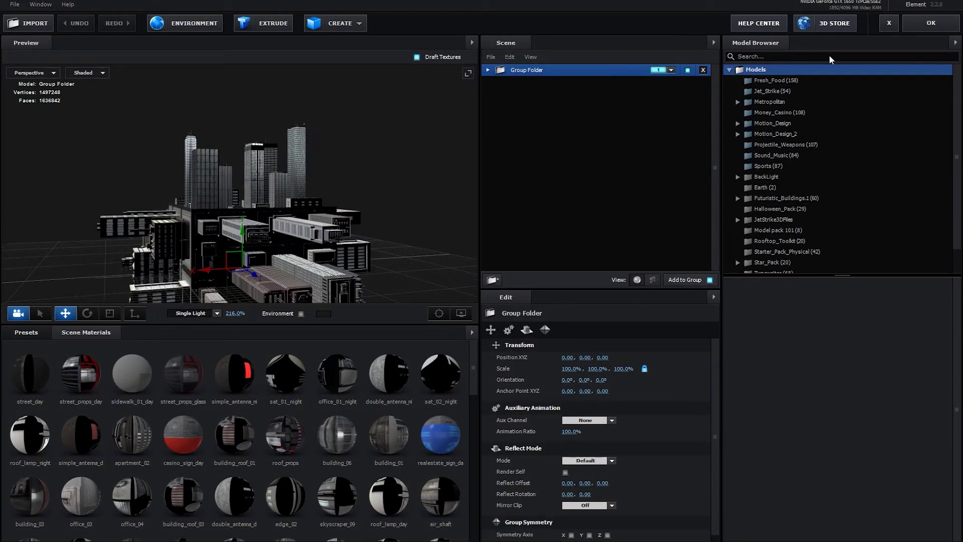
left_click(926, 26)
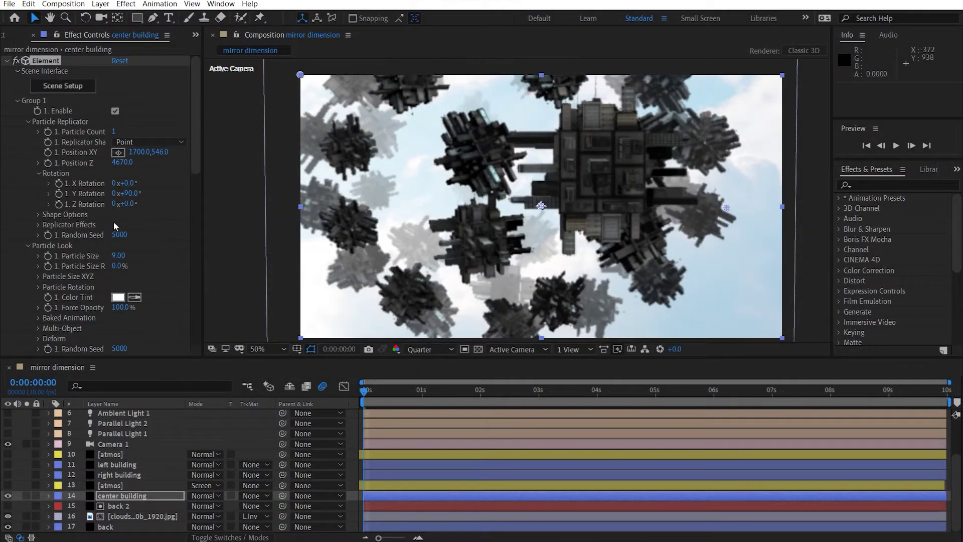
scroll(113, 220, "down", 5)
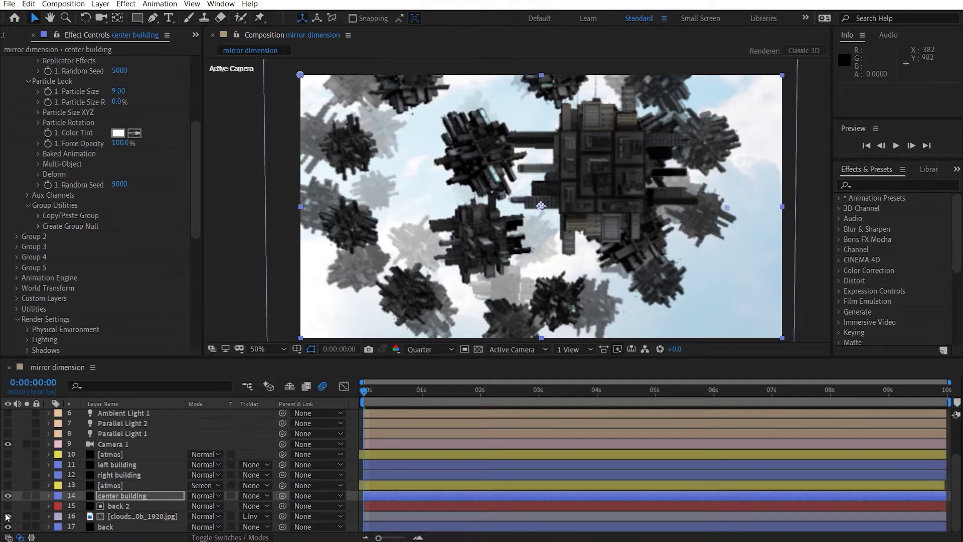
Make the atmos layer directly above center building visible, and solo it to view the haze alone.
left_click(7, 485)
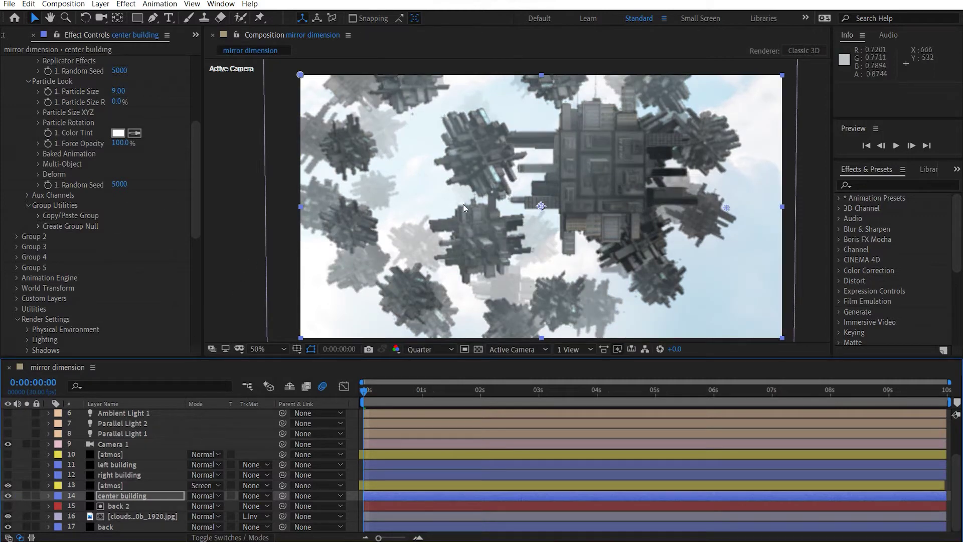
left_click(27, 485)
key("comma")
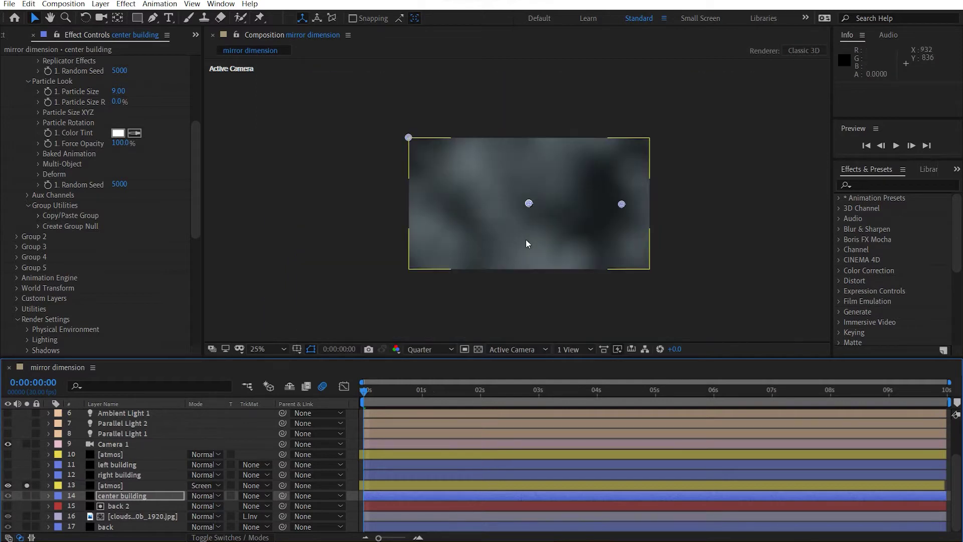
Review the emitter and particle settings of the soloed atmos layer's Particular effect, and end its solo display.
left_click(111, 486)
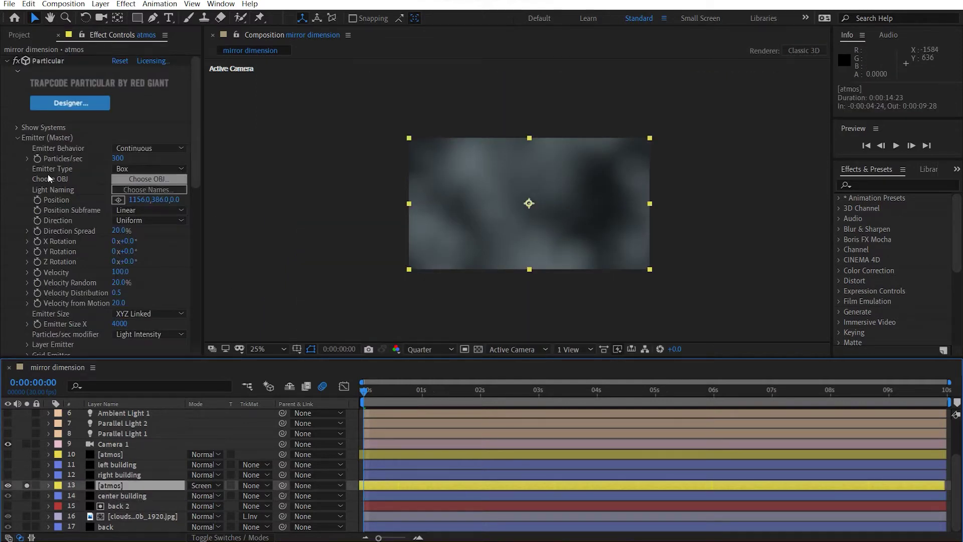
scroll(74, 162, "down", 10)
scroll(76, 161, "up", 10)
scroll(139, 191, "down", 5)
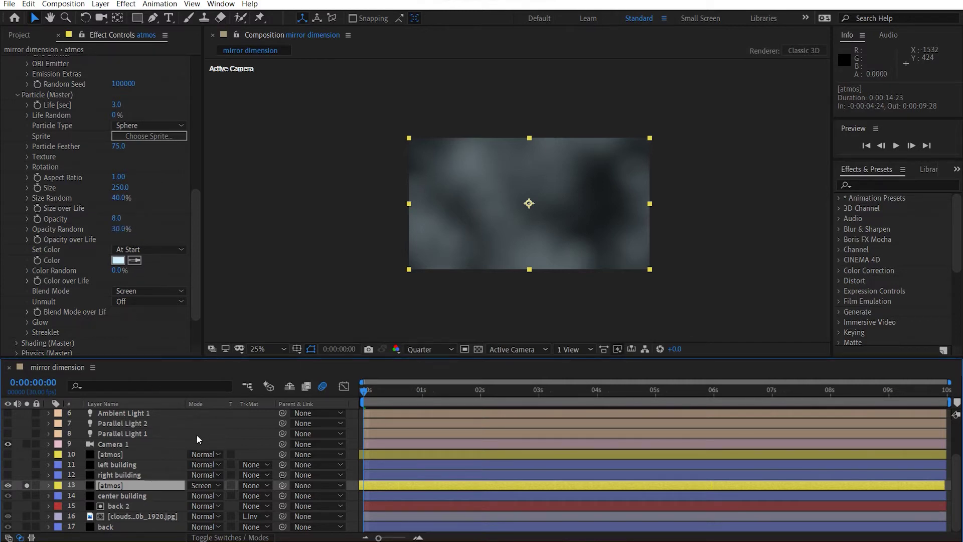
scroll(60, 289, "down", 2)
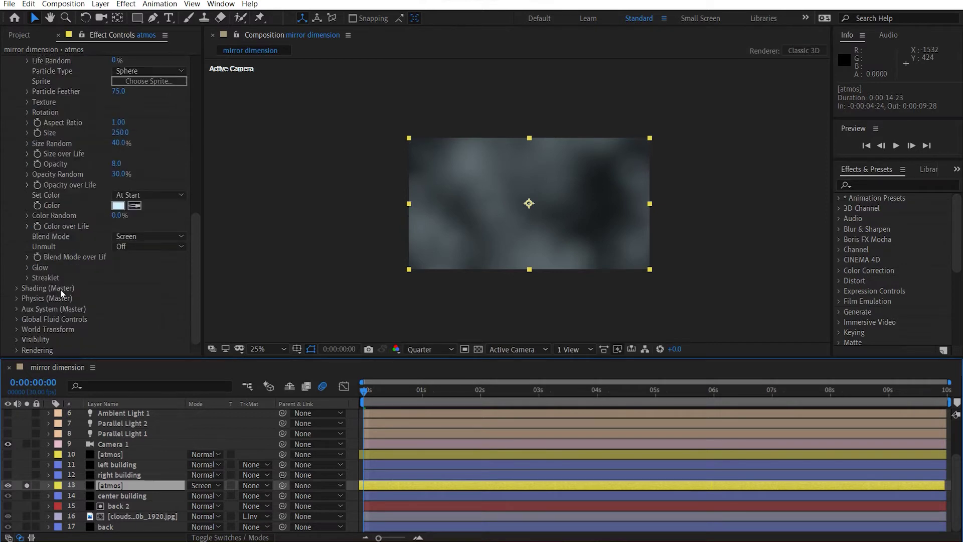
left_click(27, 485)
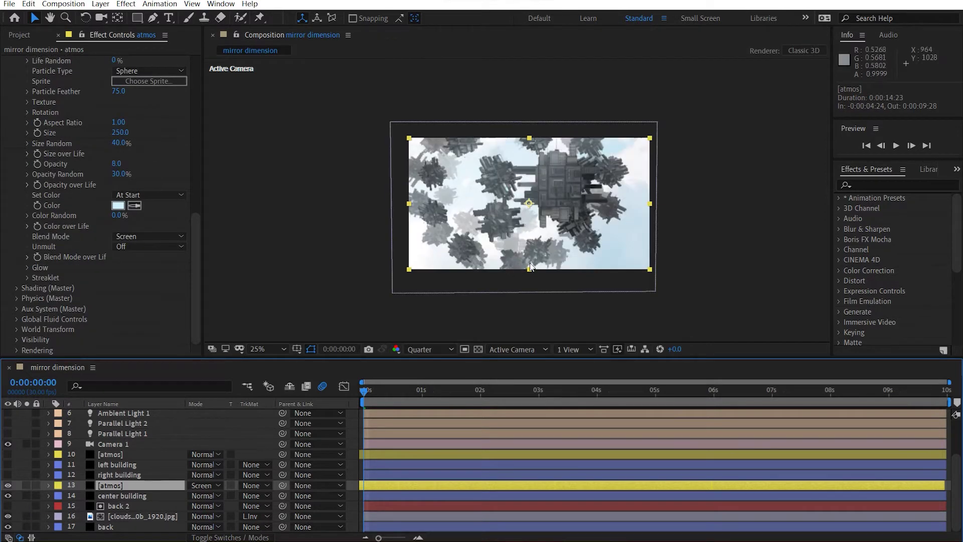
key("period")
Make the right building and left building layers visible, and inspect the right building's model in the Element scene setup.
left_click(105, 475)
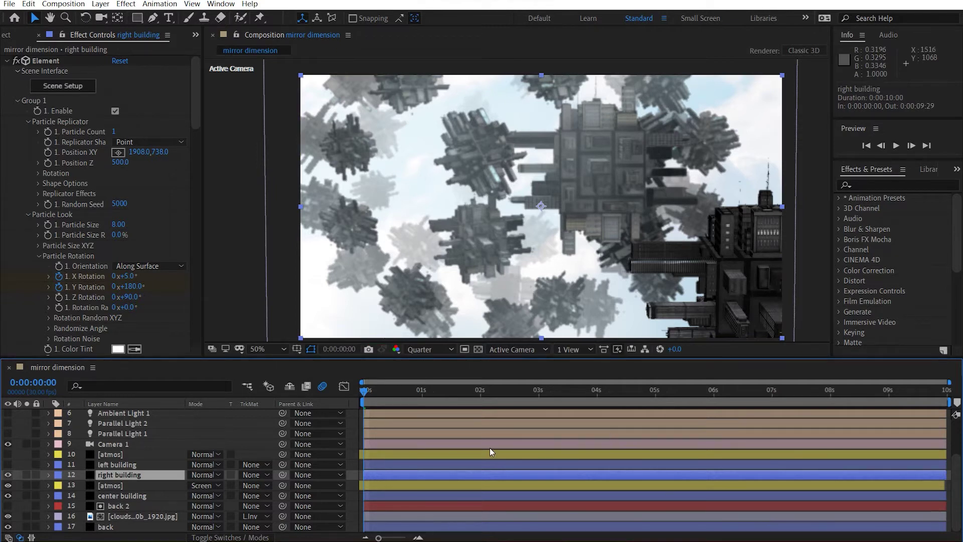
left_click(7, 465)
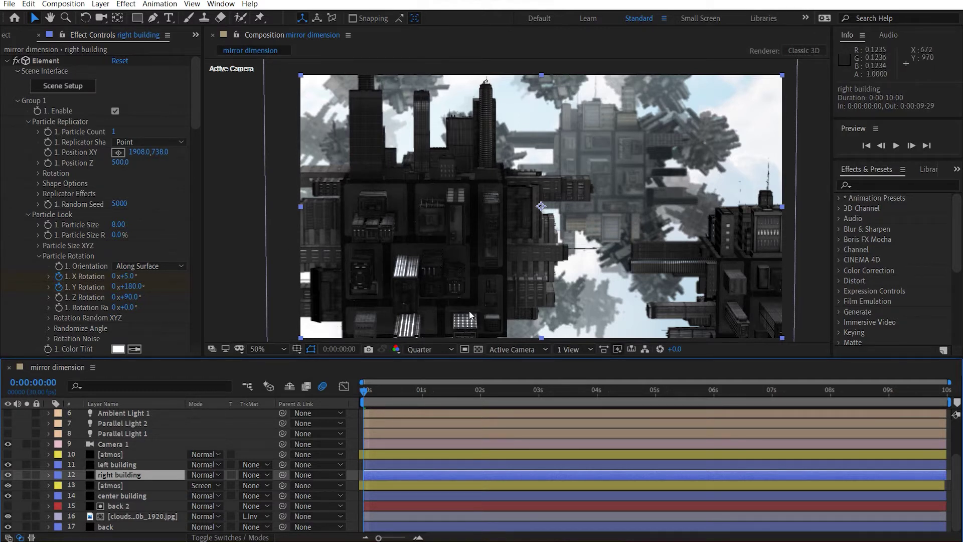
left_click(45, 60)
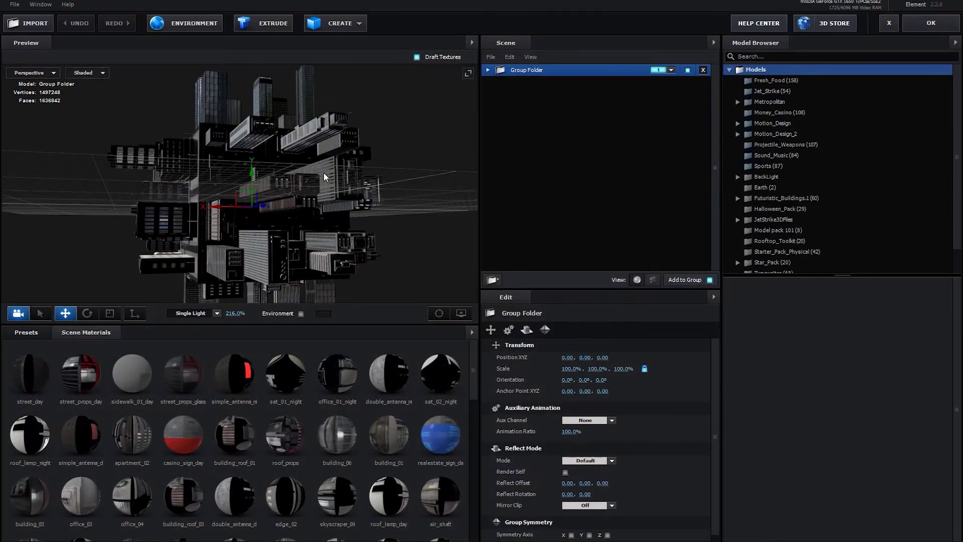
left_click_drag(324, 173, 441, 243)
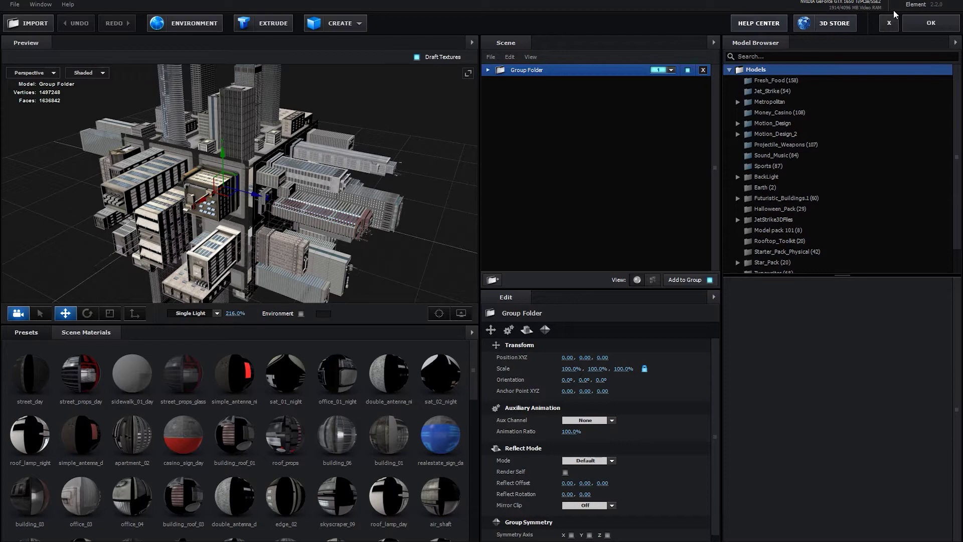
left_click(943, 24)
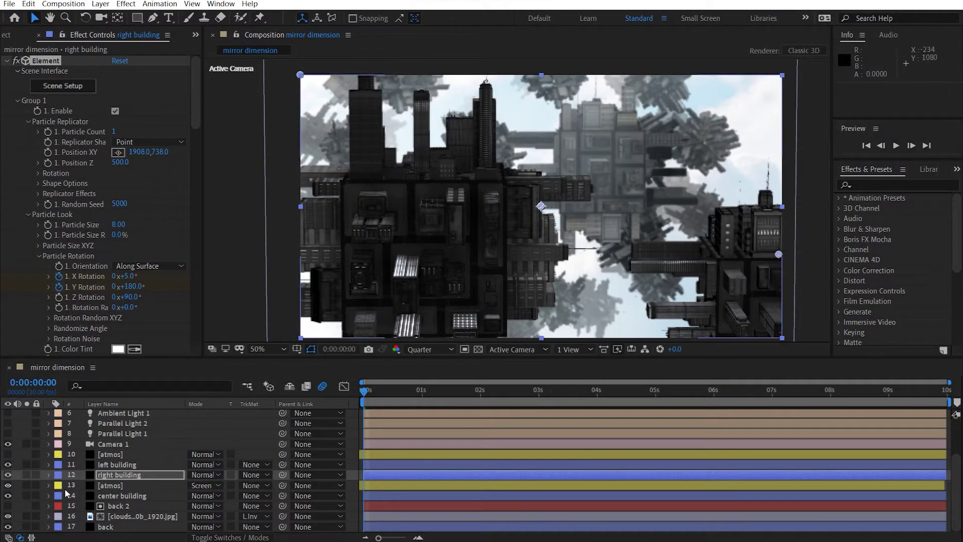
Make the atmos layer above left building visible, and compare its Particular settings with those of the atmos layer above center building.
left_click(8, 455)
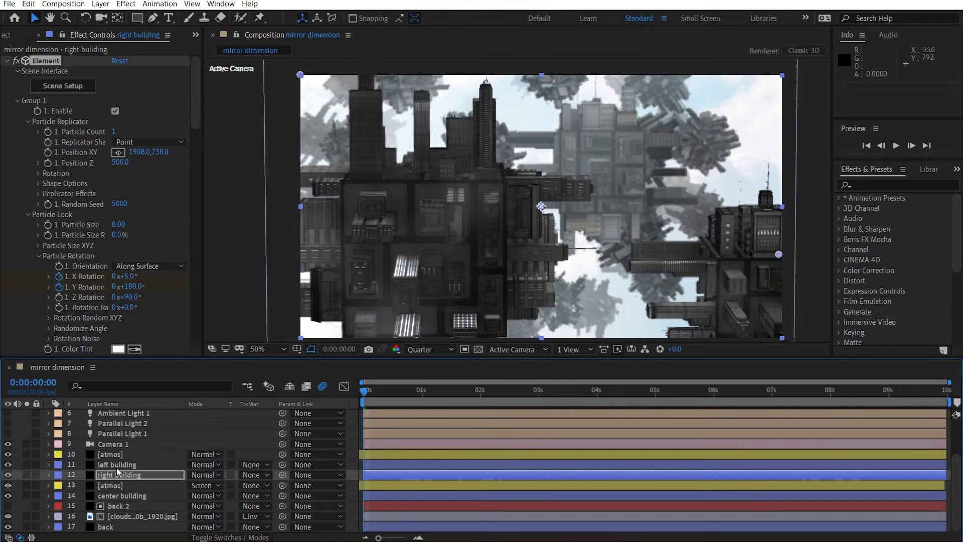
left_click(116, 496)
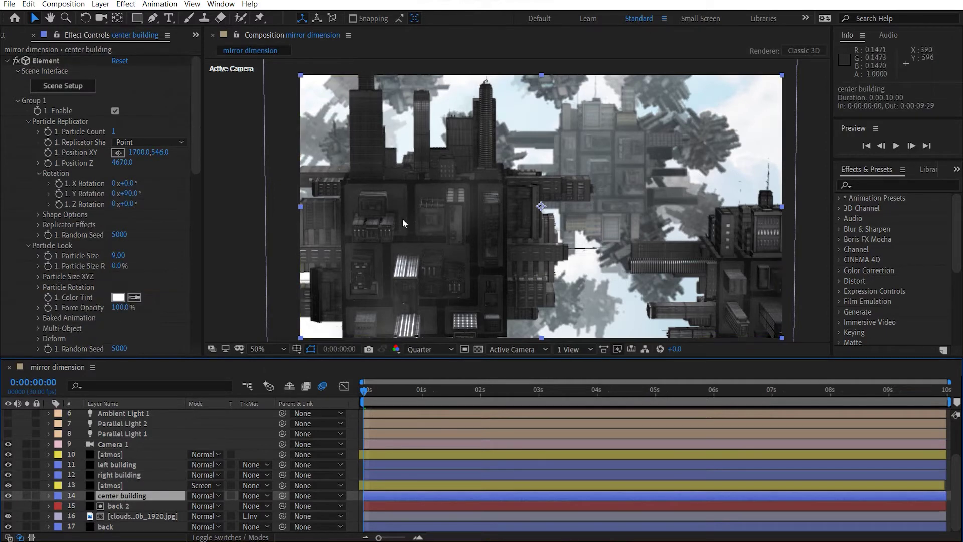
left_click(119, 487)
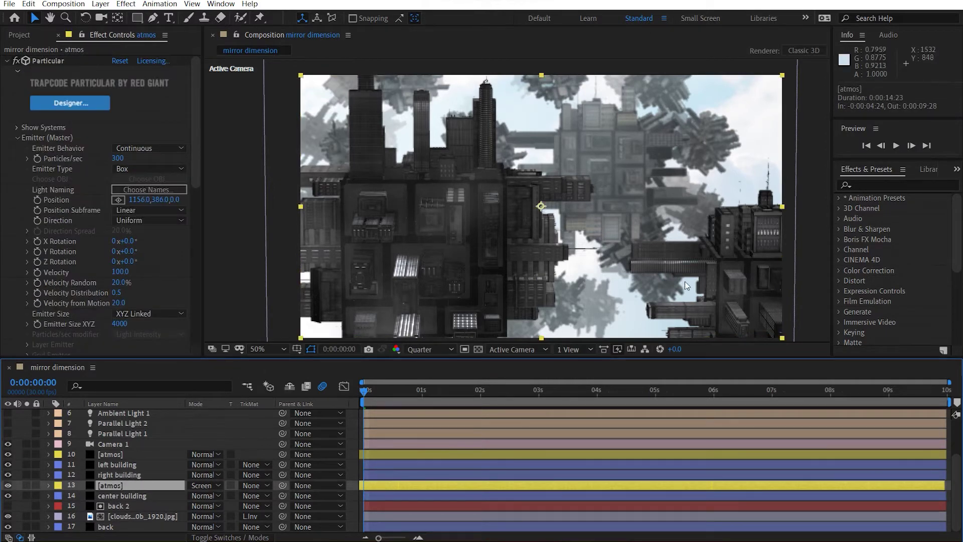
left_click(123, 455)
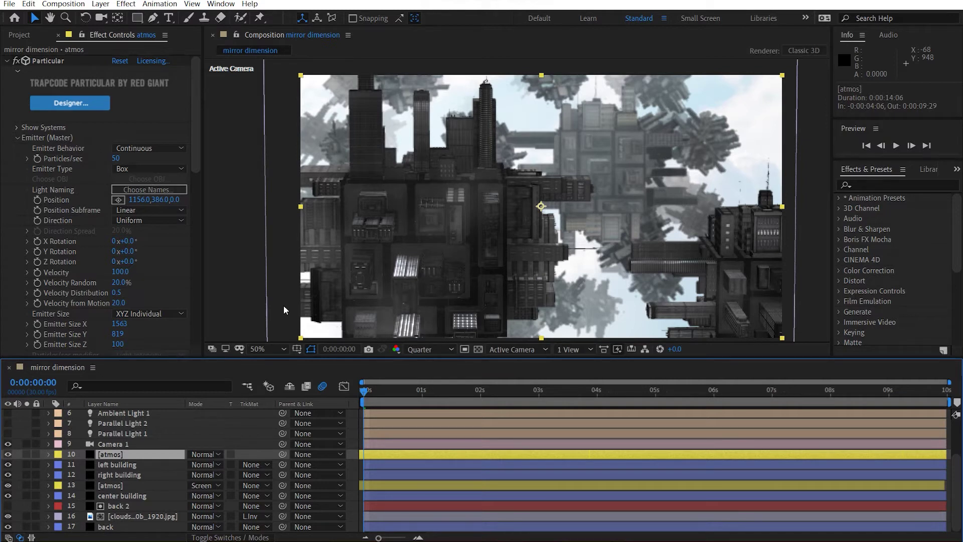
Turn on Parallel Light 1 to light the buildings, keeping the preview resolution at Quarter.
scroll(88, 491, "up", 3)
left_click(7, 486)
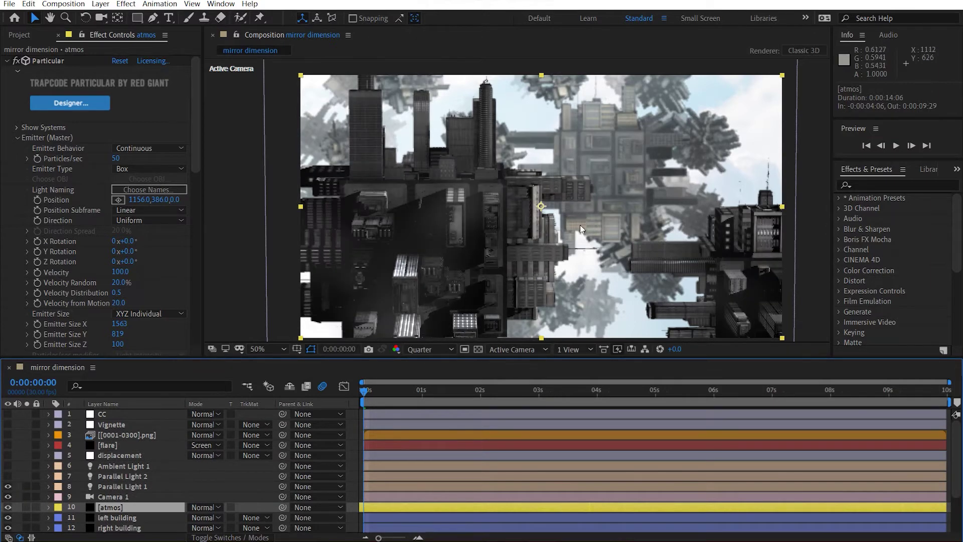
left_click(447, 349)
Switch to the Top view, and select Parallel Light 1 and Camera 1 in turn to compare their positions and directions.
left_click(529, 351)
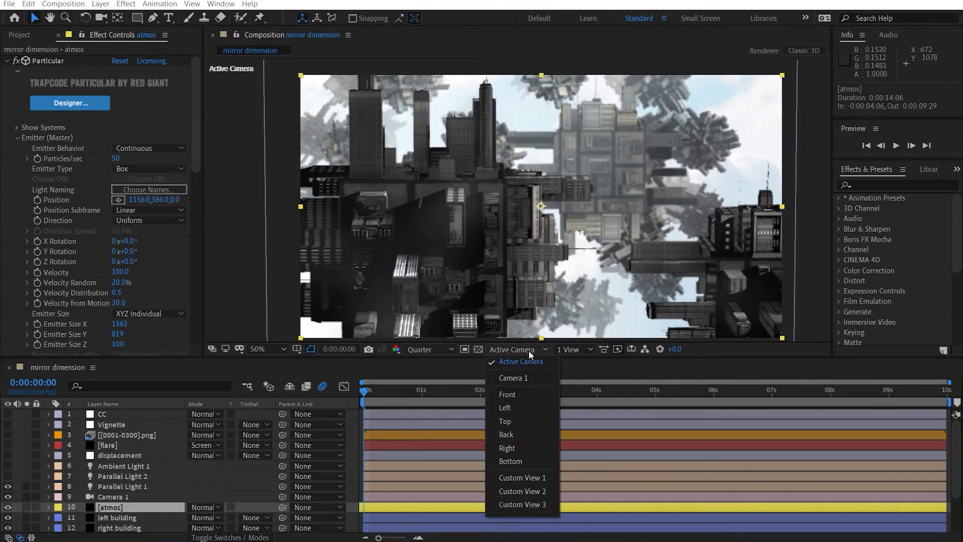
left_click(508, 421)
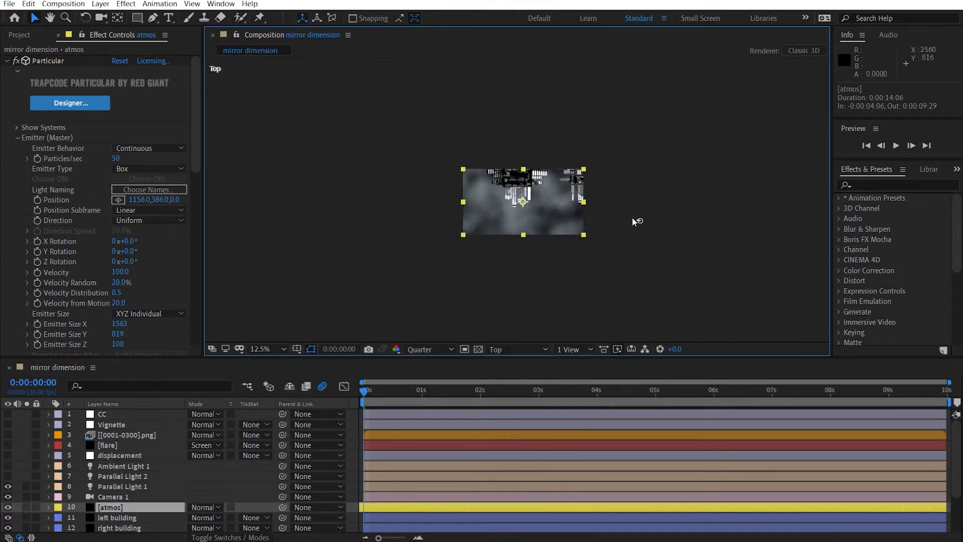
left_click(639, 219)
key("period")
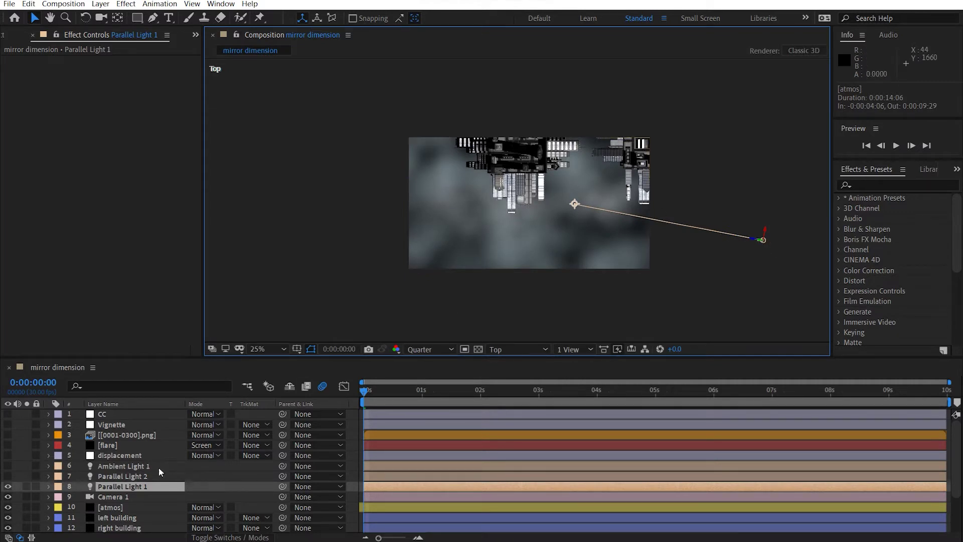
left_click(116, 498)
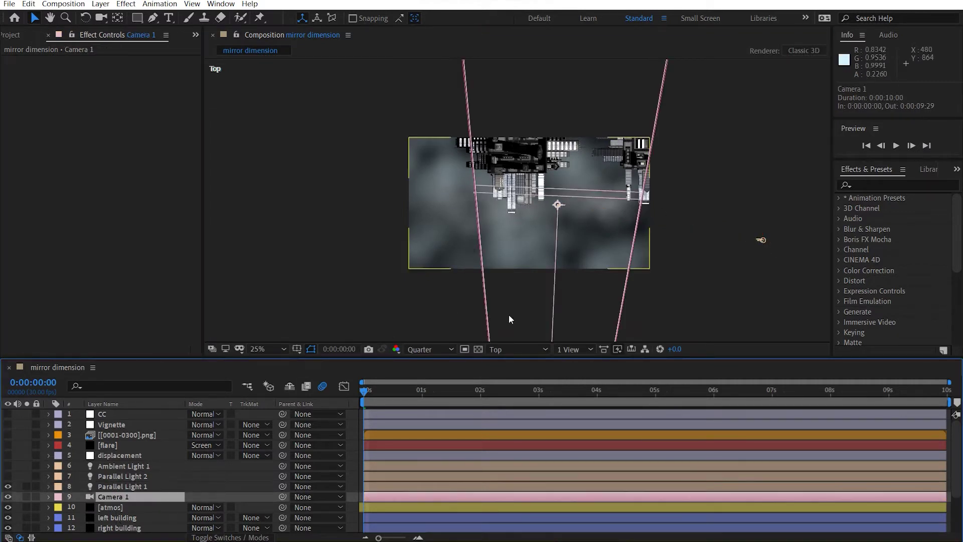
left_click(762, 241)
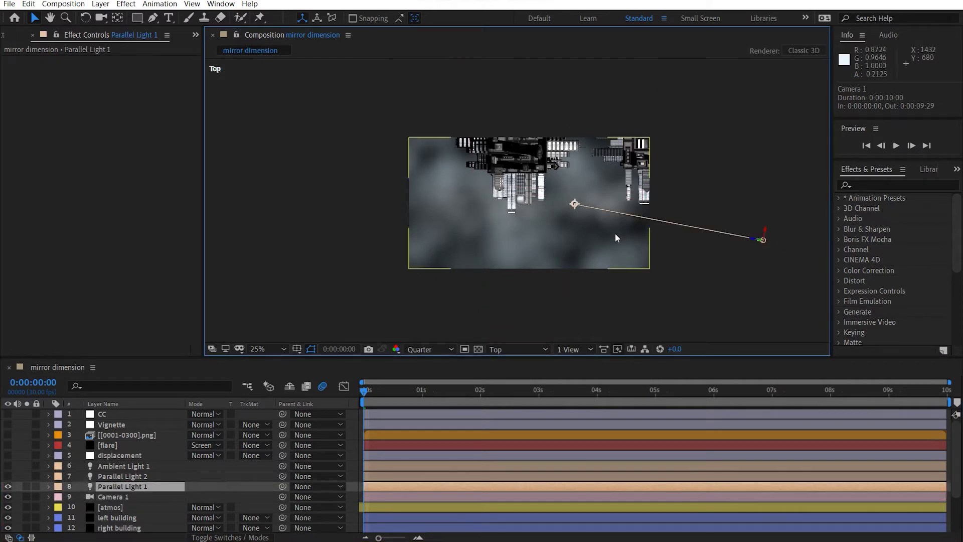
Move Parallel Light 1 in the Top view to about 2764, -79, -428, and return to the Active Camera view.
left_click_drag(767, 234, 771, 216)
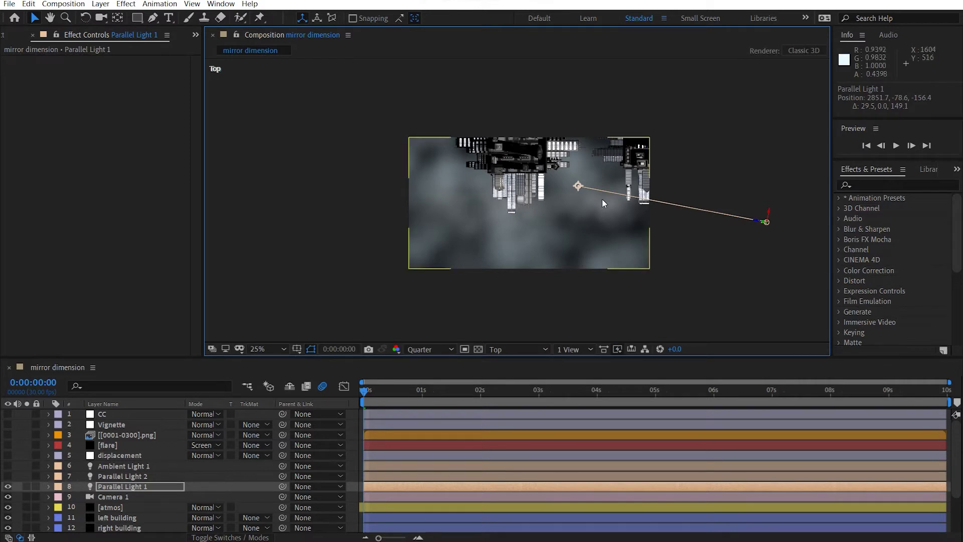
left_click_drag(769, 225, 757, 259)
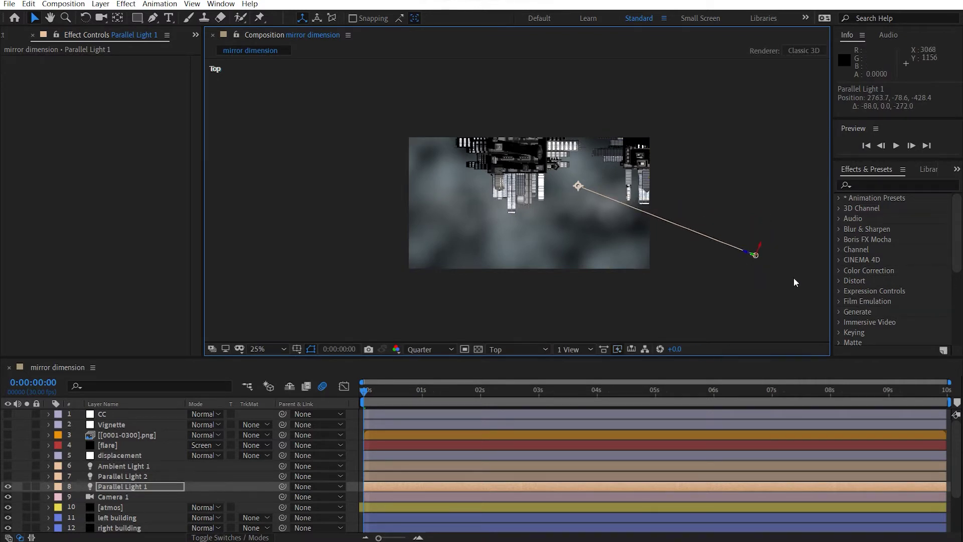
left_click(577, 332)
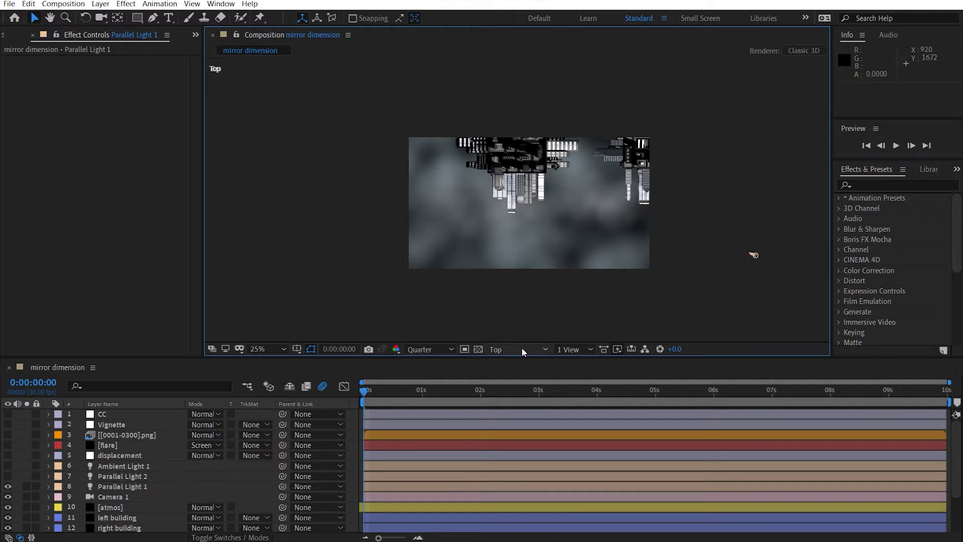
left_click(522, 349)
left_click(529, 363)
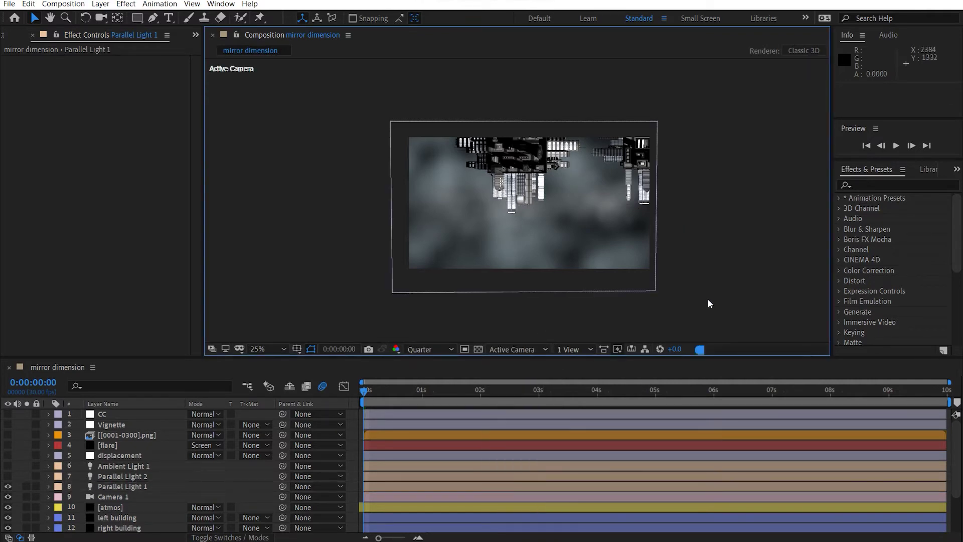
key("period")
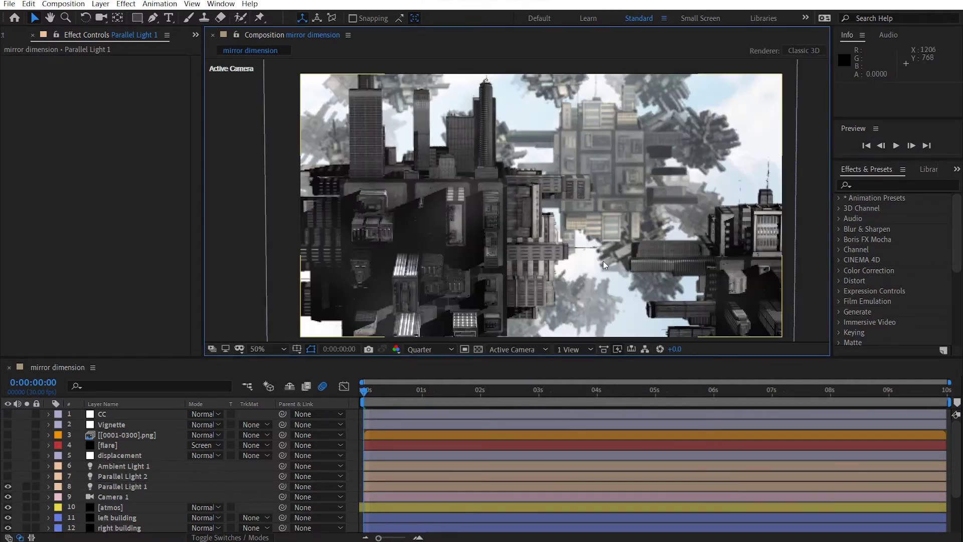
Turn on Parallel Light 2, and inspect its direction and the shadows it casts on the left building up close.
left_click(128, 477)
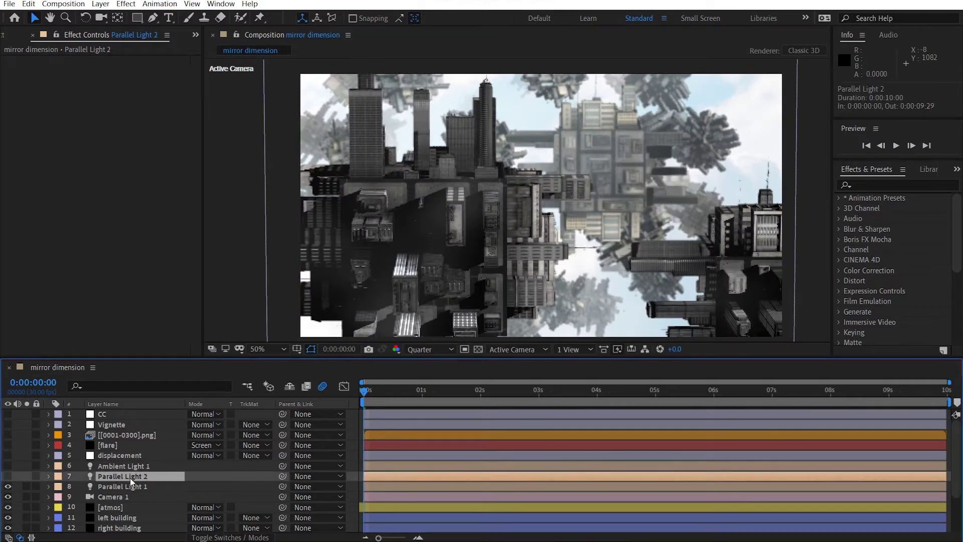
left_click(8, 476)
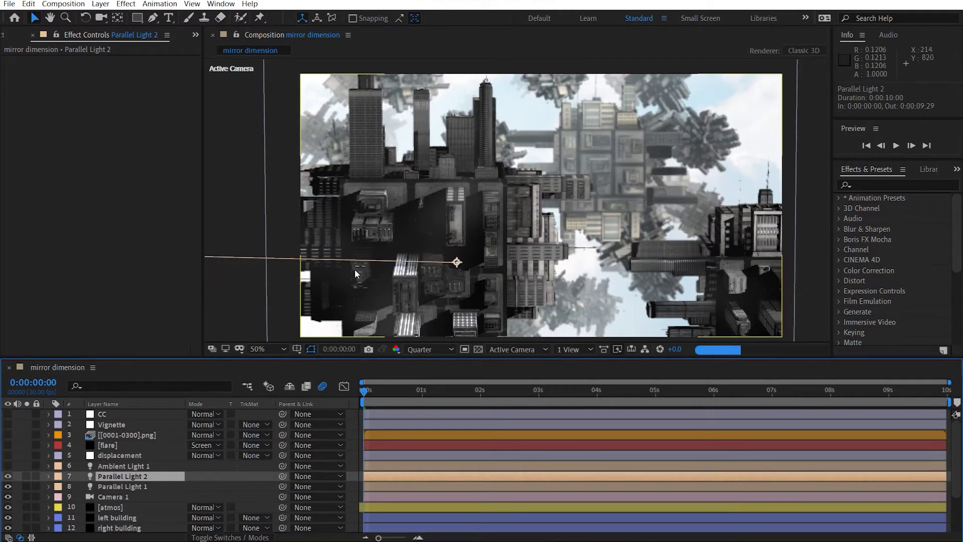
key("comma")
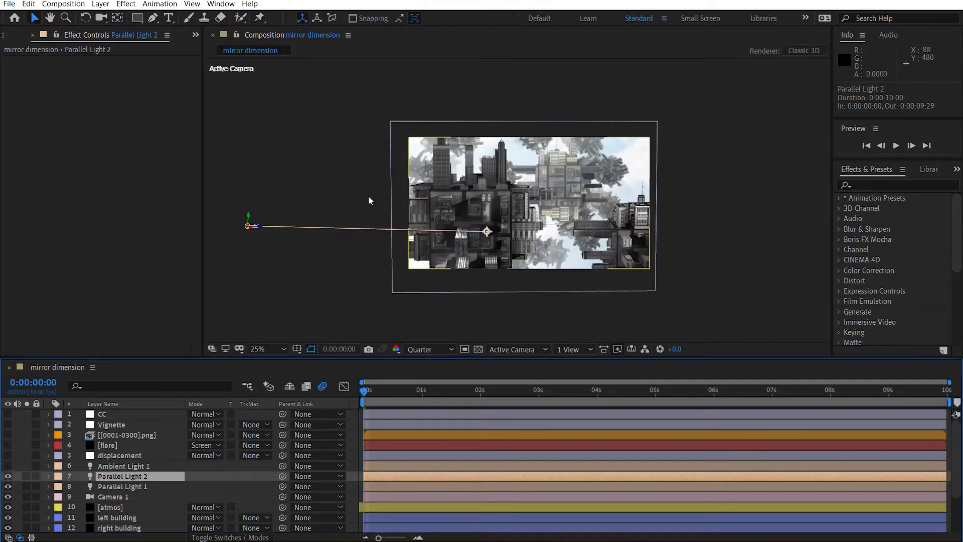
left_click(245, 233)
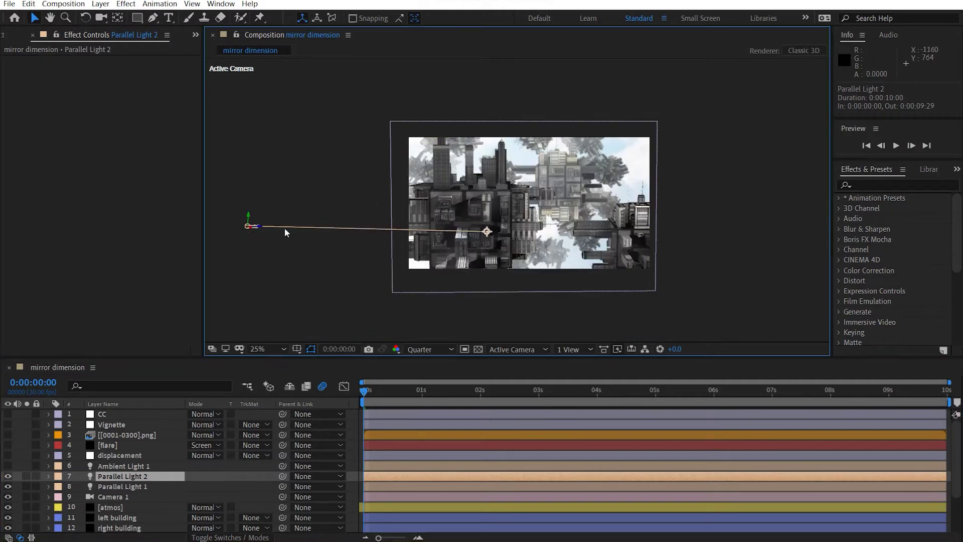
key("period")
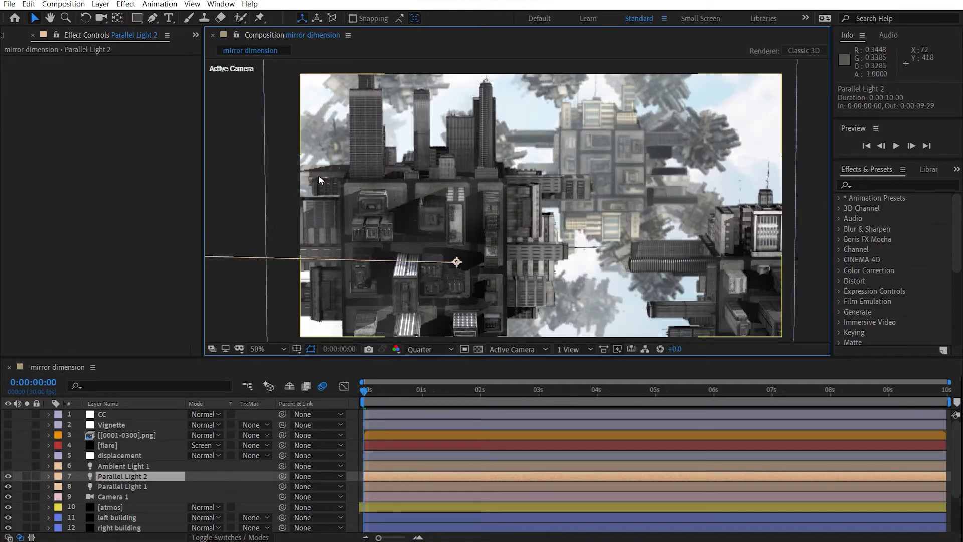
key("period")
key("period")
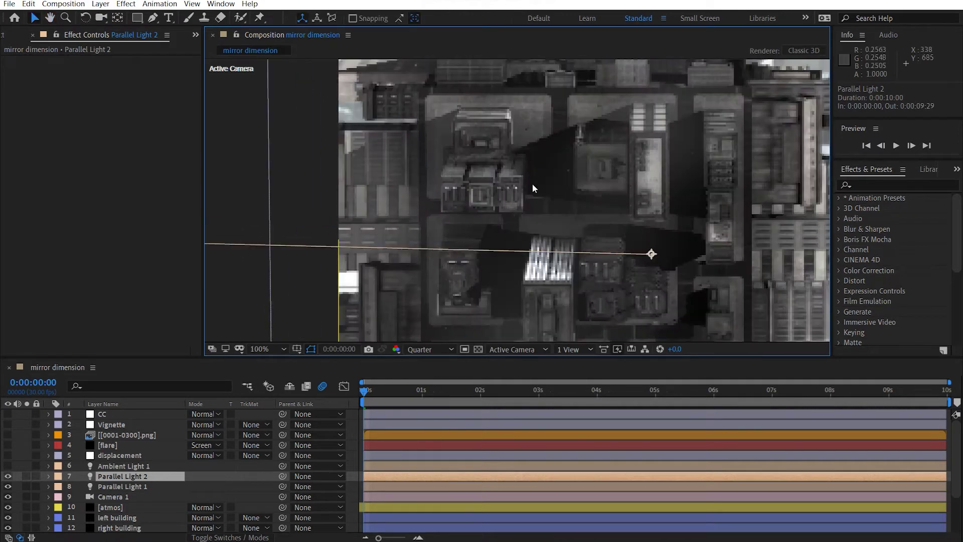
key("comma")
left_click_drag(666, 183, 500, 184)
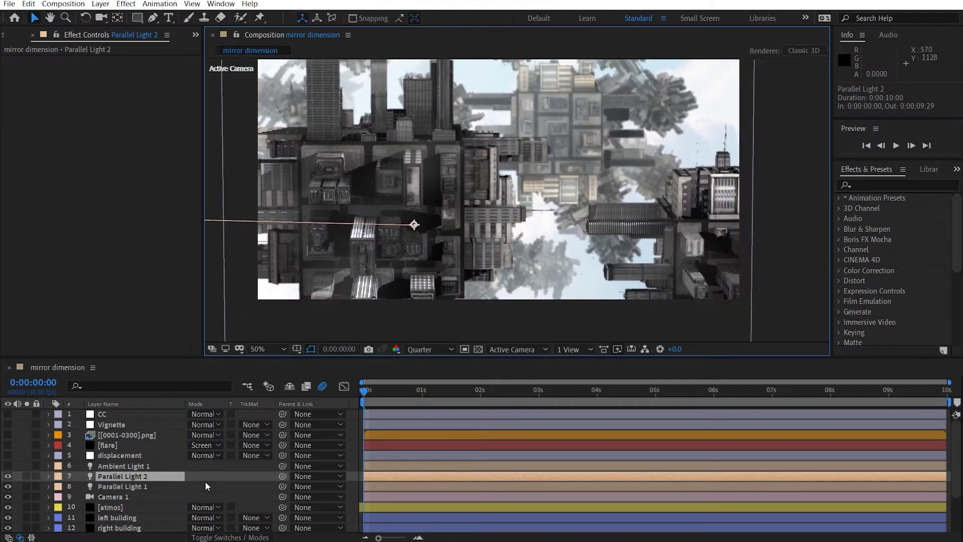
Set Parallel Light 2's intensity to 75%, and collapse its light options.
key("y")
left_click(152, 472)
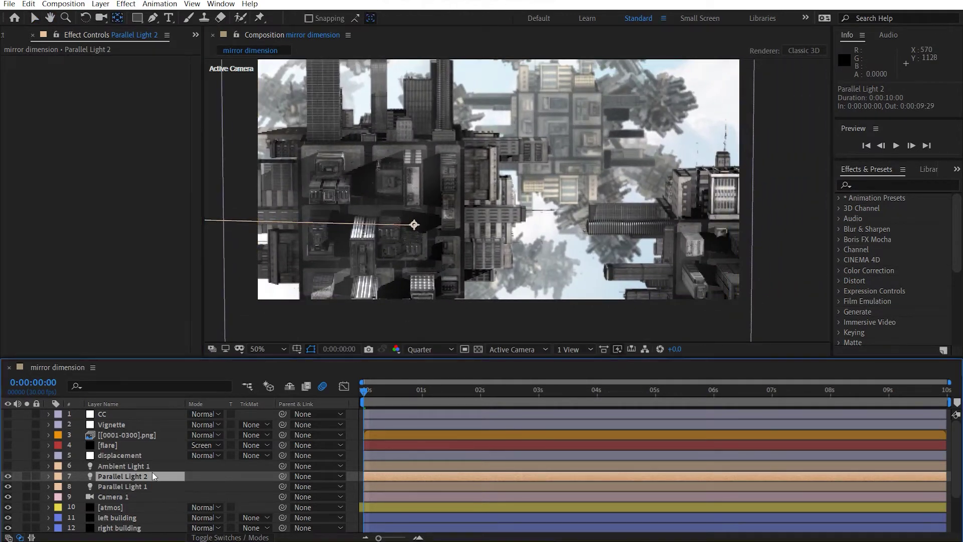
key("t")
left_click(195, 496)
type("75")
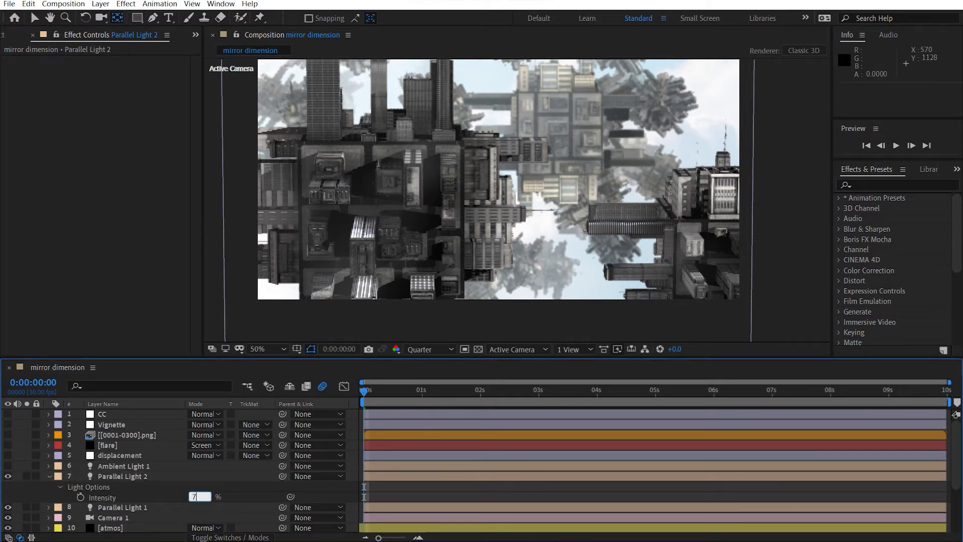
key("Return")
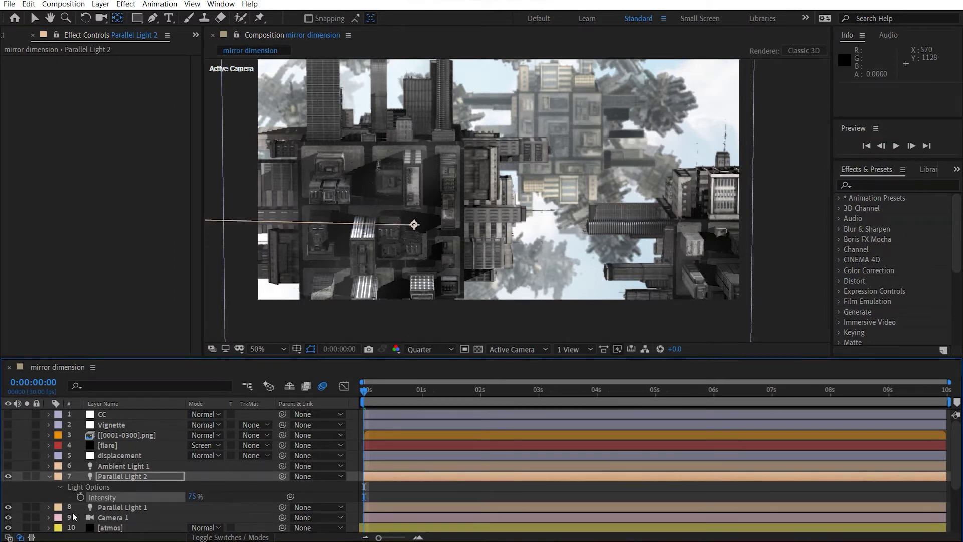
left_click(47, 476)
Turn on Ambient Light 1 and set its intensity to 55%.
left_click(128, 465)
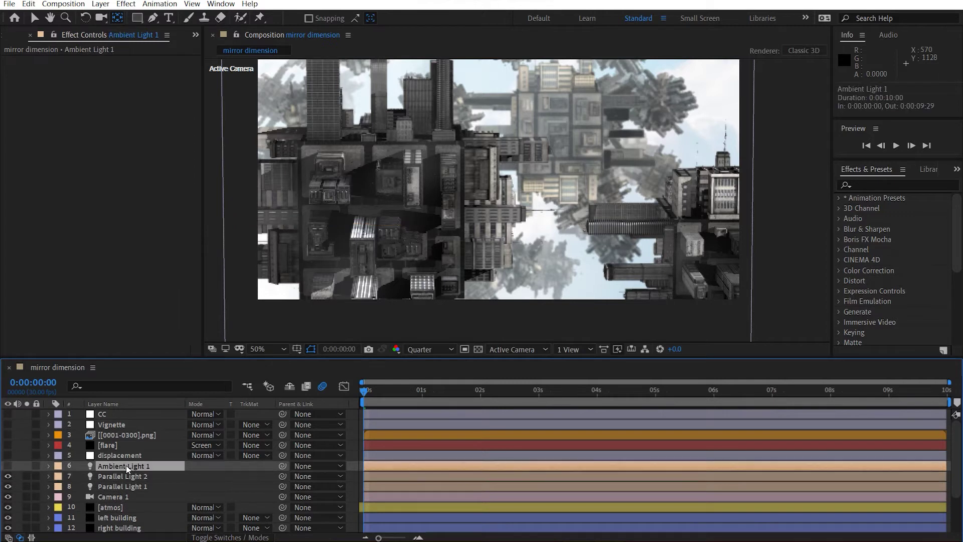
left_click(8, 466)
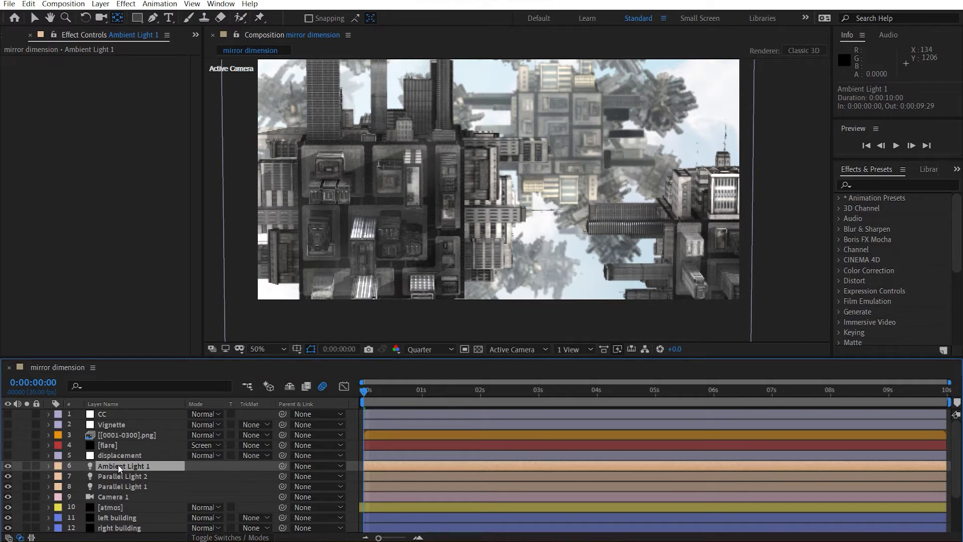
key("t")
left_click(195, 486)
type("65")
key("BackSpace")
key("BackSpace")
type("55")
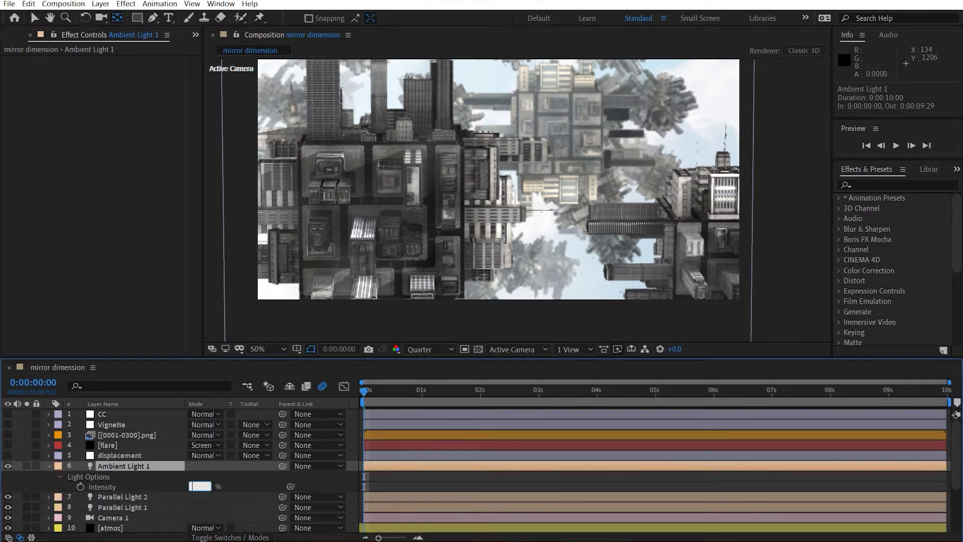
key("Return")
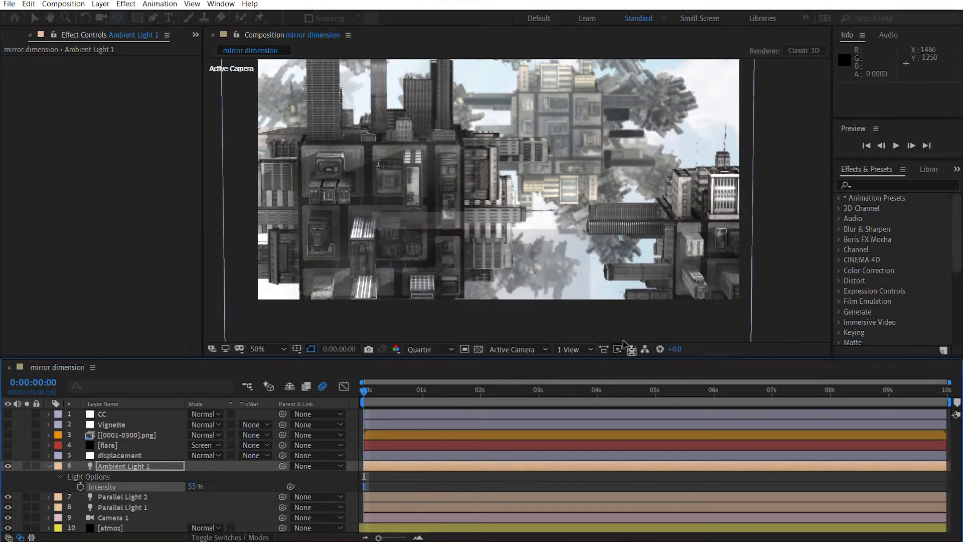
left_click(48, 466)
key("comma")
key("comma")
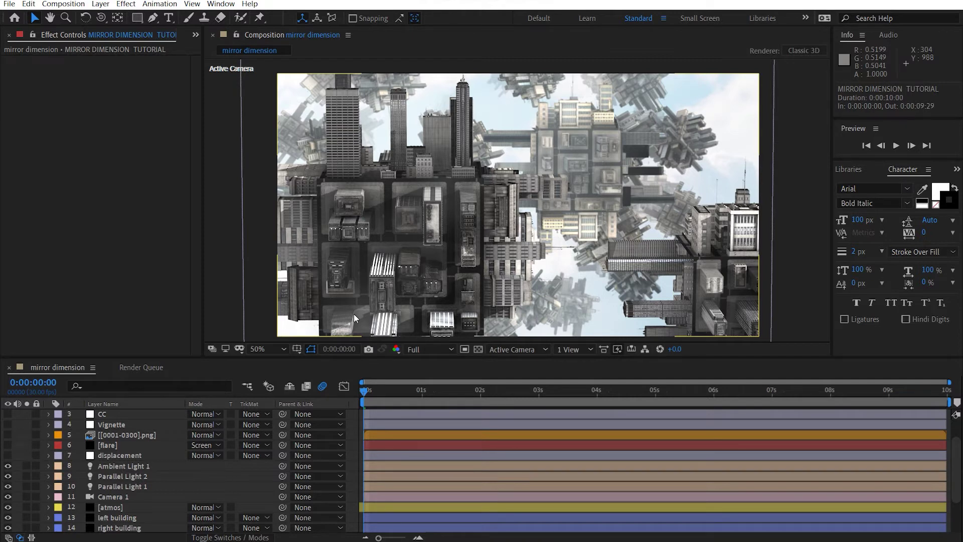
Select the left building, right building and center building layers, and reveal their keyframed properties.
scroll(139, 447, "down", 2)
left_click(135, 464)
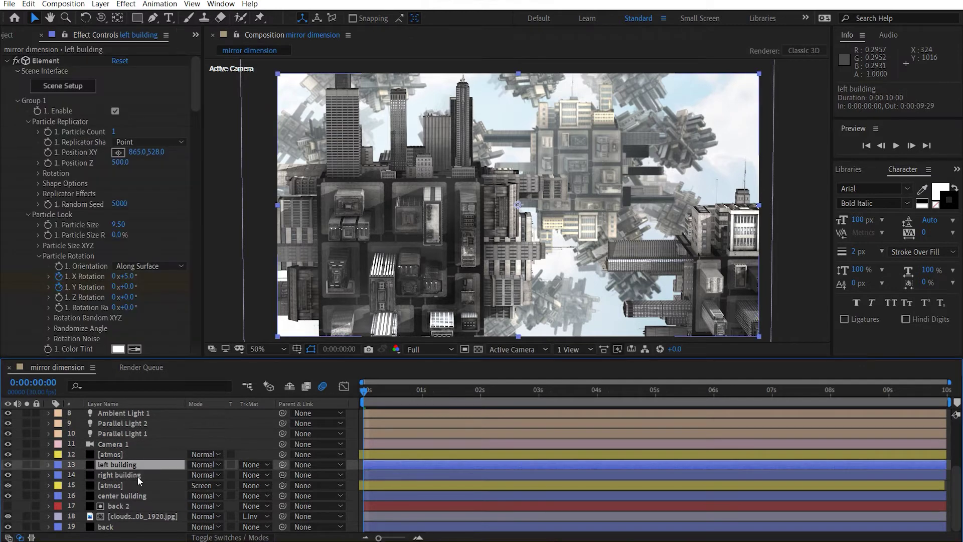
left_click(138, 475, "shift")
left_click(143, 496, "ctrl")
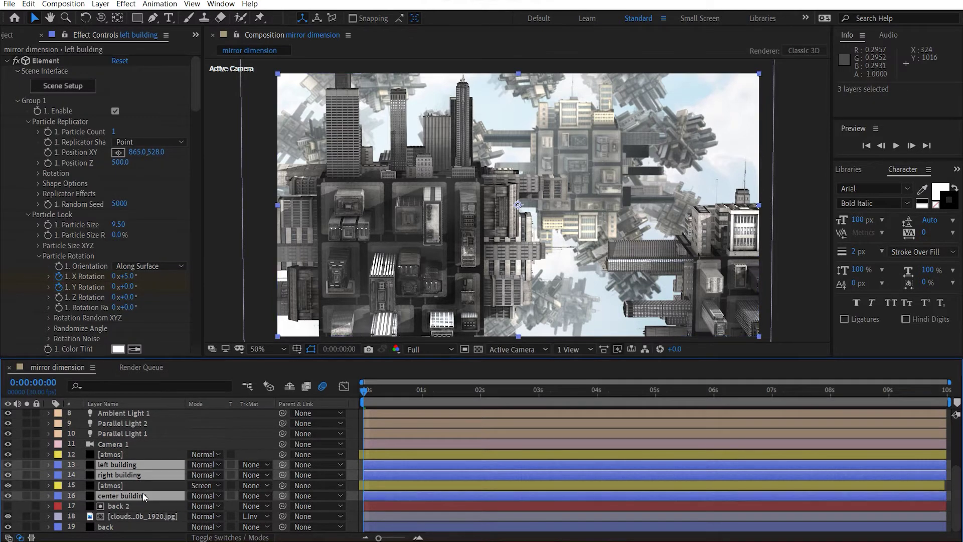
key("u")
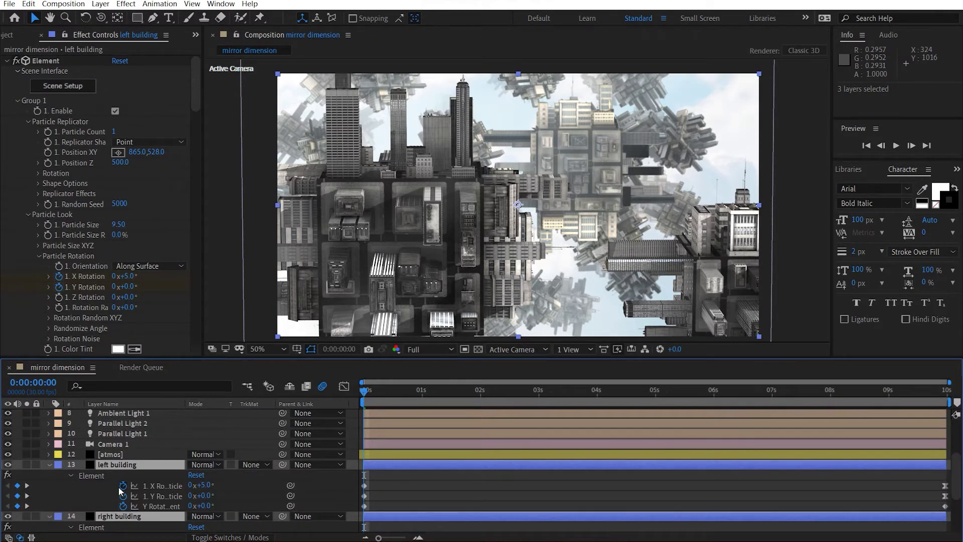
Examine the left building's Particle Rotation and Rotate Environment settings in Element, and compare the two side buildings' rotation keyframes.
scroll(122, 254, "down", 1)
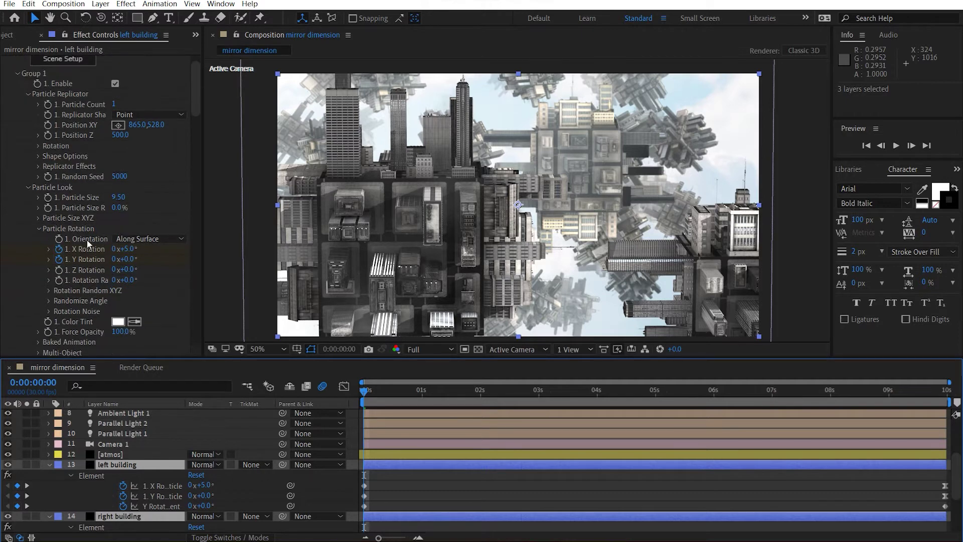
scroll(88, 243, "down", 1)
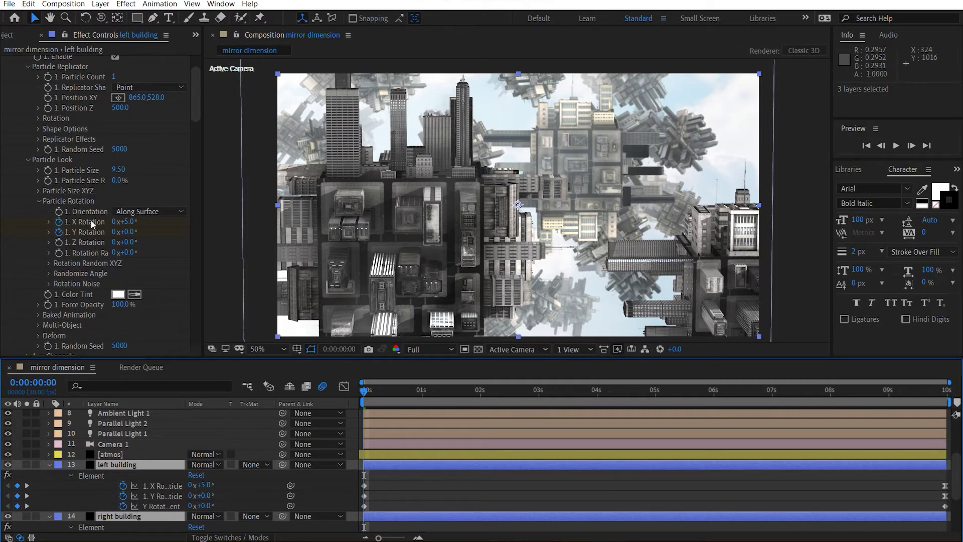
scroll(91, 221, "down", 5)
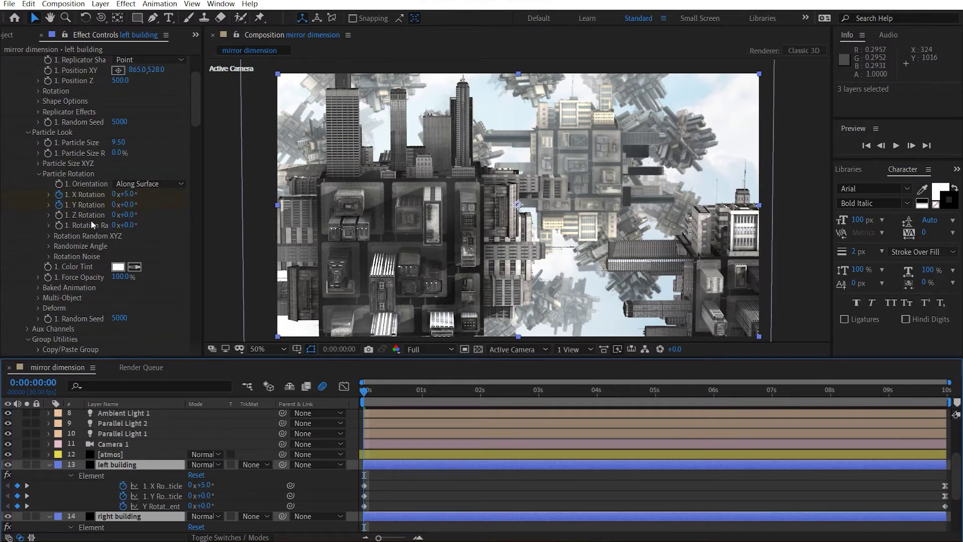
scroll(93, 240, "down", 6)
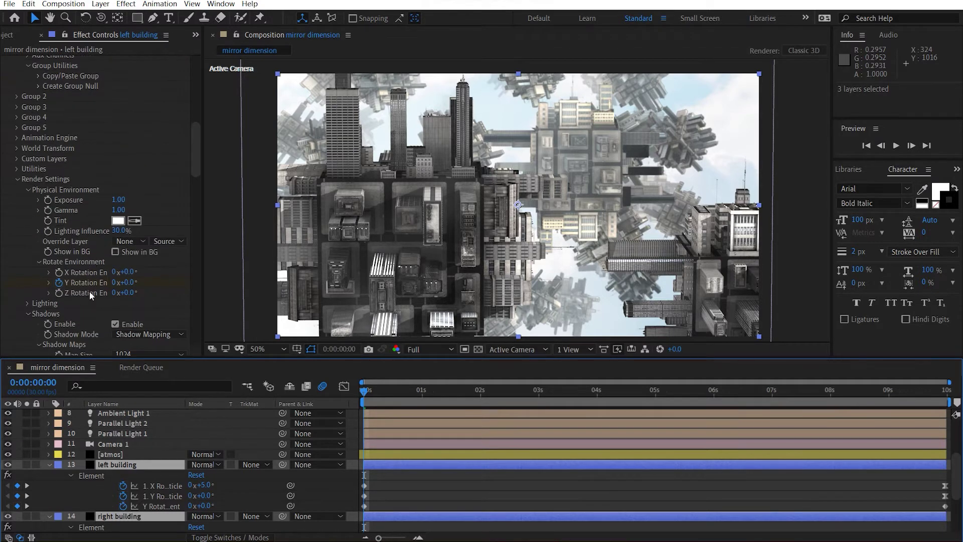
scroll(183, 522, "down", 3)
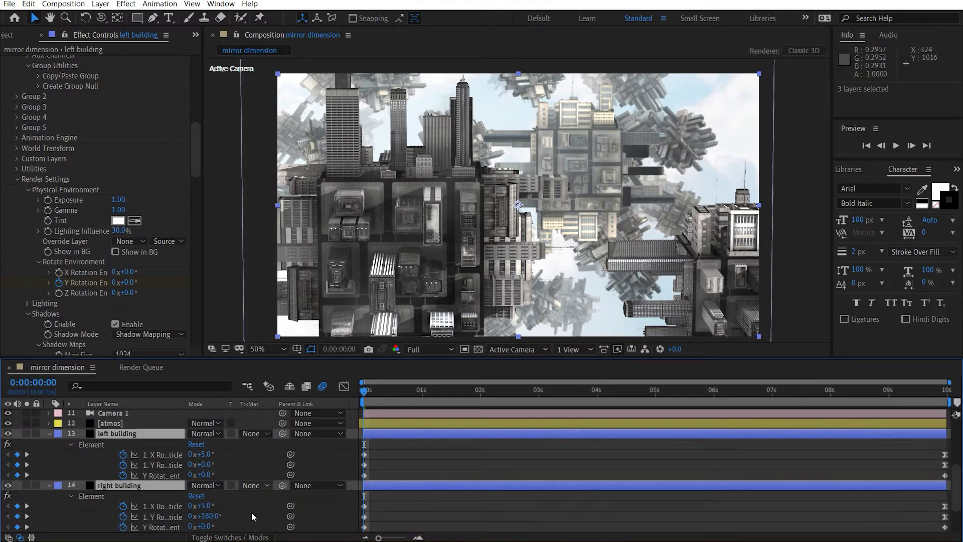
Move the current time to 0:00:03:21 to check the building rotation, and set the preview resolution to Half.
left_click_drag(365, 393, 580, 392)
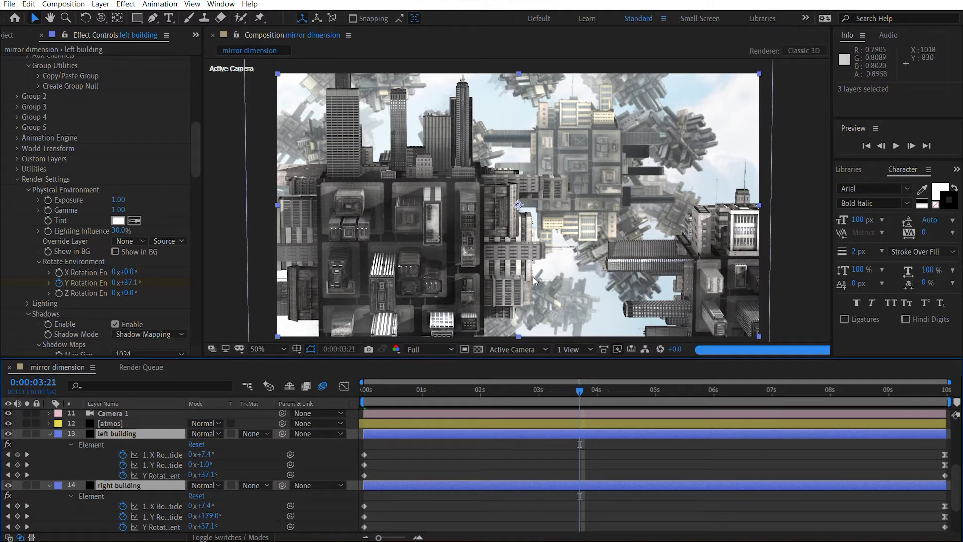
left_click(423, 353)
left_click(426, 353)
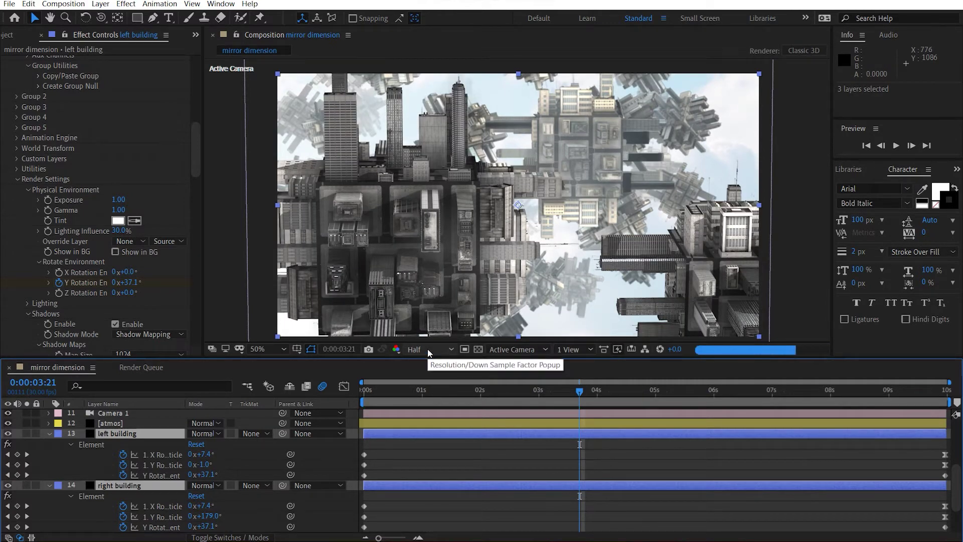
left_click(427, 348)
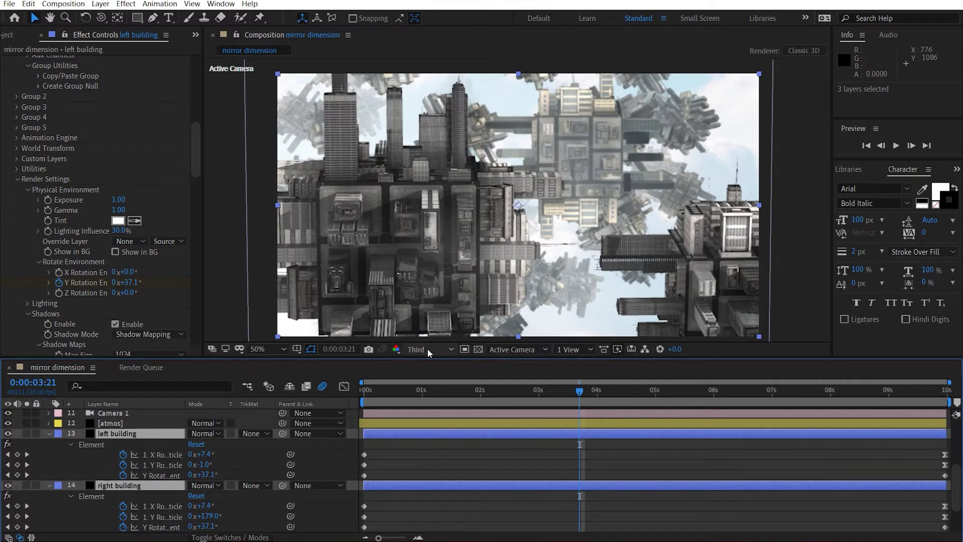
left_click(428, 349)
left_click(440, 384)
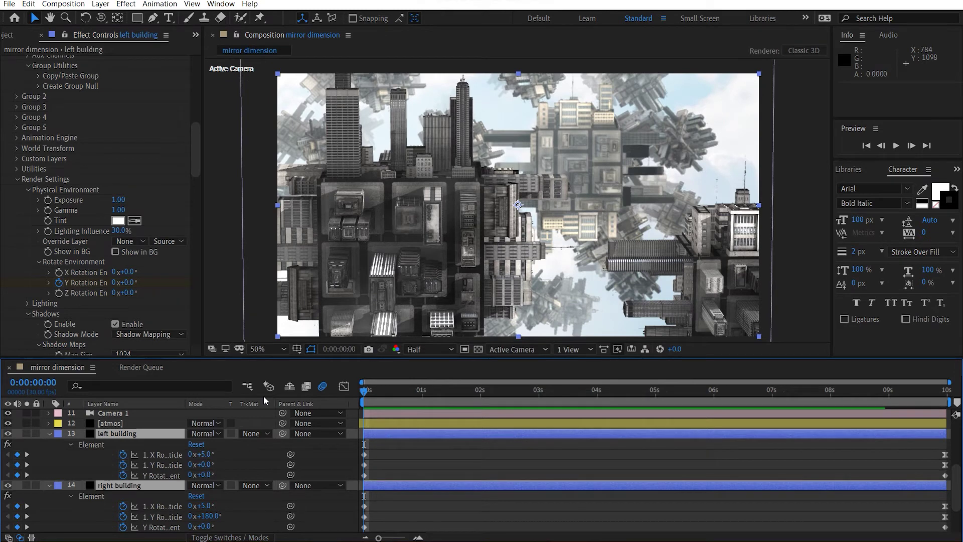
Play back the composition from the start to review the rotating buildings, and stop the preview.
key("space")
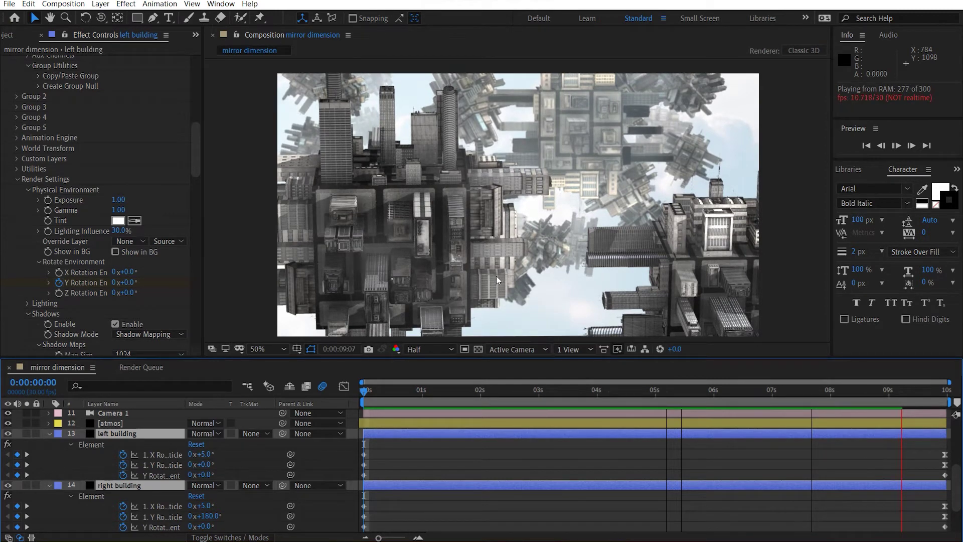
key("space")
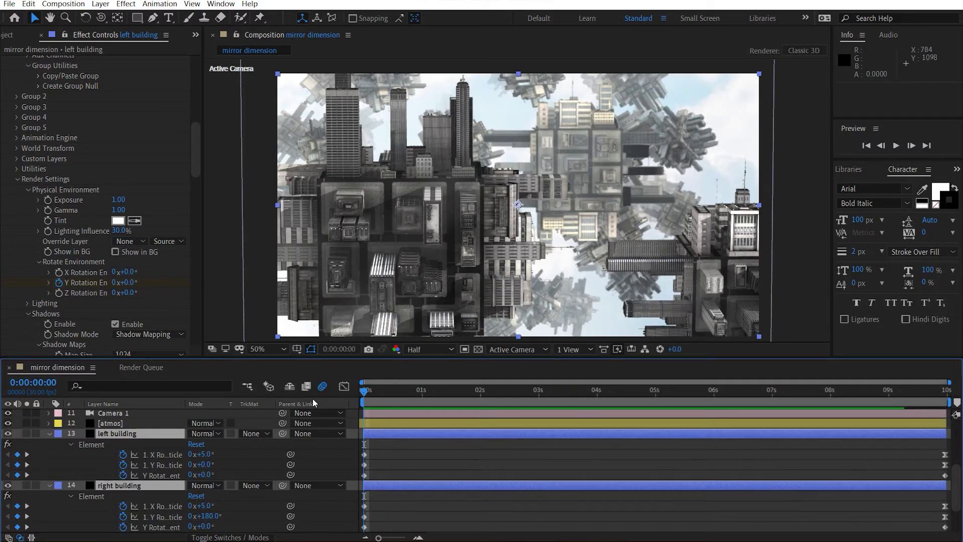
scroll(49, 447, "up", 3)
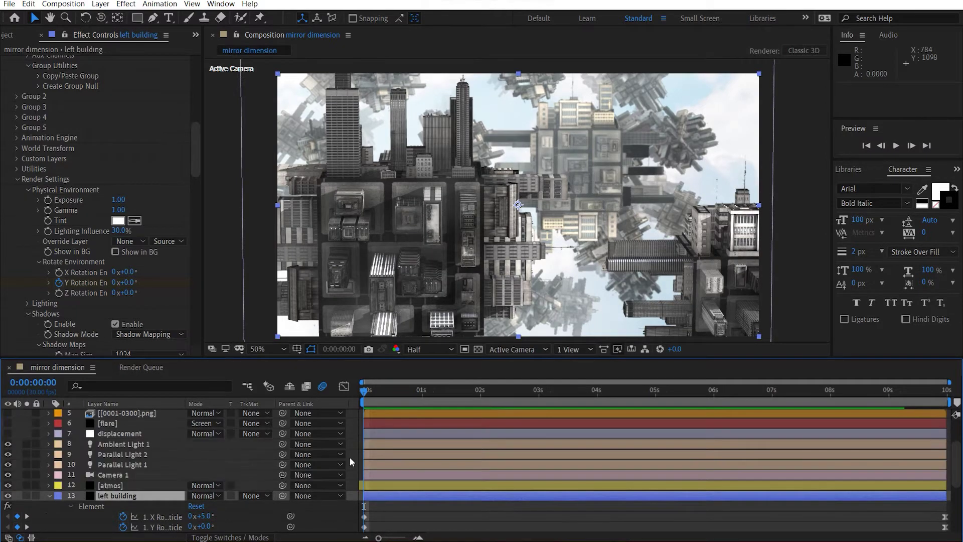
Enable the displacement adjustment layer, select its Bulge effect, and compare the image with Turbulent Displace off and on.
left_click(50, 497)
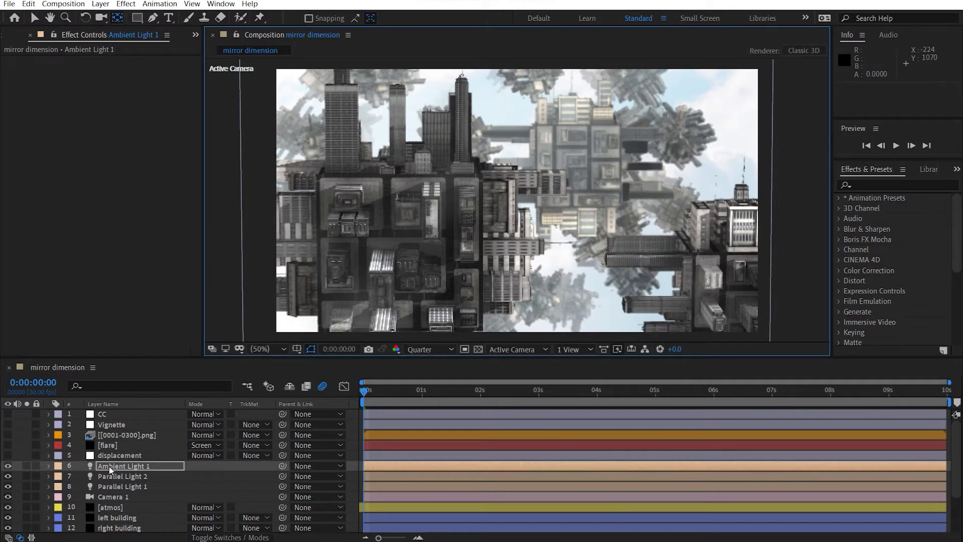
left_click(139, 458)
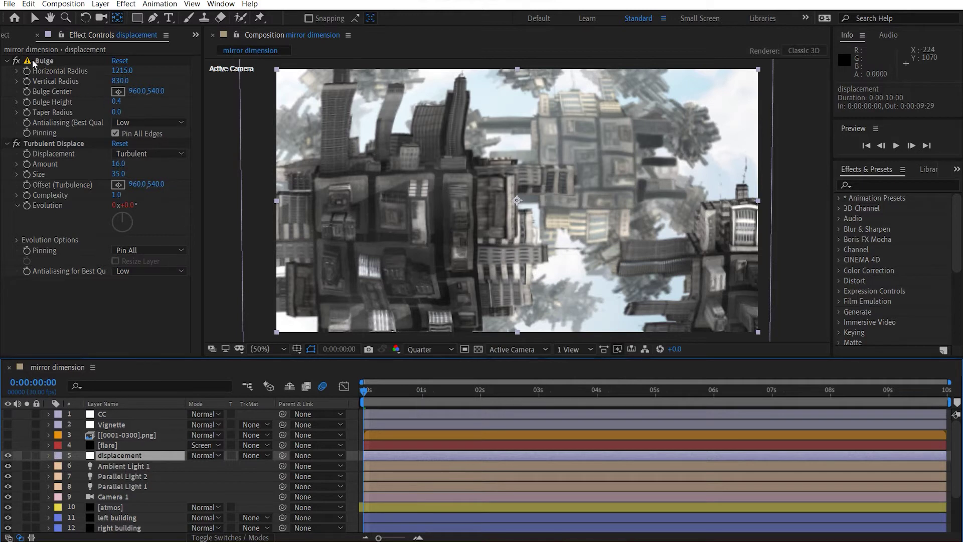
left_click(50, 61)
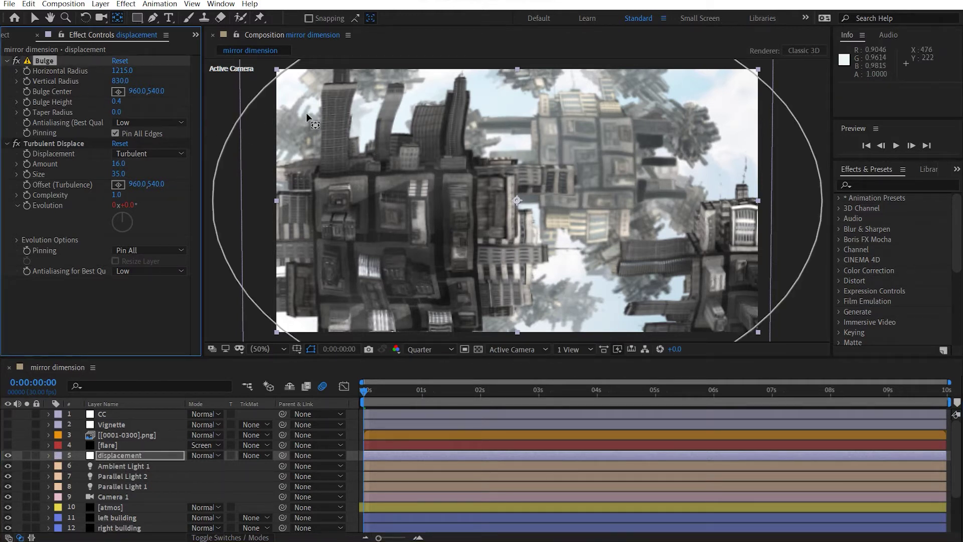
left_click(16, 144)
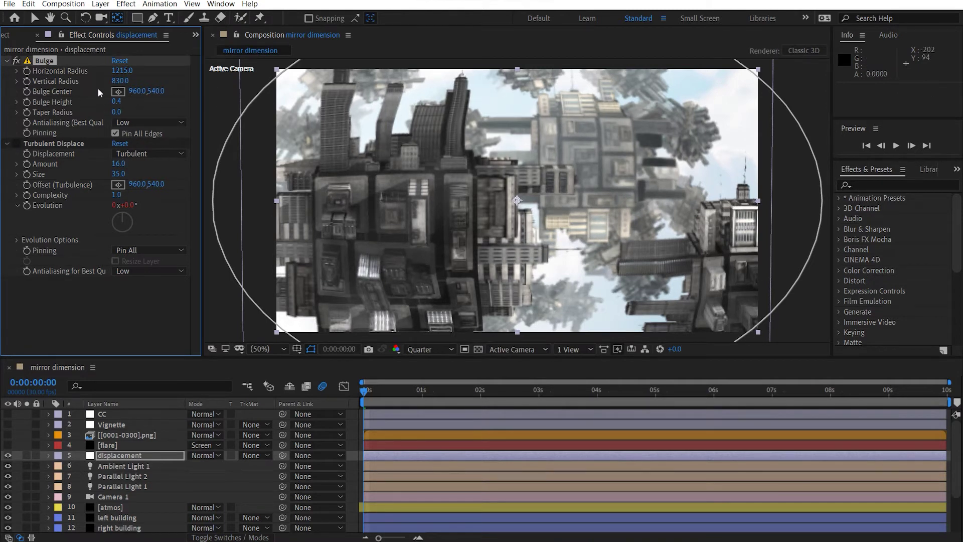
left_click(17, 144)
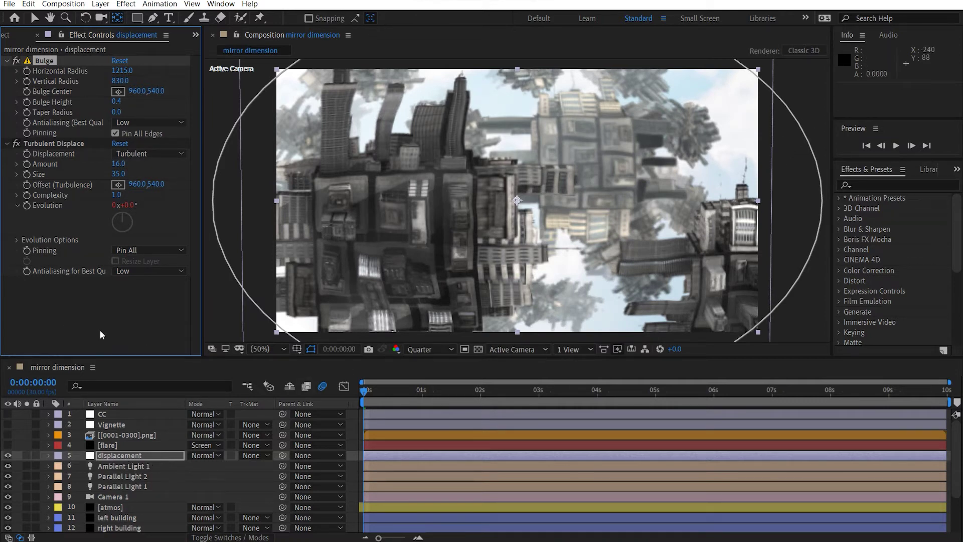
Reveal the displacement layer's modified properties and examine the expression on Turbulent Displace's Evolution, then collapse the layer.
left_click(120, 447)
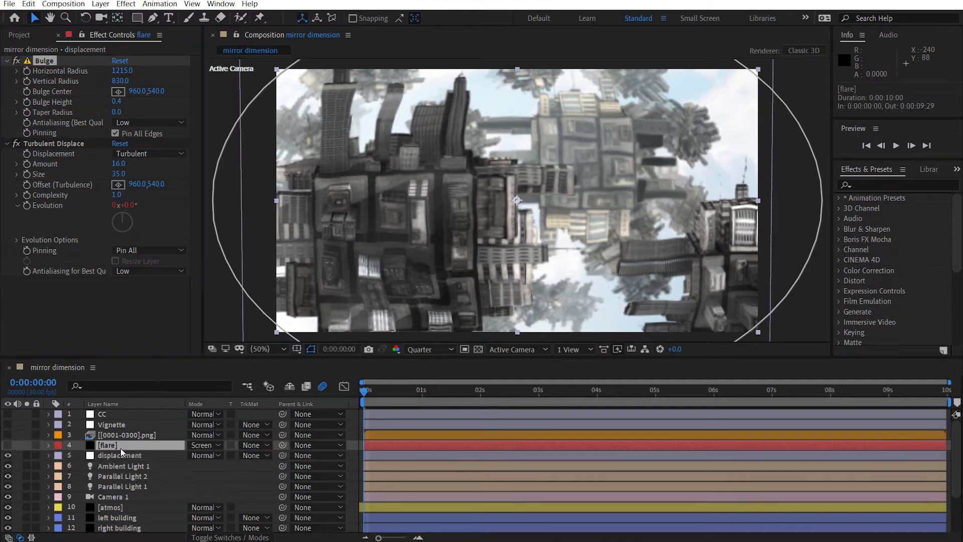
left_click(122, 452)
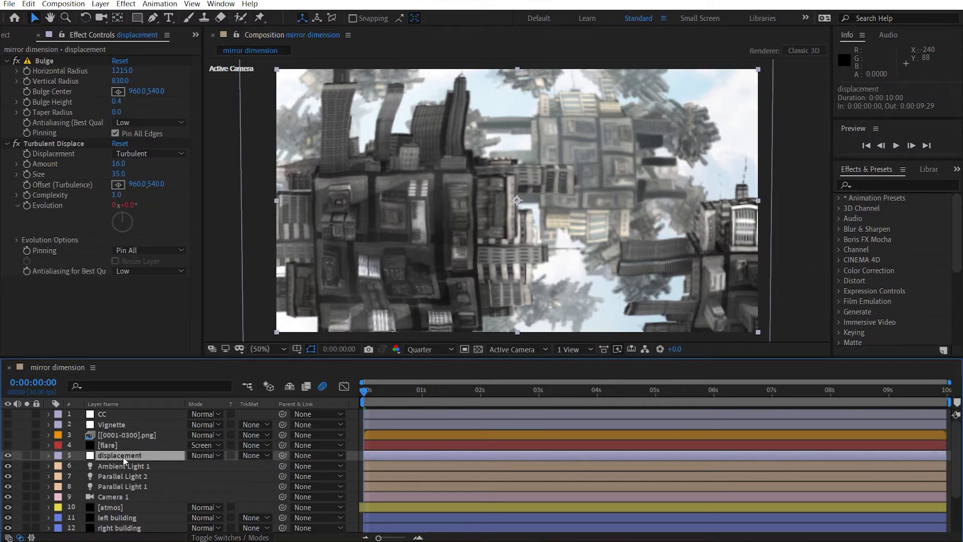
key("u")
key("u")
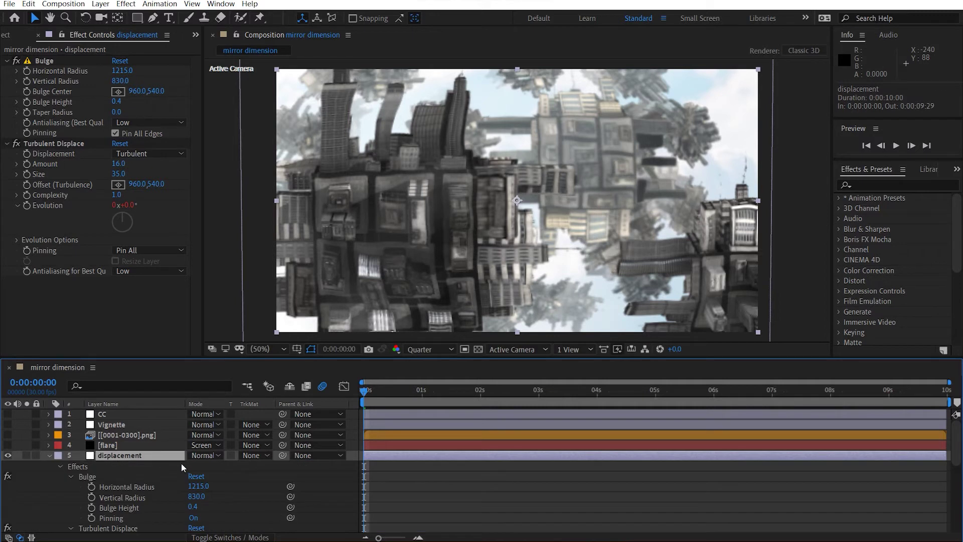
scroll(182, 462, "down", 3)
left_click(407, 508)
left_click(451, 508)
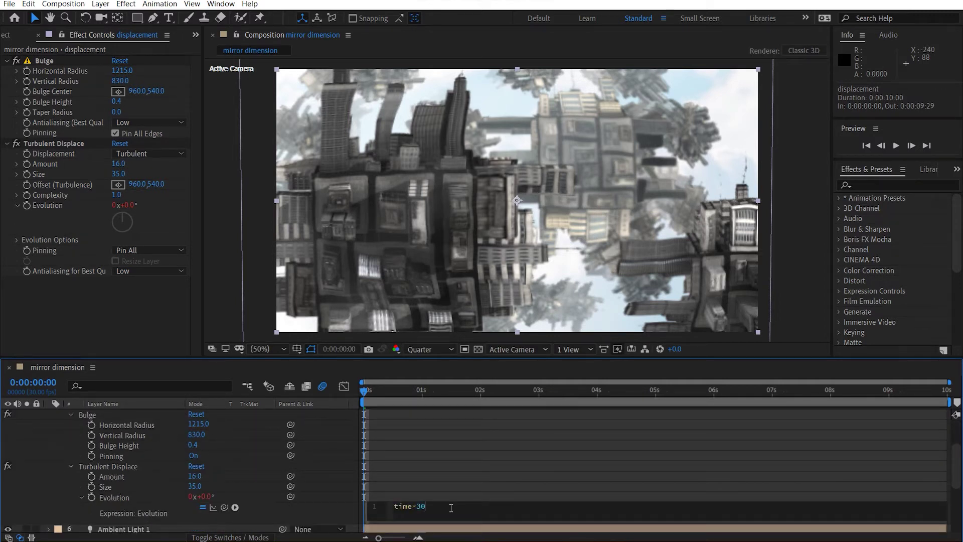
left_click(436, 473)
scroll(83, 457, "up", 3)
left_click(47, 455)
Reveal the displacement layer's Bulge and Turbulent Displace properties once more, and collapse the layer.
left_click(107, 457)
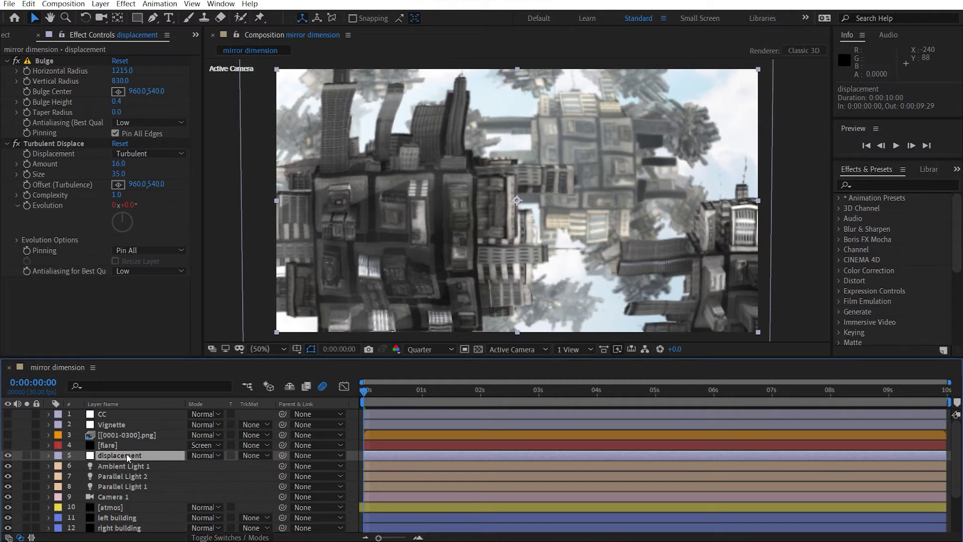
key("e")
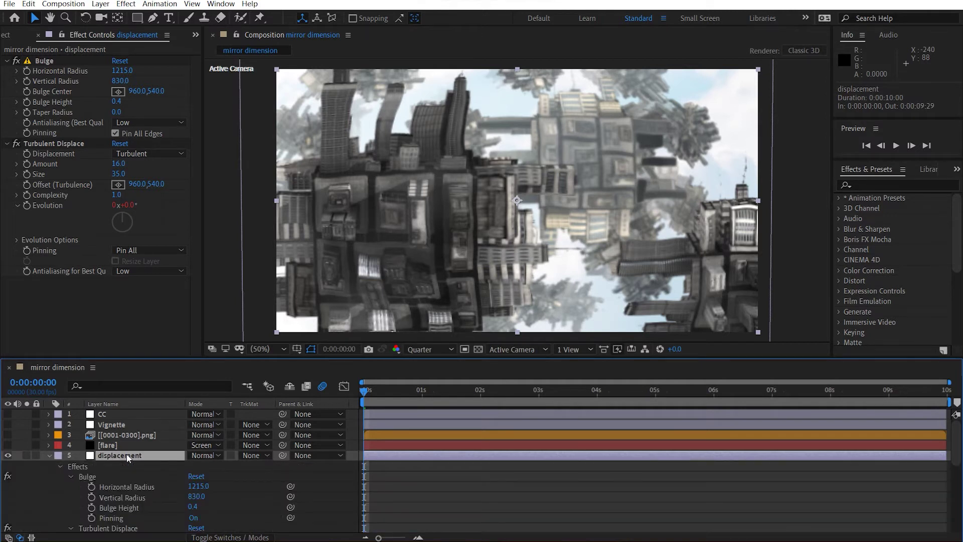
scroll(266, 477, "down", 3)
scroll(270, 477, "up", 3)
left_click(49, 456)
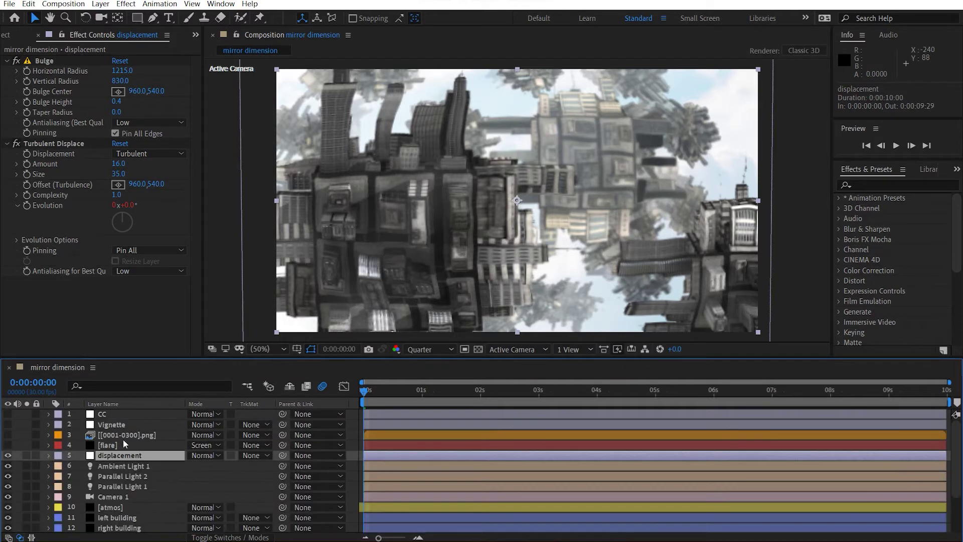
Enable the flare layer and examine its Optical Flares glow over the city in the composition.
left_click(144, 445)
left_click(8, 445)
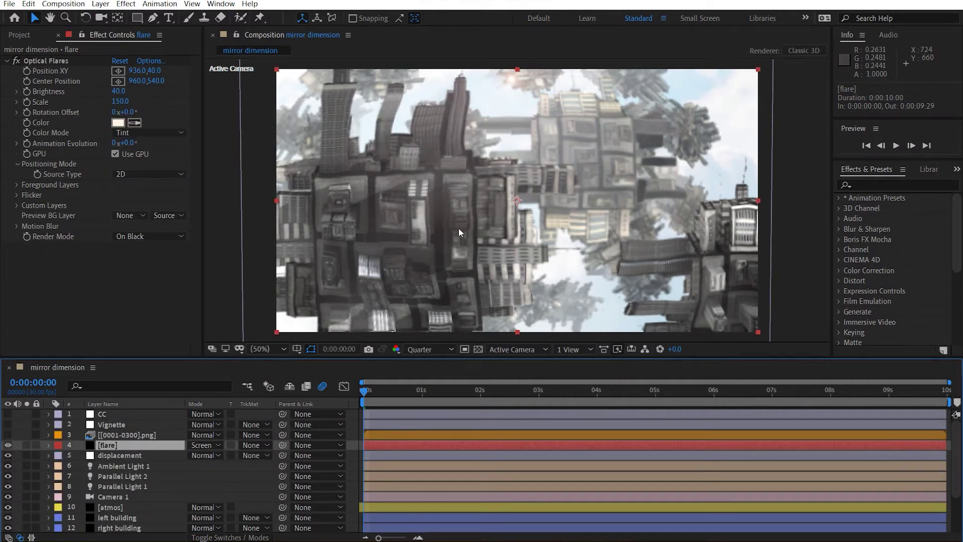
scroll(458, 230, "up", 3)
scroll(485, 136, "right", 3)
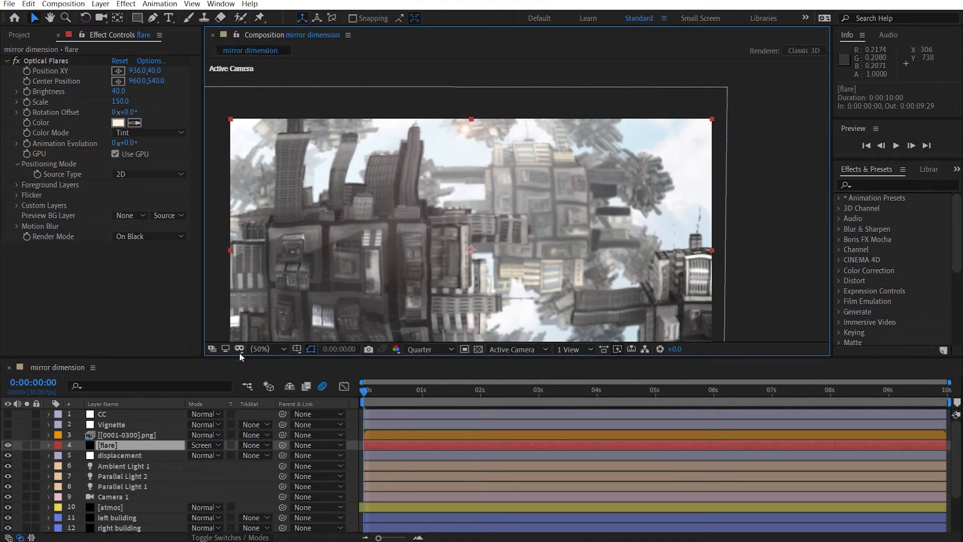
left_click(8, 446)
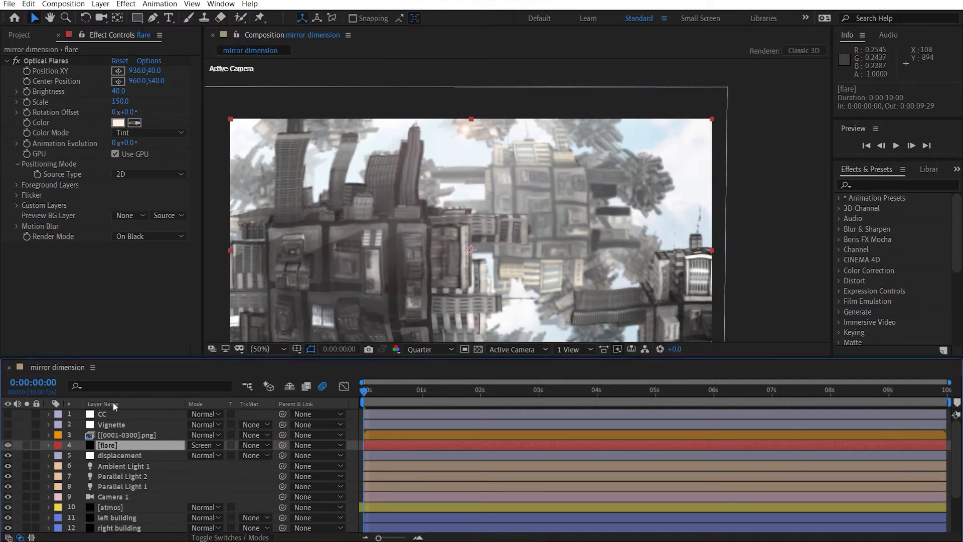
key("h")
left_click_drag(379, 242, 444, 219)
key("v")
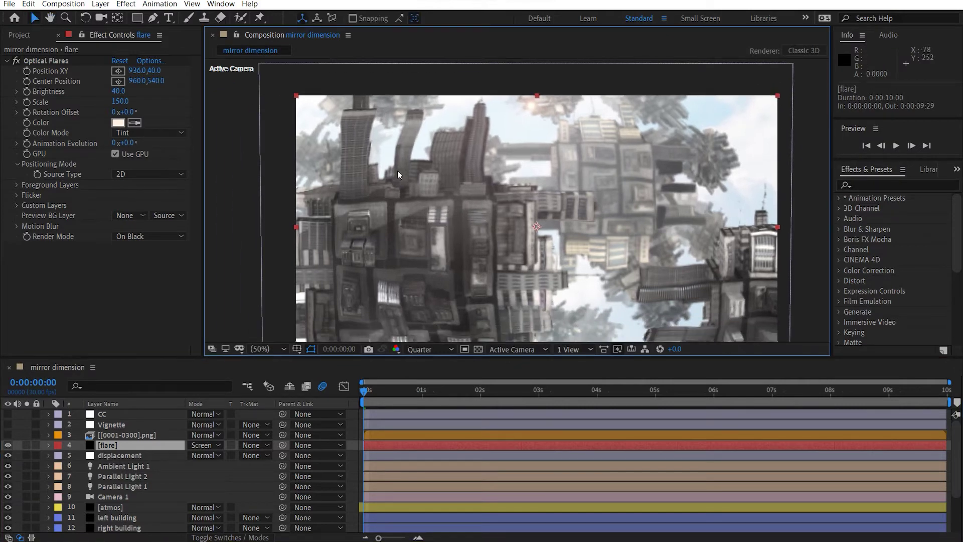
Set the Optical Flares color to the warm off-white FFF7EF.
left_click(117, 123)
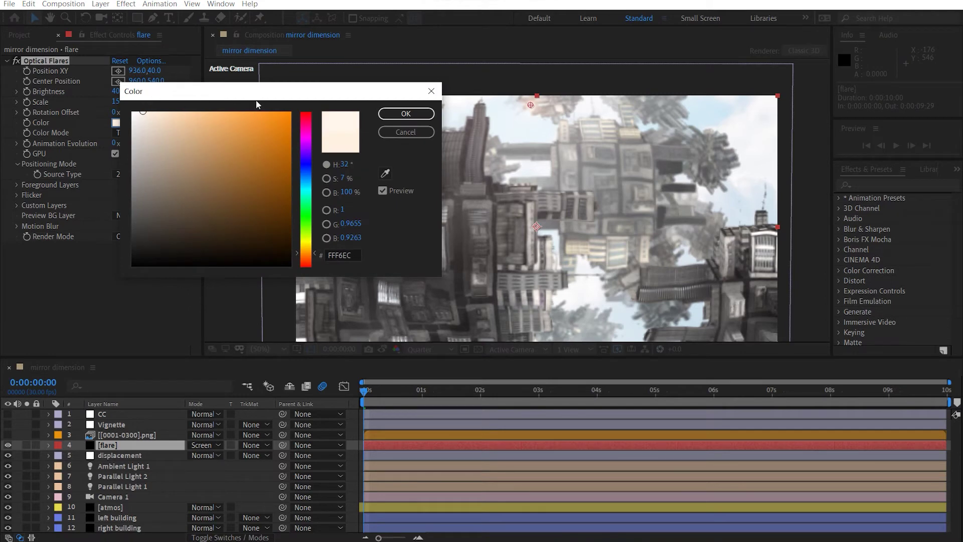
left_click(142, 111)
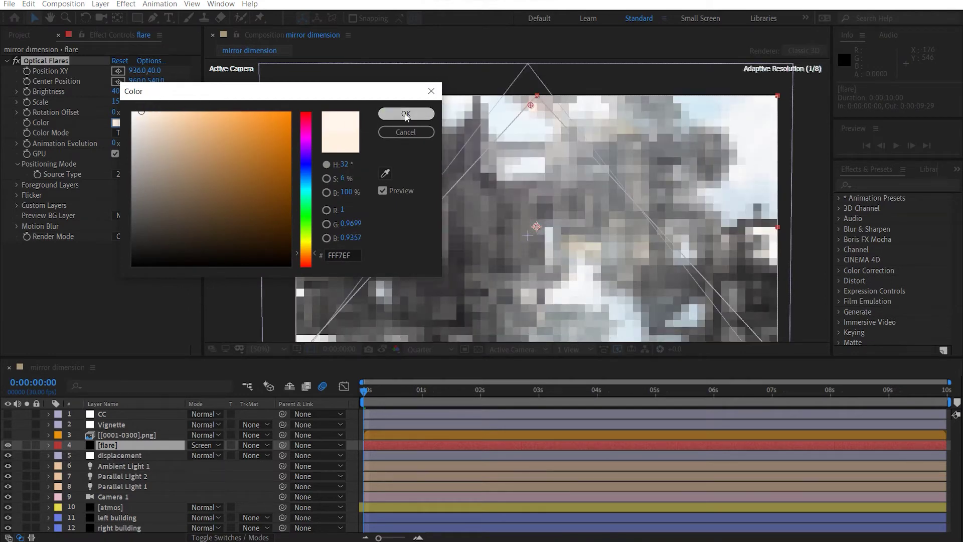
left_click(406, 114)
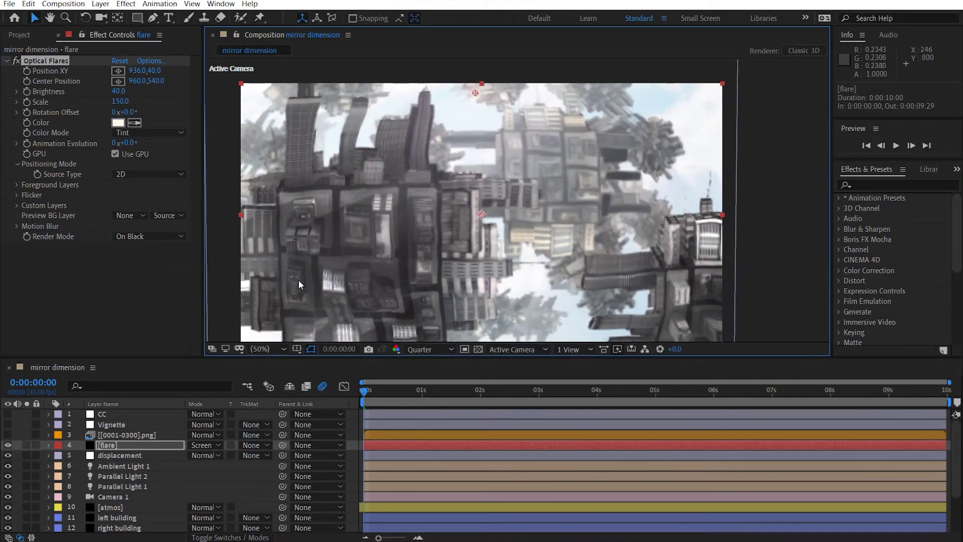
Show the effects of the [0001-0300].png sequence layer, and fit the composition to the viewer.
left_click(134, 436)
scroll(456, 204, "down", 2)
scroll(456, 204, "up", 2)
left_click(271, 348)
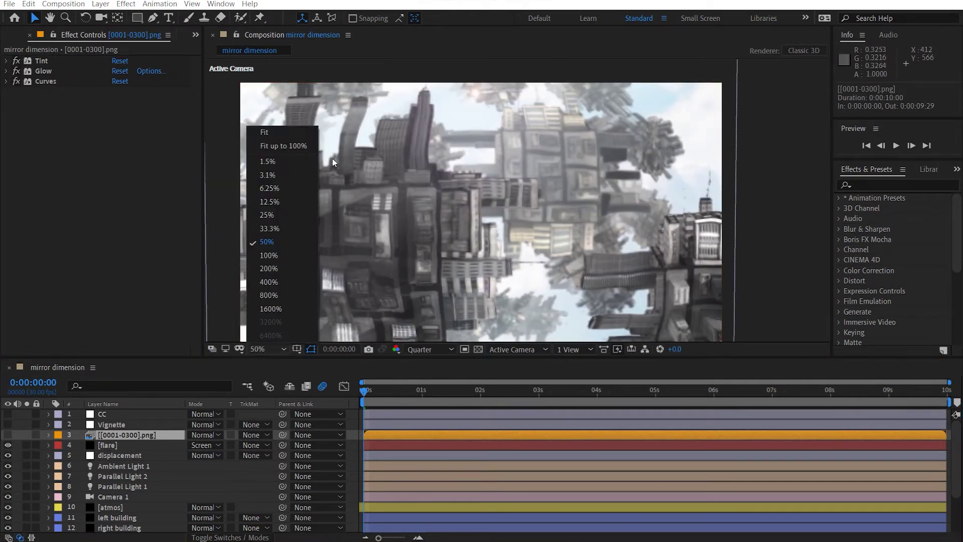
left_click(284, 131)
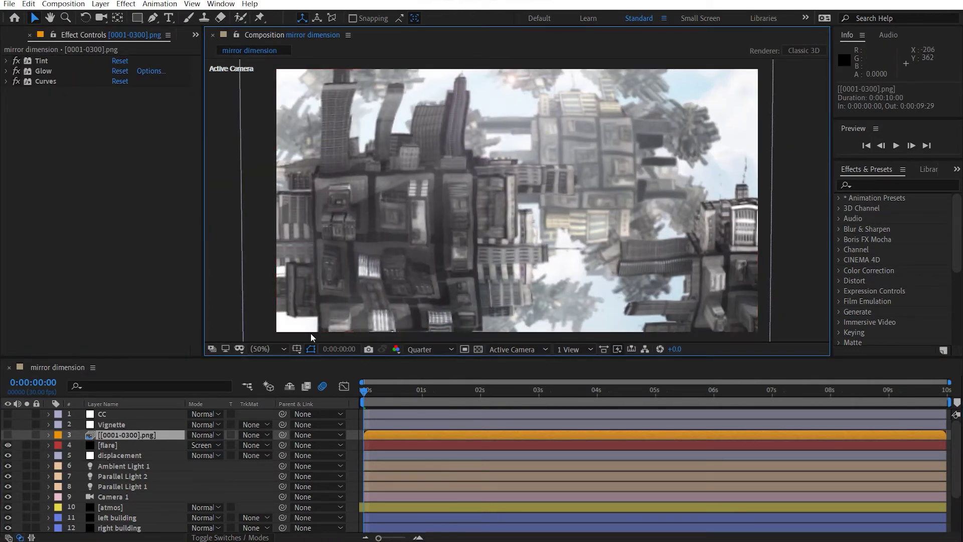
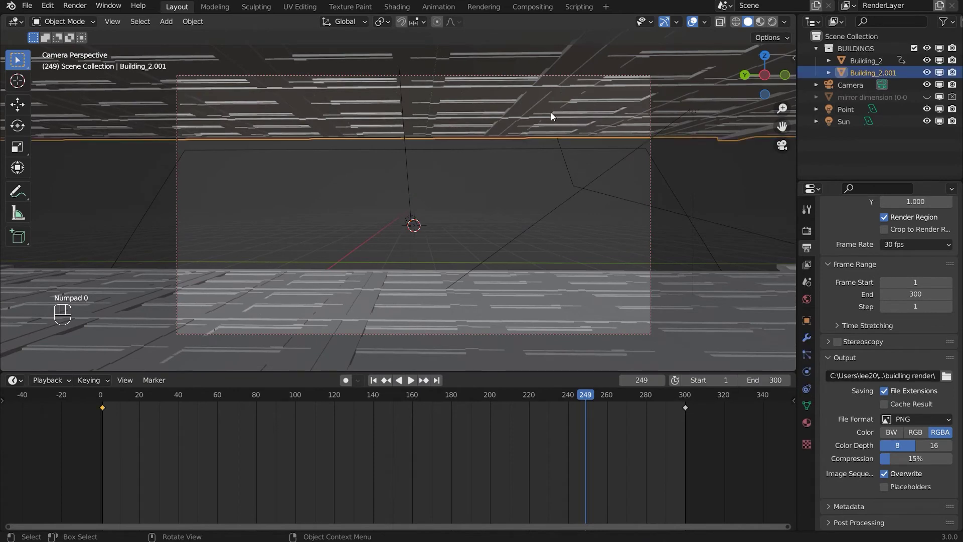
In the Blender scene, select the lower building, inspect both facing buildings from outside, and return to the camera view.
left_click(696, 308)
scroll(642, 296, "down", 5)
left_click_drag(644, 294, 544, 265)
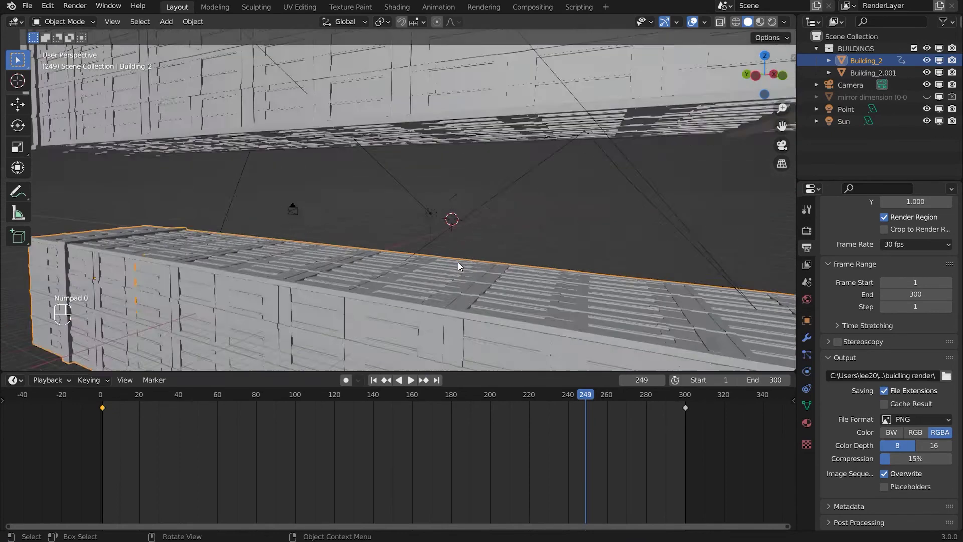
key("KP_0")
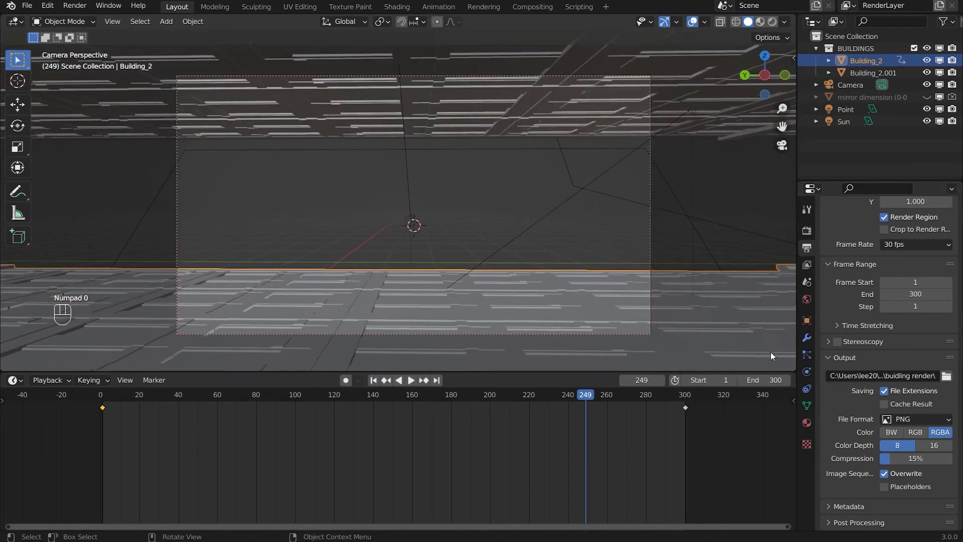
Select the camera, try a 13 mm focal length in its lens settings, and restore it to 15 mm.
left_click(851, 85)
scroll(913, 285, "up", 4)
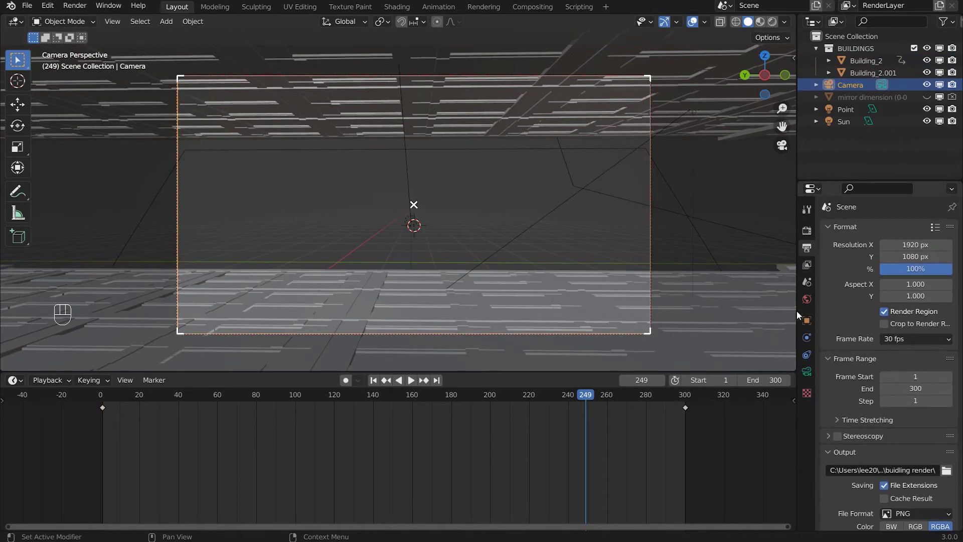
left_click(808, 372)
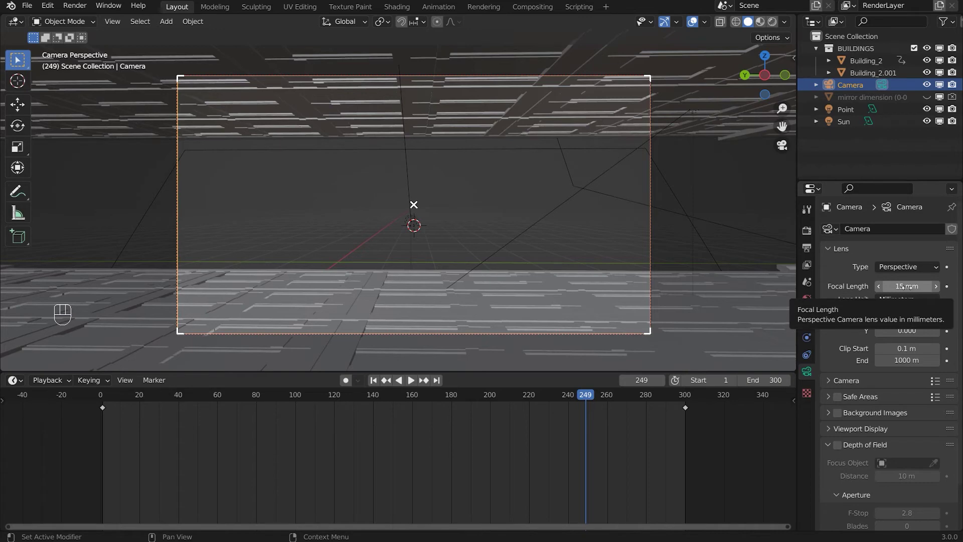
mouse_move(907, 286)
left_mouse_down()
mouse_move(928, 286)
mouse_move(891, 287)
mouse_move(918, 286)
mouse_move(907, 286)
left_mouse_up()
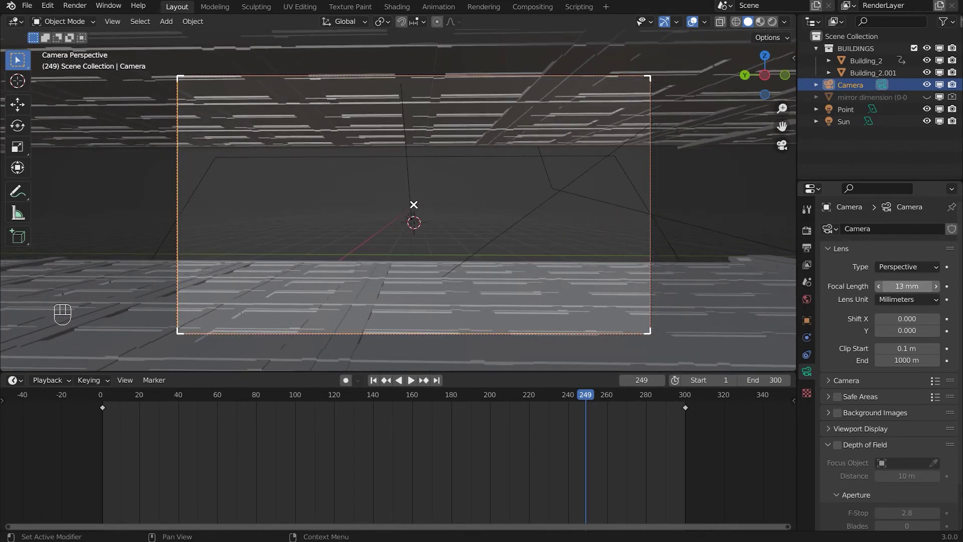
left_click(907, 286)
key("Return")
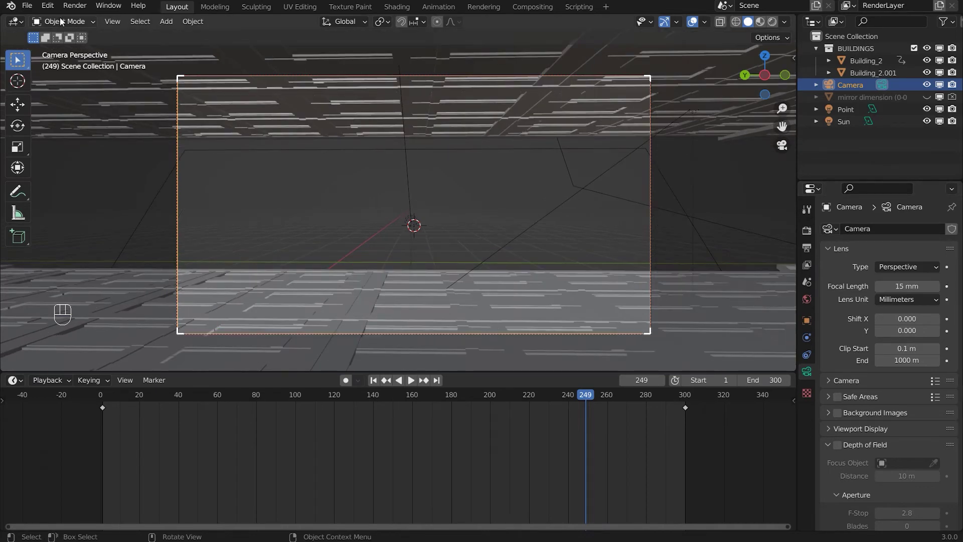
Split the 3D viewport, turn one half into a Shader Editor without its sidebar, and show Building_2's material nodes.
left_click_drag(2, 15, 385, 71)
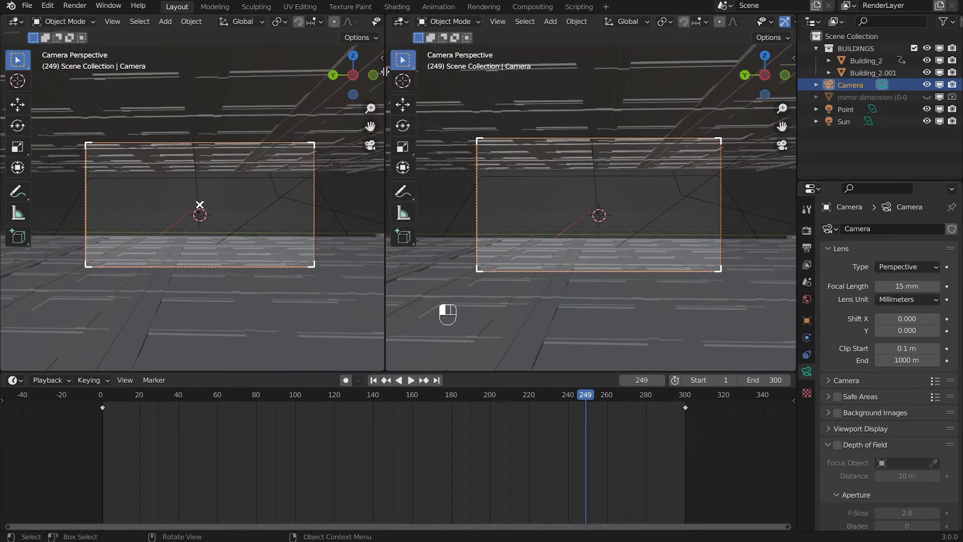
left_click(15, 21)
left_click(40, 119)
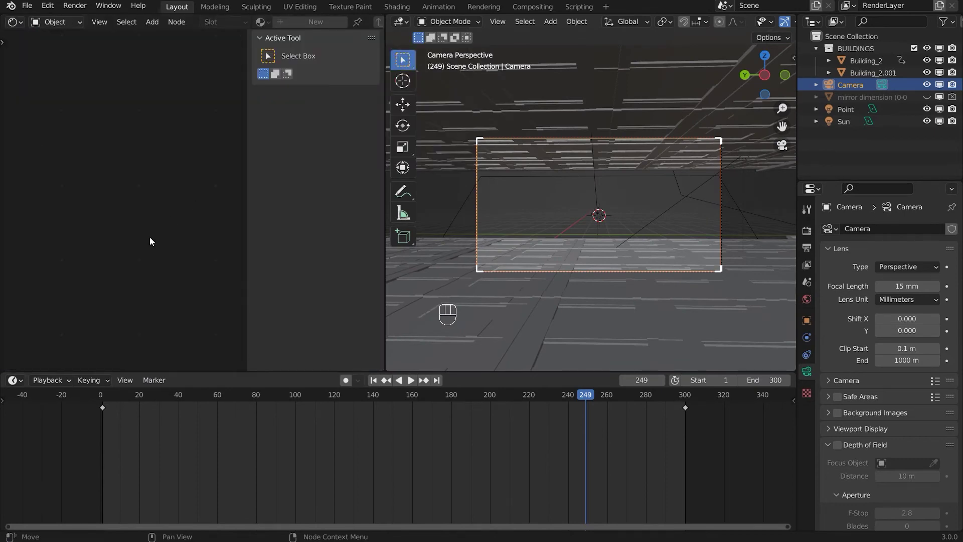
key("n")
left_click(522, 304)
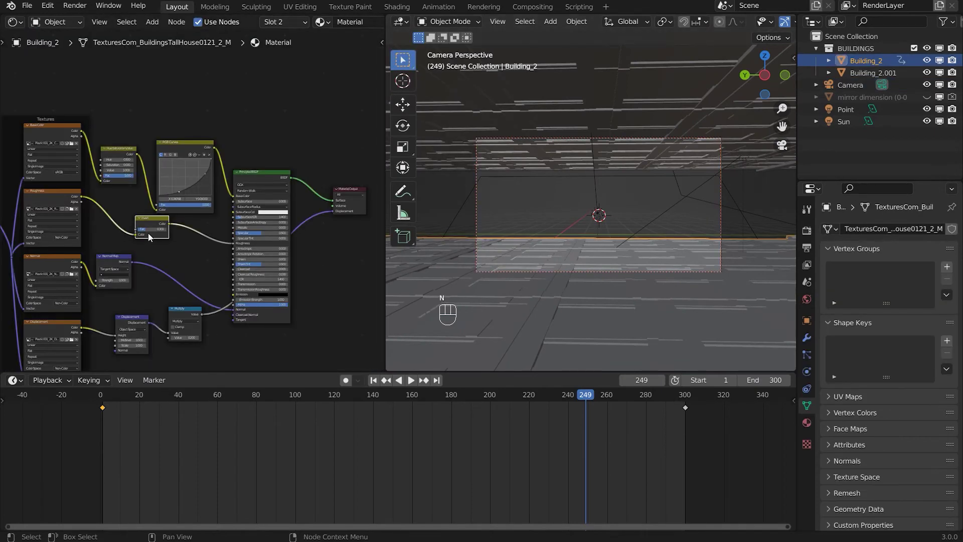
scroll(148, 233, "up", 2)
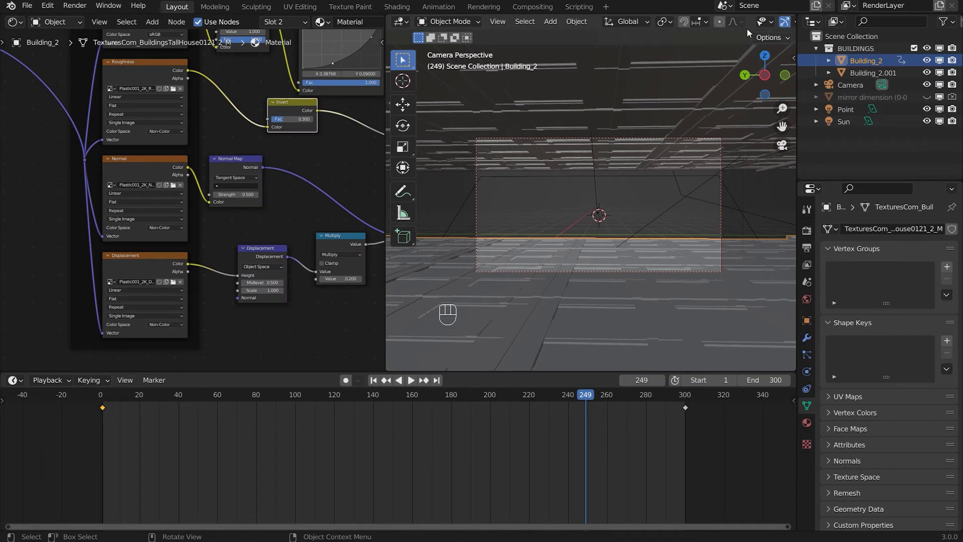
Switch the viewport shading to Material Preview and on to Rendered to inspect the building textures through the camera.
scroll(747, 25, "down", 5)
left_click(762, 21)
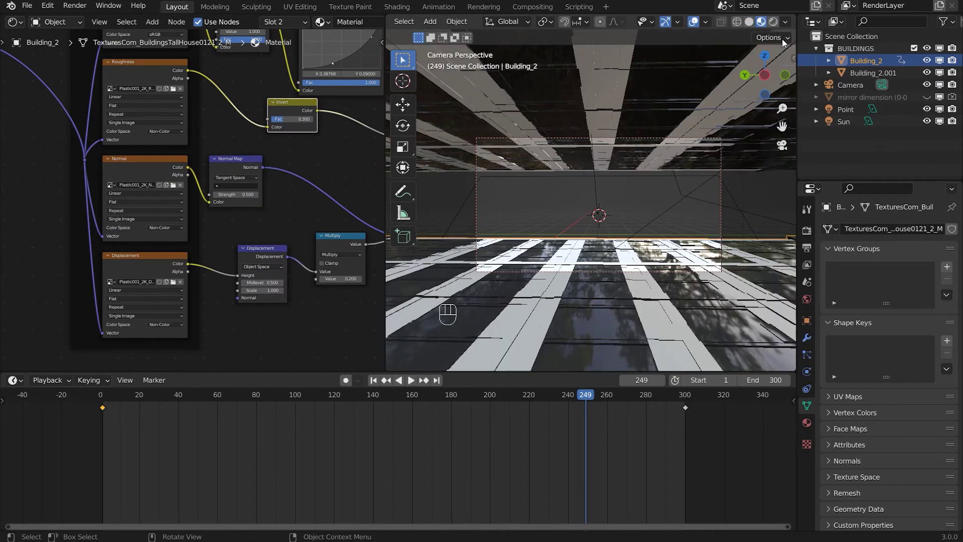
key("Home")
key("z")
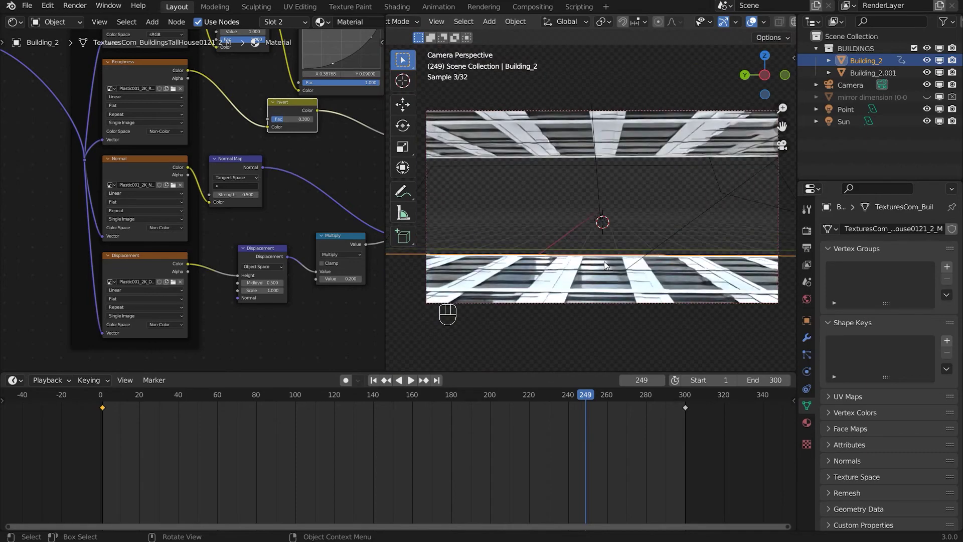
scroll(604, 271, "up", 3)
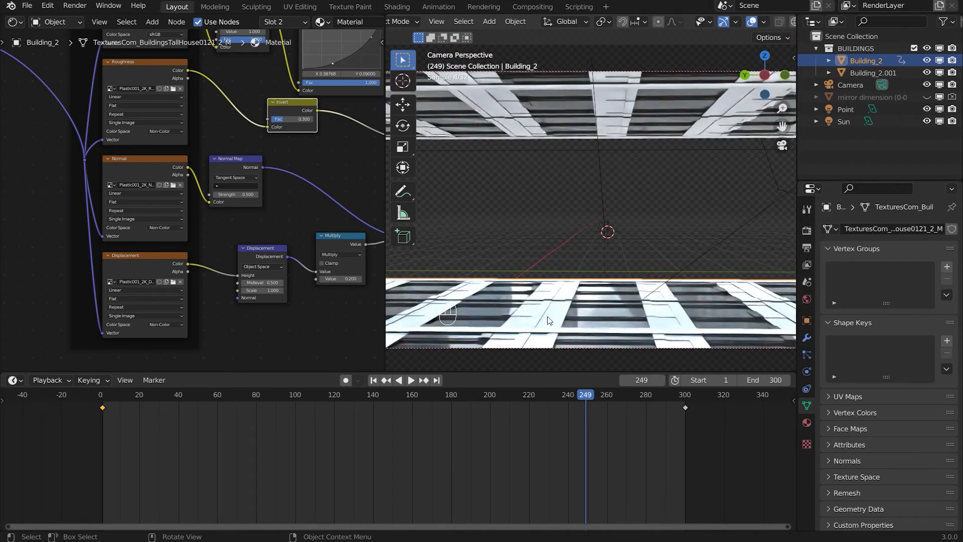
Examine the base color, roughness, normal and displacement texture nodes in Building_2's second material and their links to the Principled BSDF.
scroll(225, 228, "up", 4)
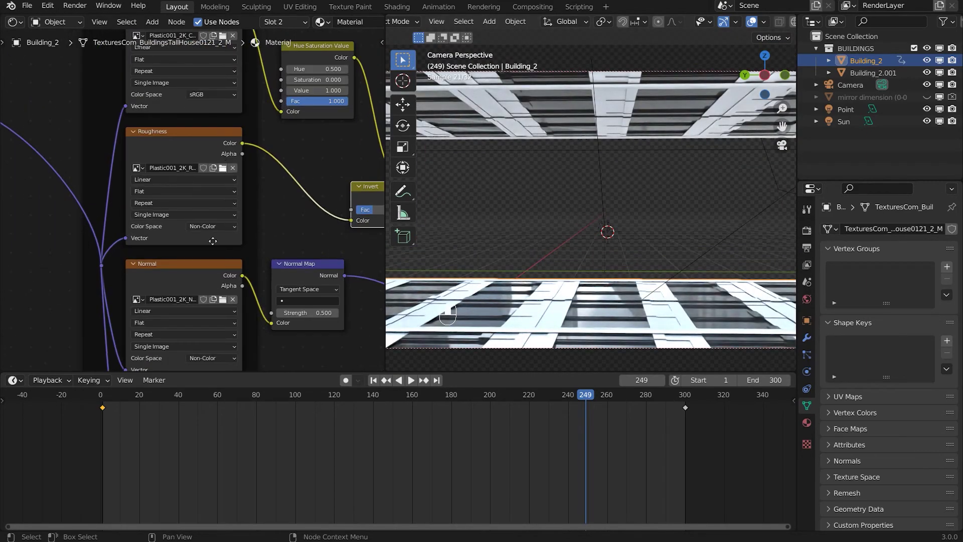
scroll(224, 203, "down", 5)
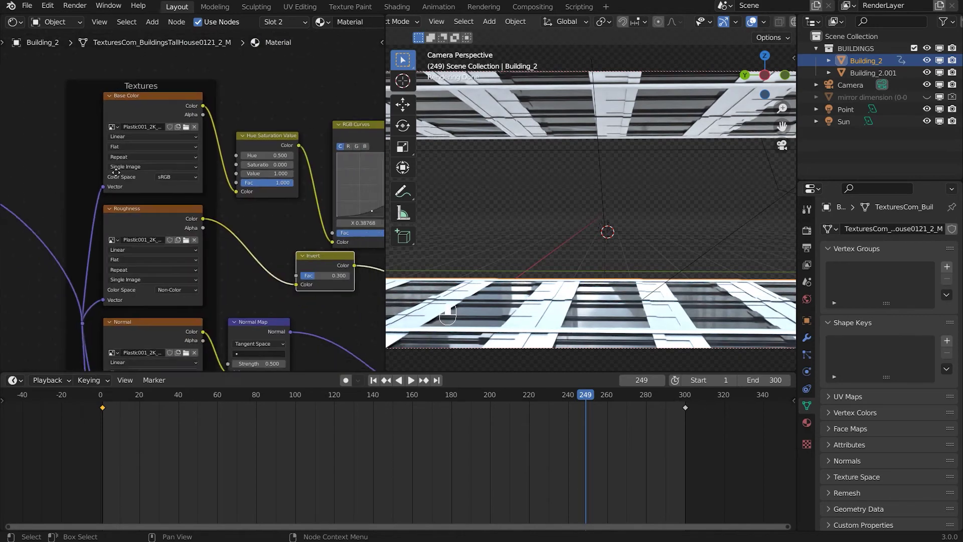
left_click_drag(276, 246, 304, 203)
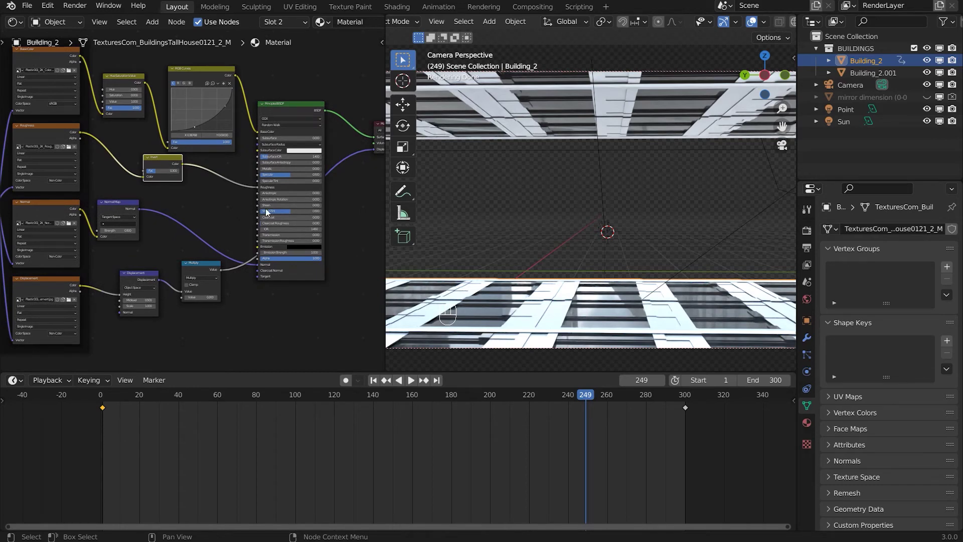
scroll(267, 213, "down", 1)
left_click_drag(267, 212, 326, 243)
scroll(167, 257, "up", 3)
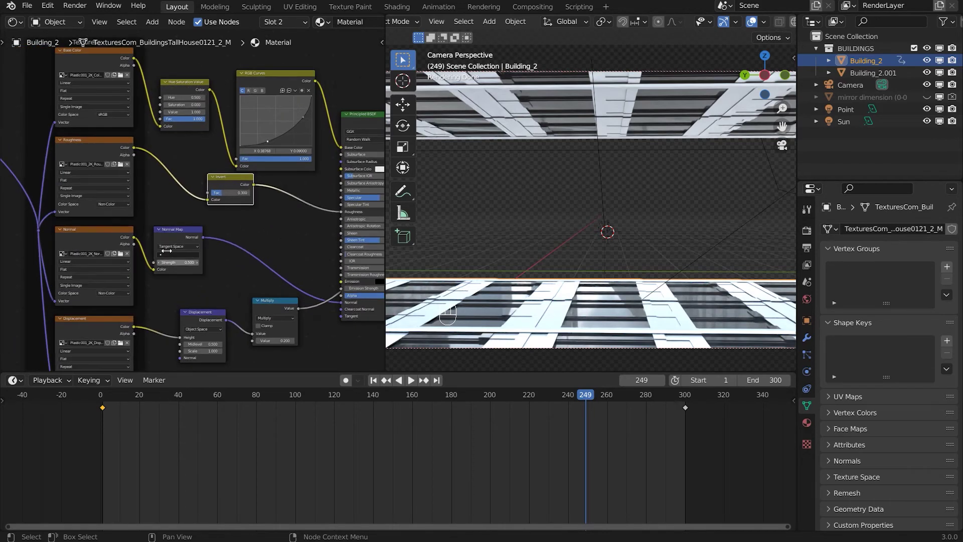
left_click_drag(167, 257, 238, 207)
scroll(238, 206, "down", 2)
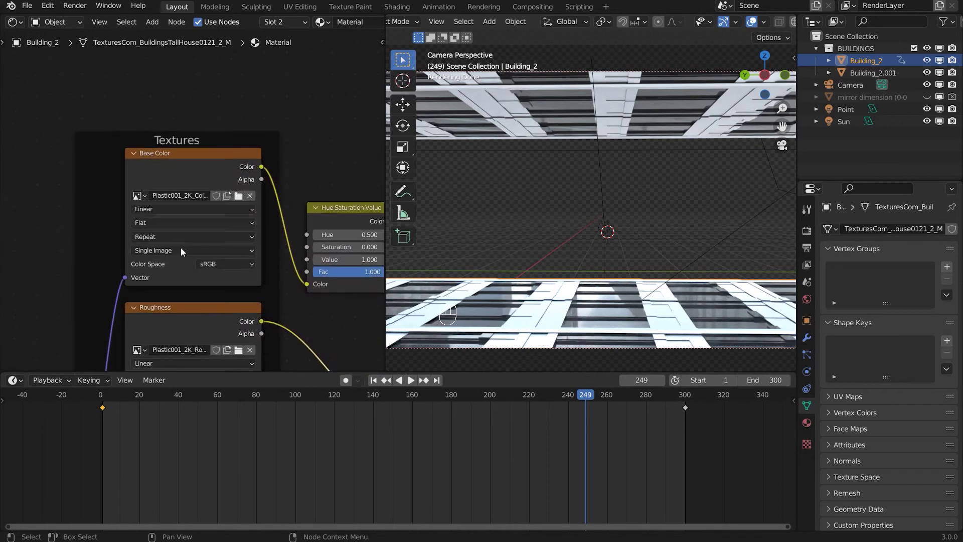
Trace the base color through Hue Saturation Value and RGB Curves, and the other maps through Invert, Normal Map and Displacement.
left_click_drag(258, 260, 128, 145)
scroll(263, 177, "down", 1)
scroll(263, 176, "up", 2)
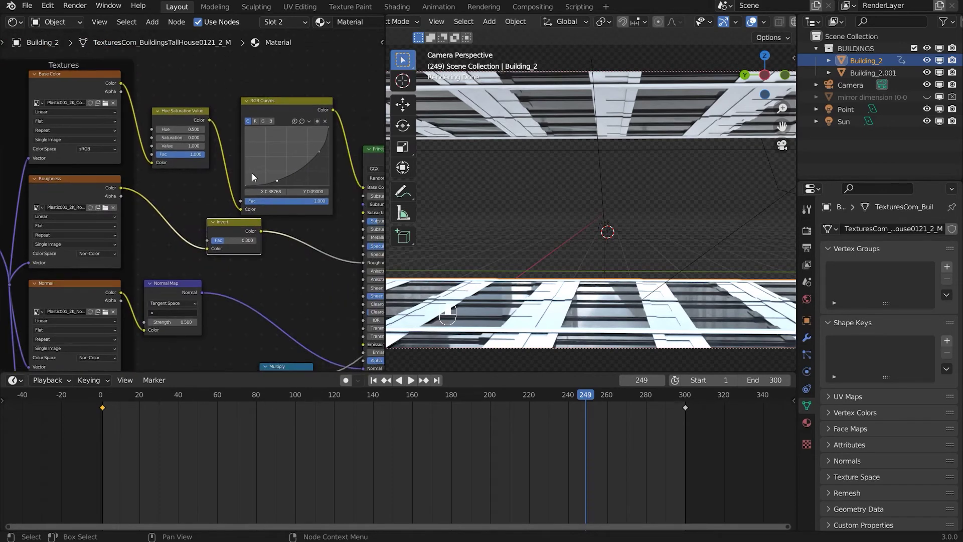
left_click_drag(235, 106, 160, 140)
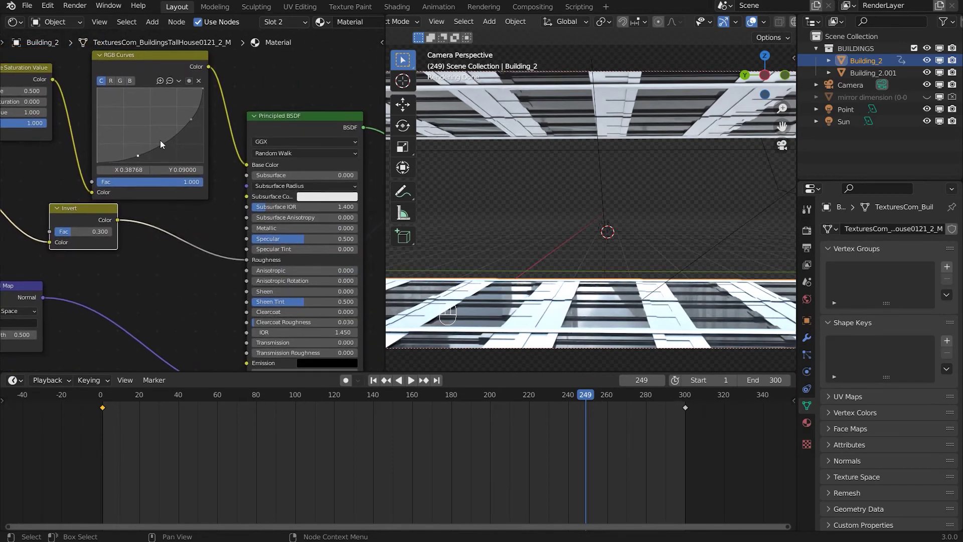
scroll(161, 140, "down", 2)
left_click_drag(210, 168, 317, 173)
scroll(317, 173, "down", 3)
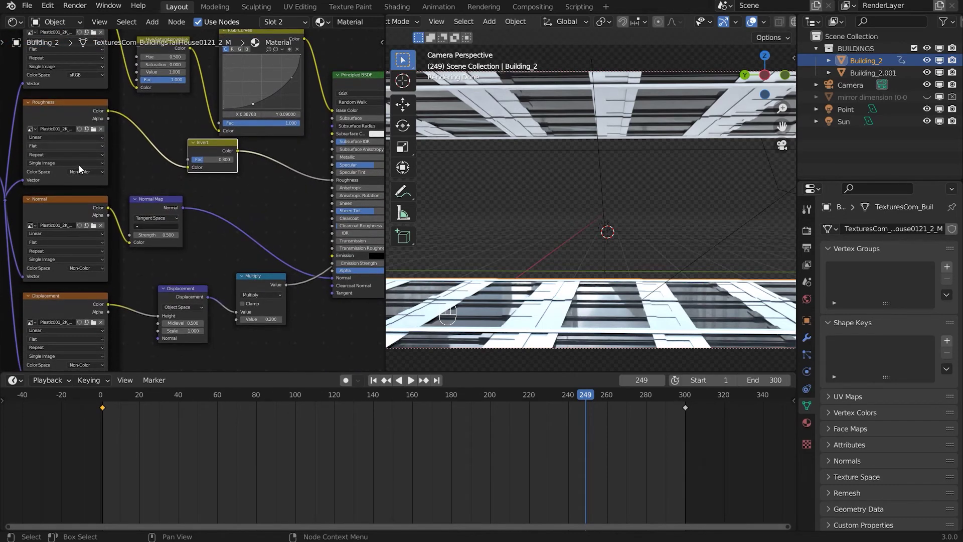
scroll(201, 241, "down", 1)
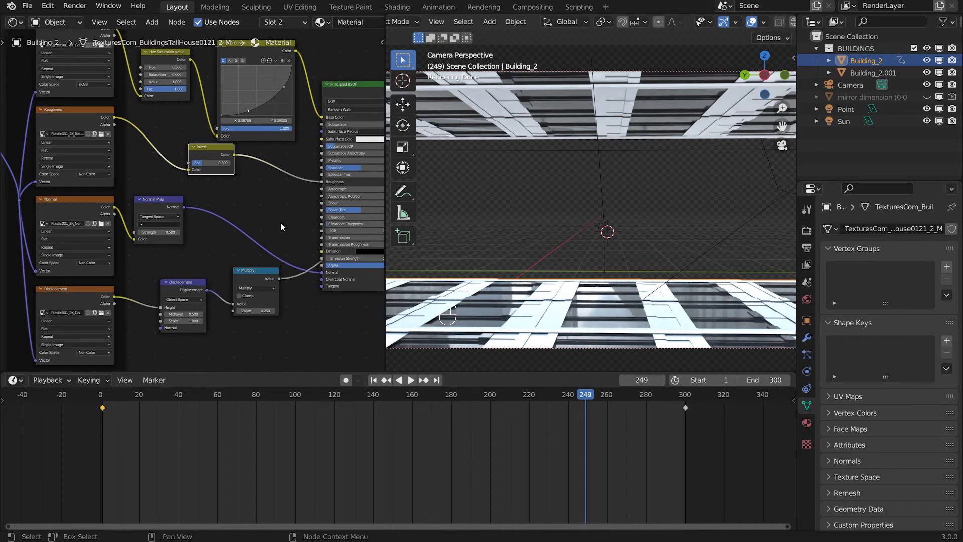
scroll(267, 158, "down", 2)
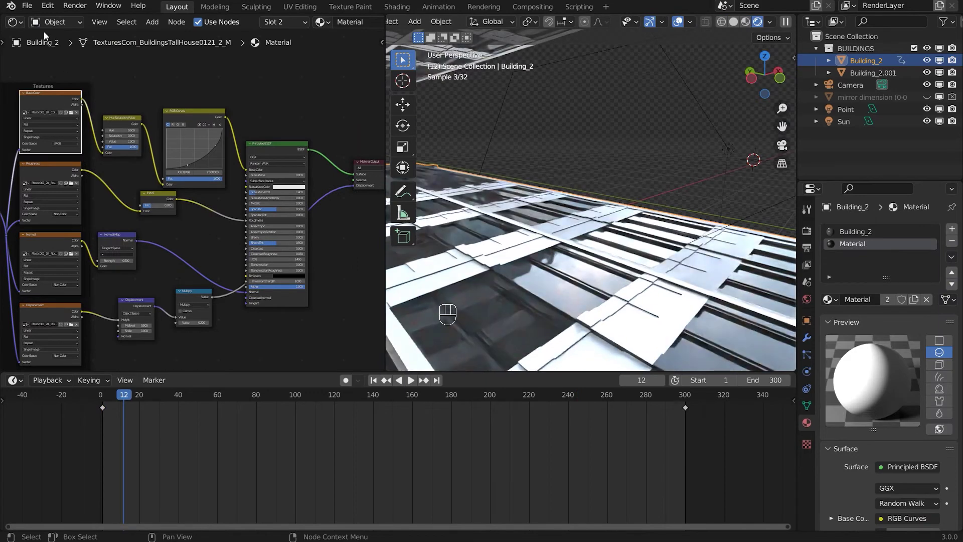
left_click(47, 22)
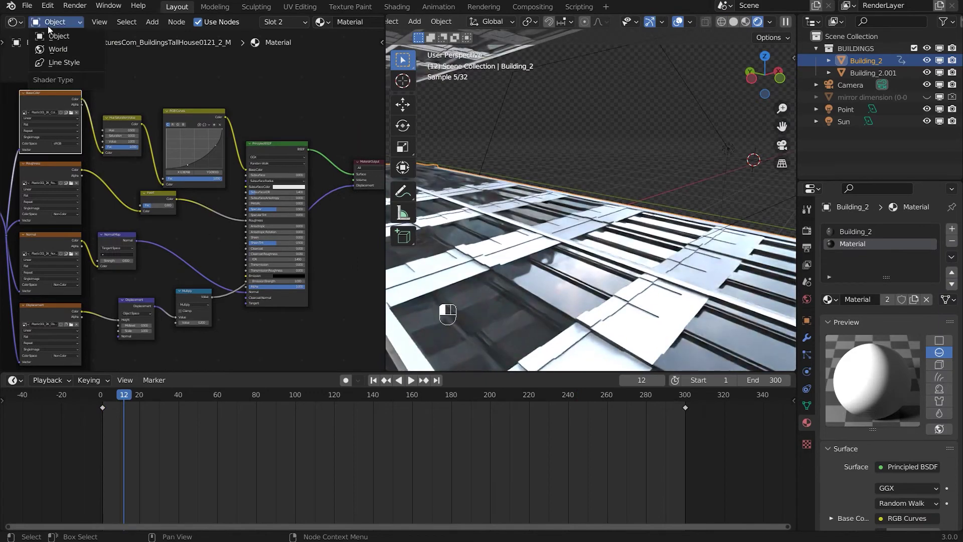
mouse_move(32, 26)
key("Escape")
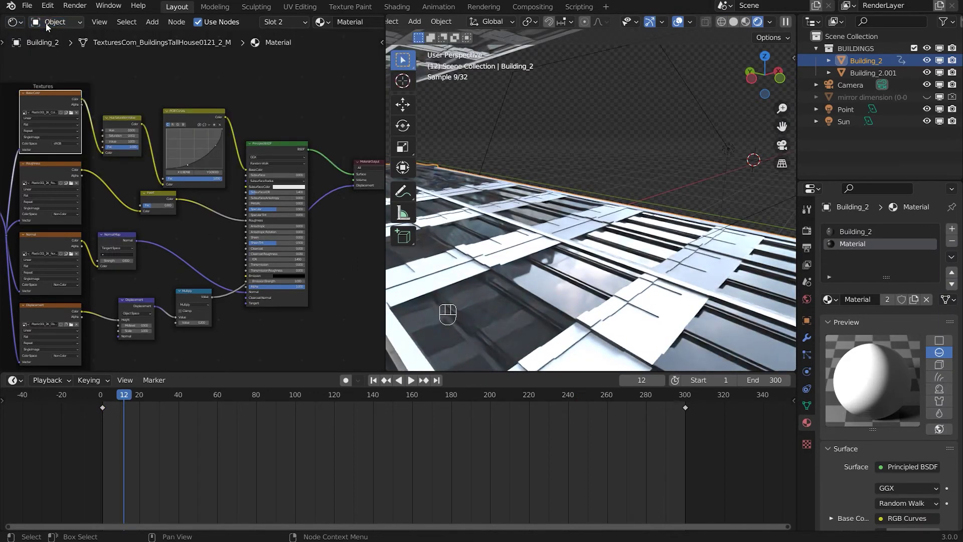
left_click(326, 97)
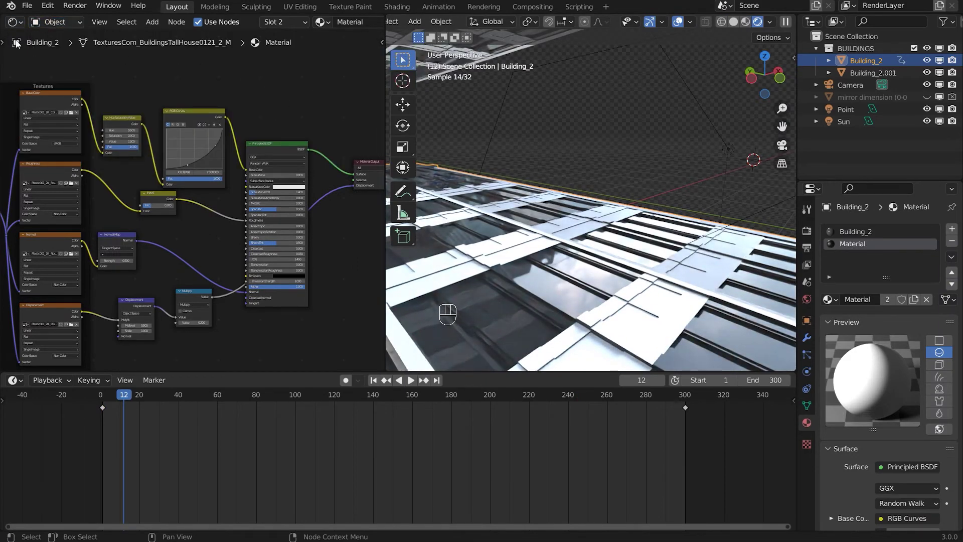
Switch the Shader Editor to the World shader and inspect the Mapping node and the canary_wharf_2k.exr environment texture.
left_click(50, 23)
left_click(53, 45)
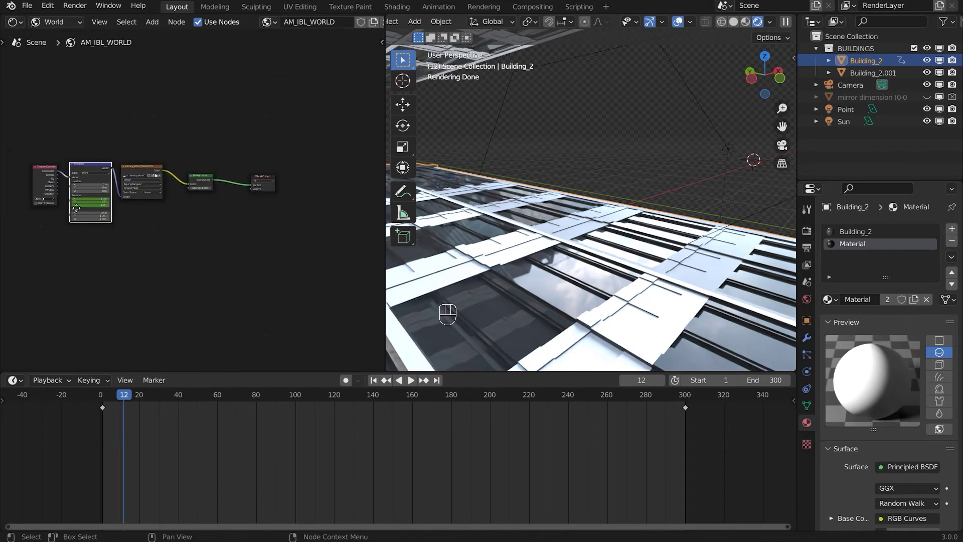
scroll(76, 208, "up", 6)
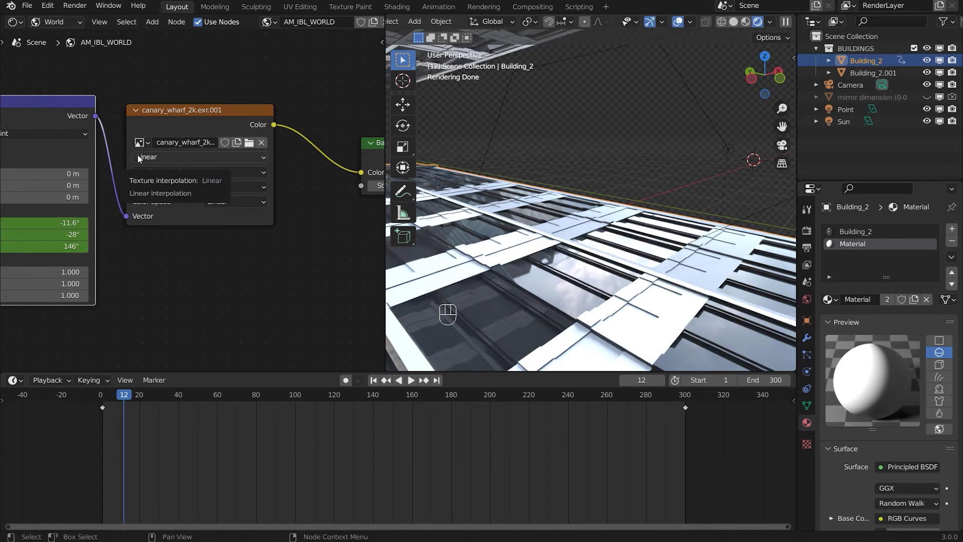
left_click_drag(98, 252, 179, 234)
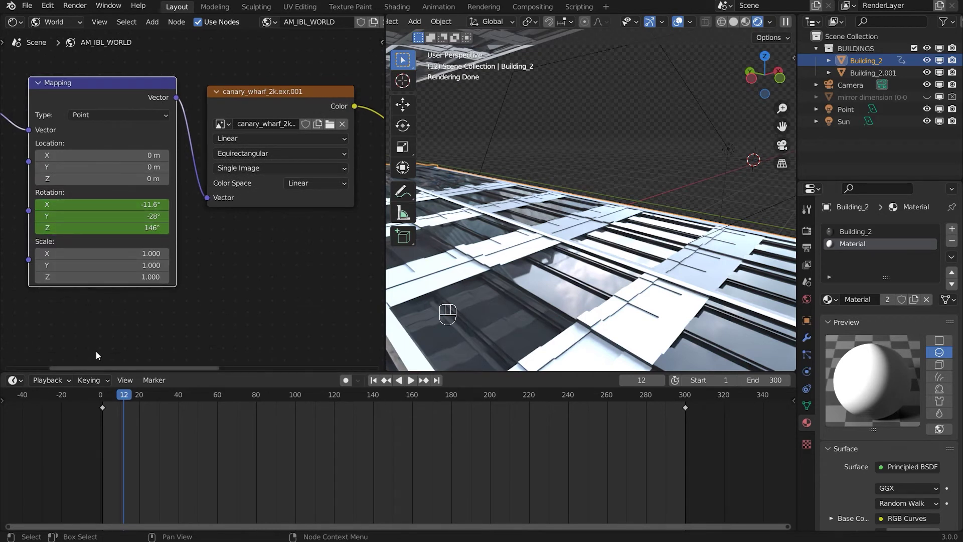
Scrub through the animation to check the environment's keyframed rotation on the building, return to frame 1, and look through the camera.
left_click_drag(107, 394, 532, 389)
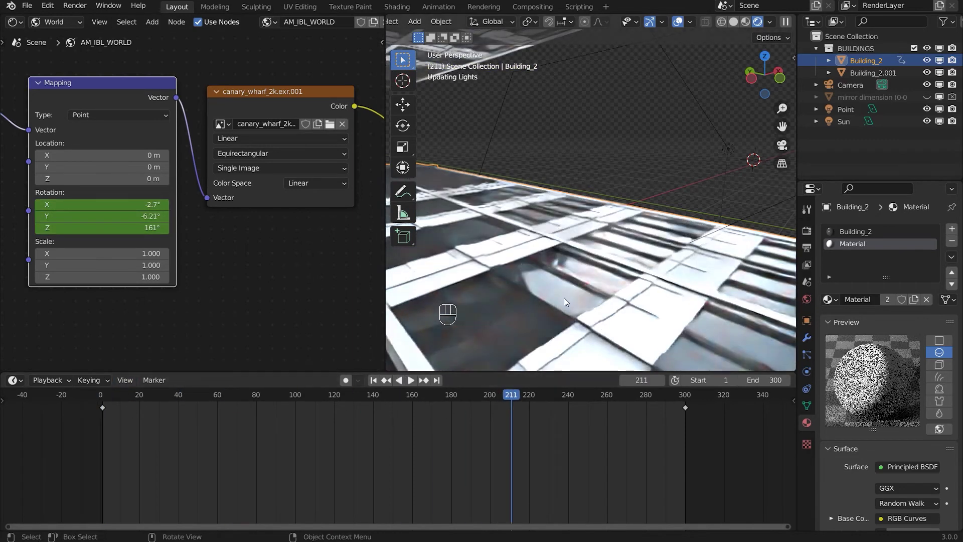
left_click(385, 382)
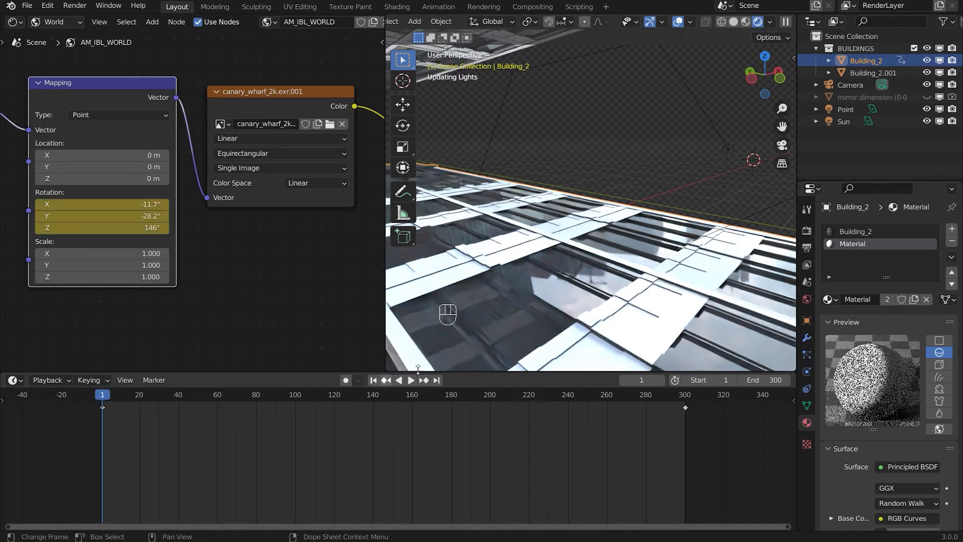
key("KP_0")
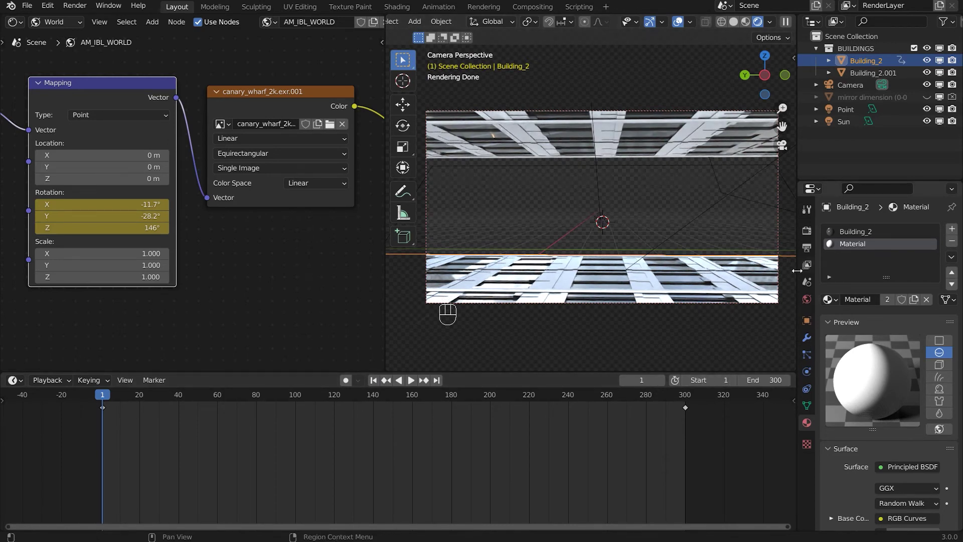
Turn off the transparent film in the Cycles render settings so the environment shows behind the buildings.
left_click(806, 231)
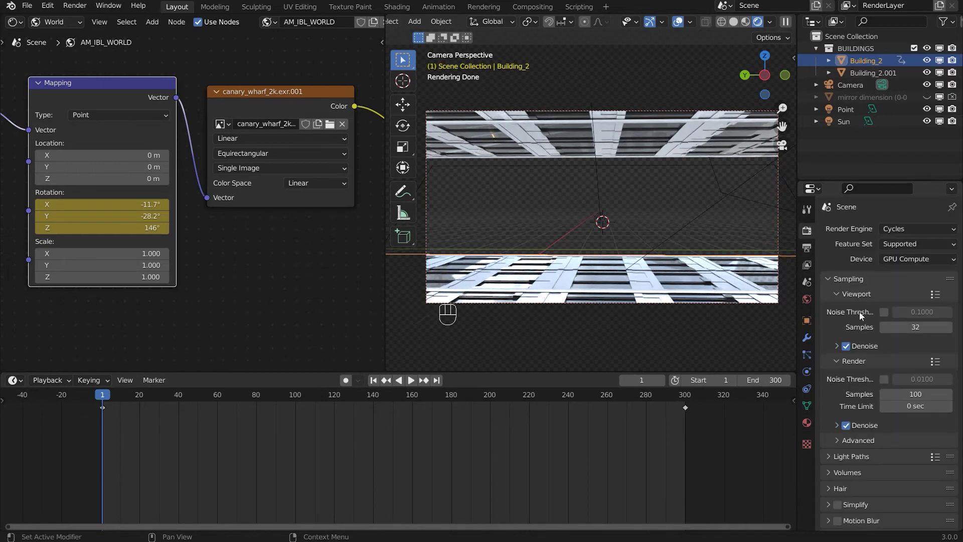
scroll(835, 363, "down", 15)
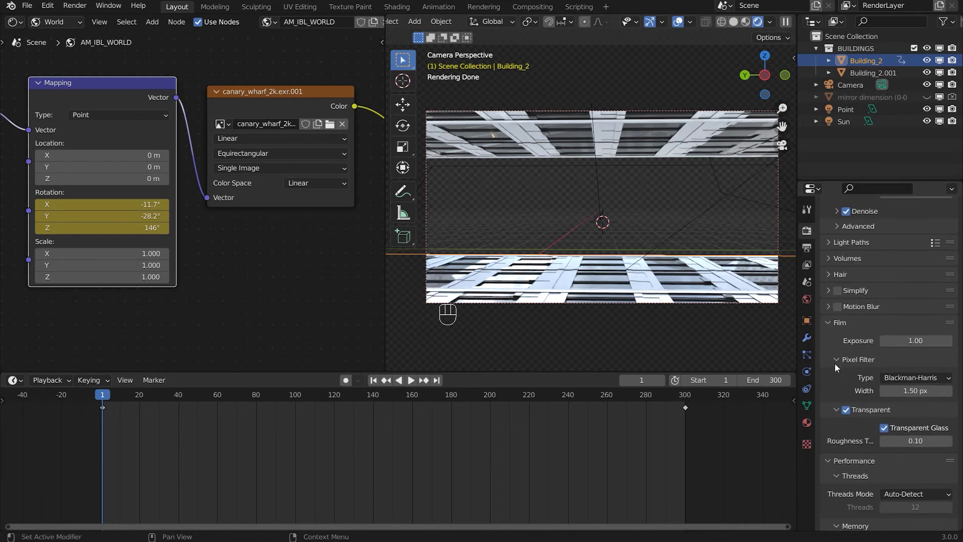
scroll(834, 363, "up", 10)
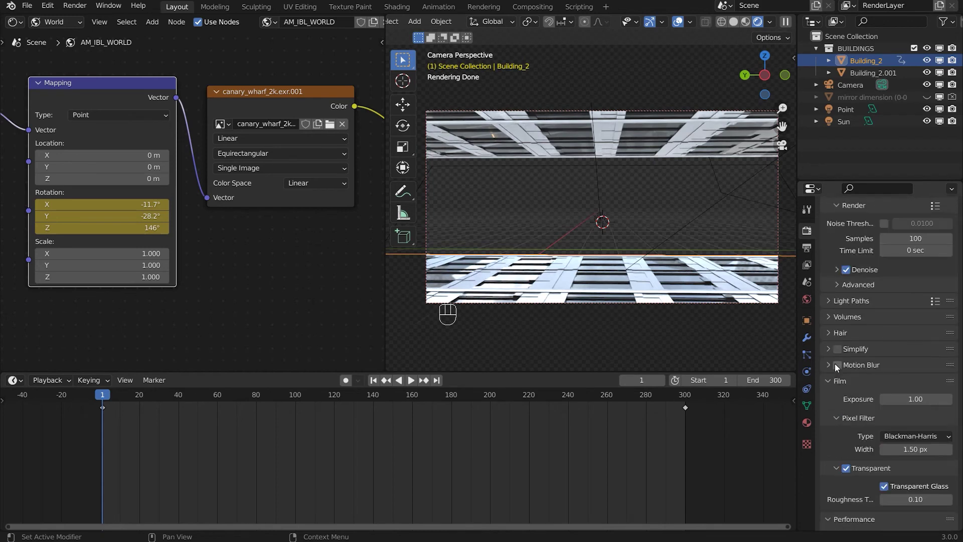
left_click(847, 468)
left_click(837, 468)
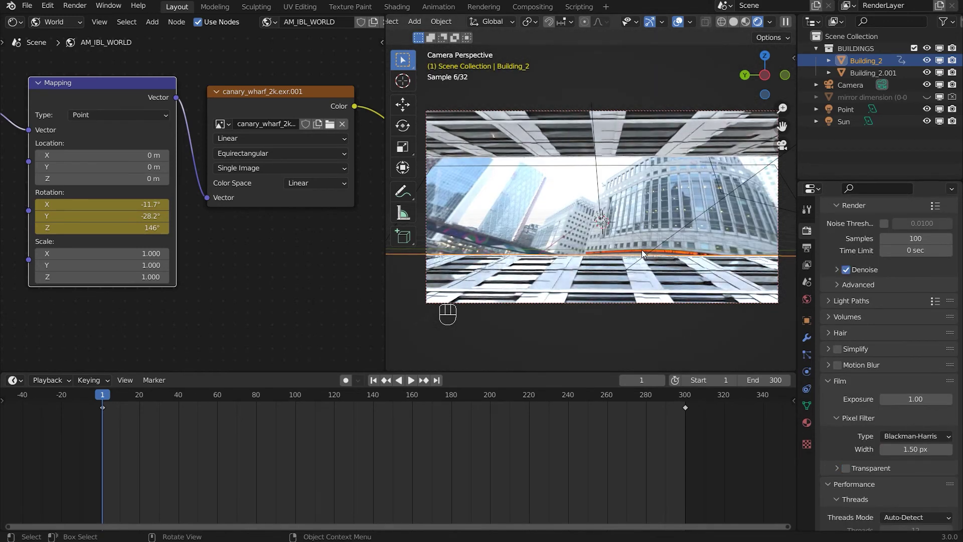
Scrub the timeline through the camera view to inspect the environment's movement between the buildings, and return to frame 0.
scroll(662, 254, "up", 2)
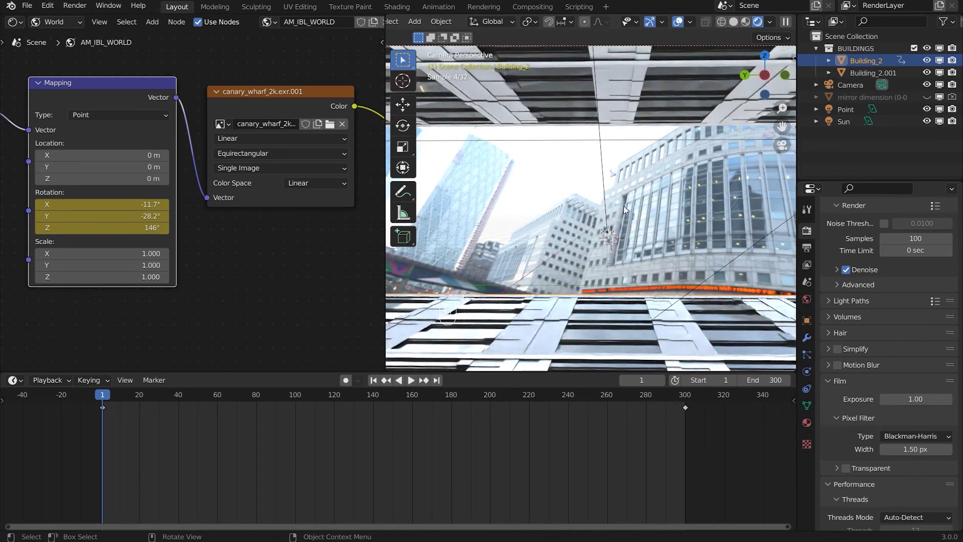
left_click_drag(111, 411, 422, 385)
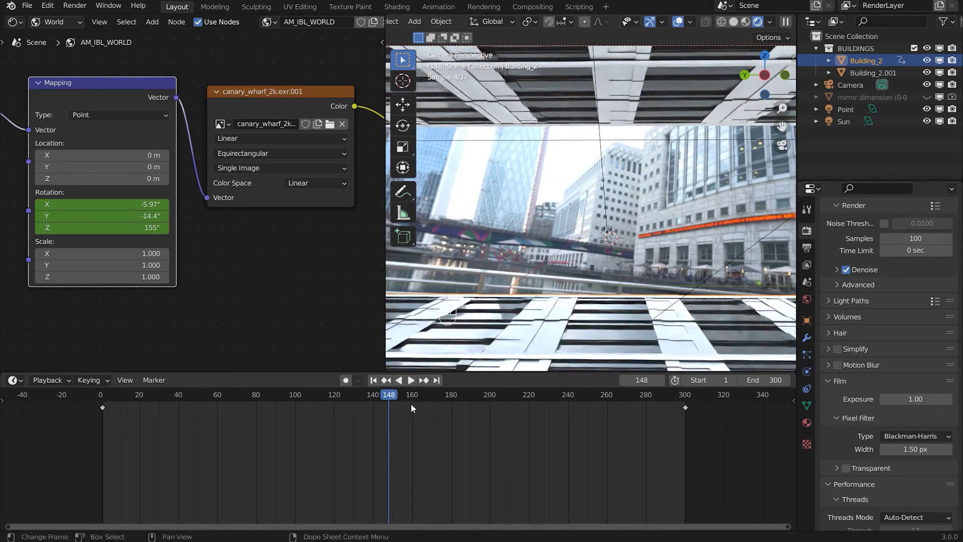
left_click_drag(607, 397, 634, 396)
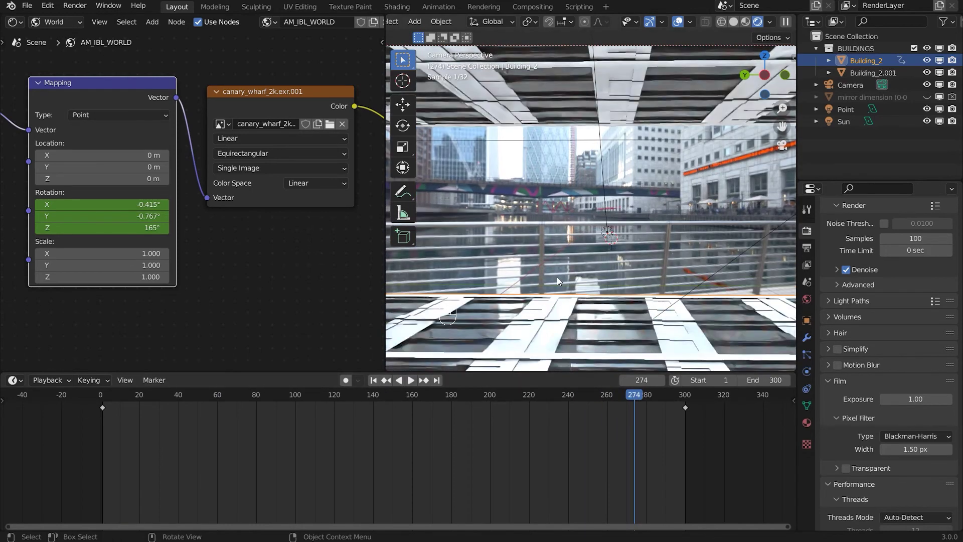
scroll(557, 276, "down", 2)
scroll(615, 270, "down", 2)
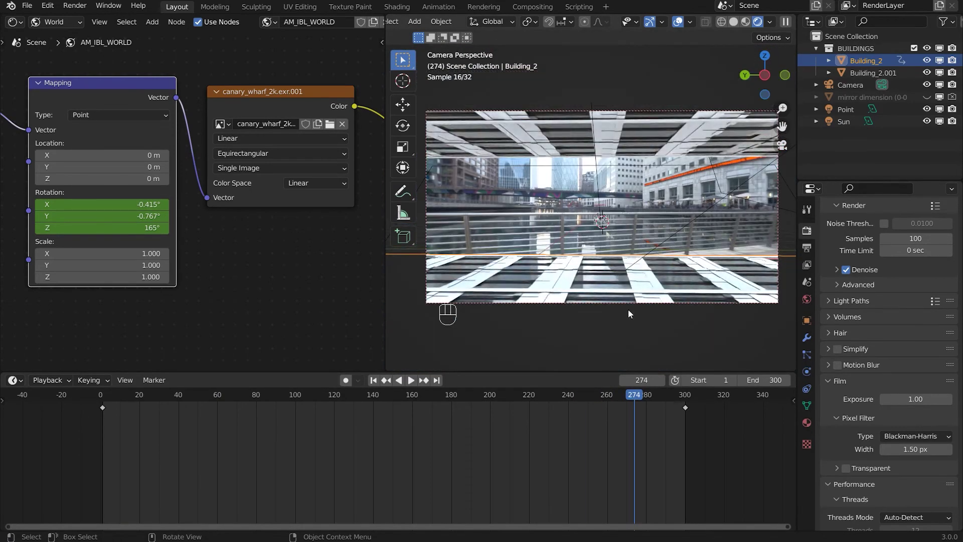
left_click_drag(525, 398, 100, 403)
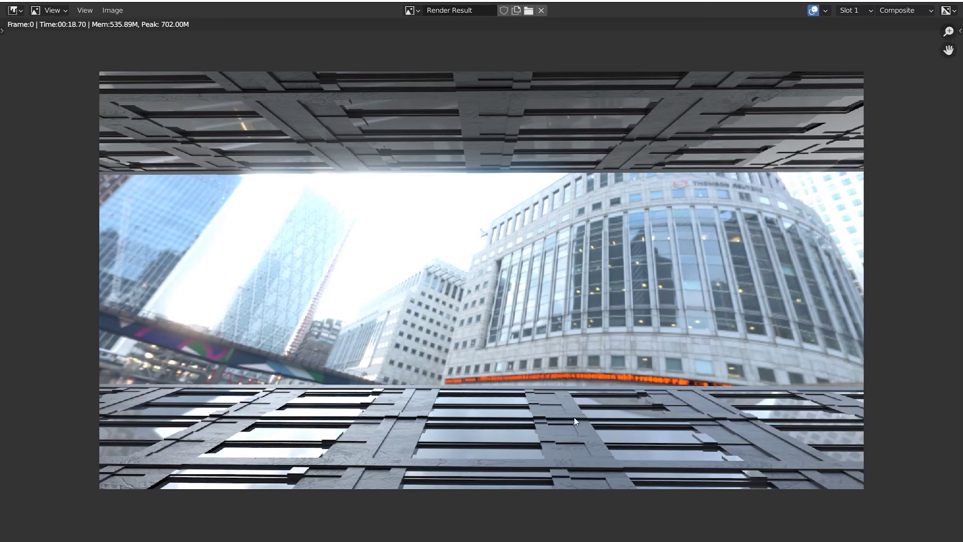
Inspect the rendered image up close, checking the lower building's surface detail and window reflections against the city background.
scroll(414, 408, "up", 5)
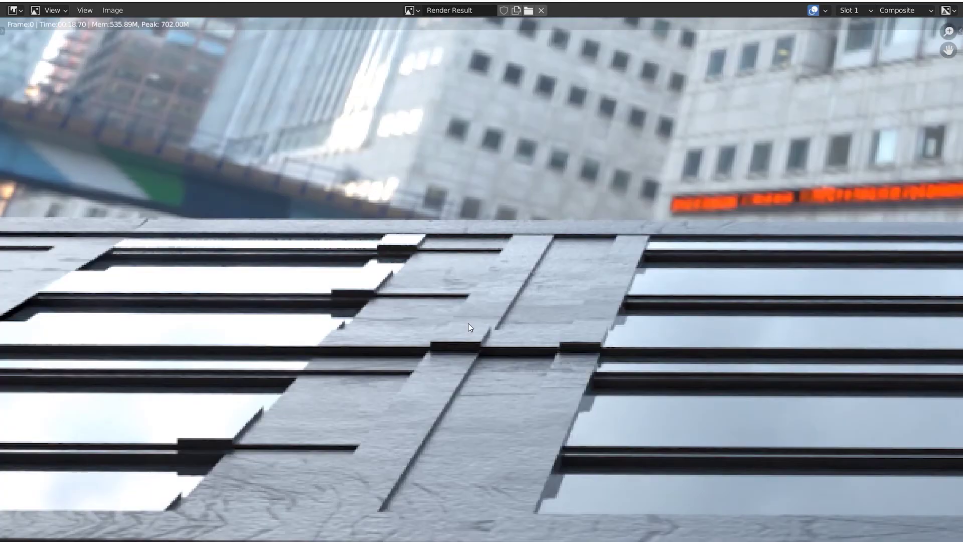
scroll(453, 356, "right", 5)
scroll(624, 346, "down", 3)
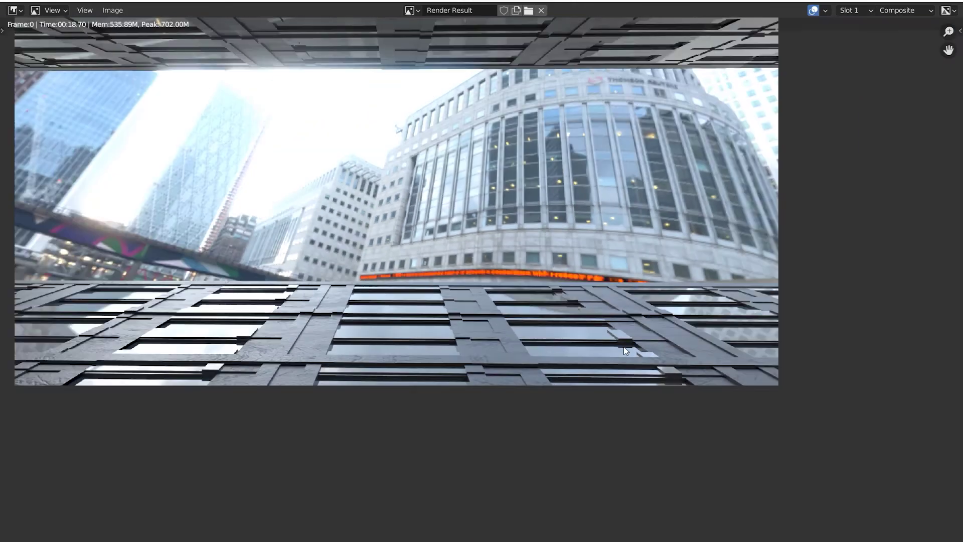
left_click_drag(624, 347, 635, 423)
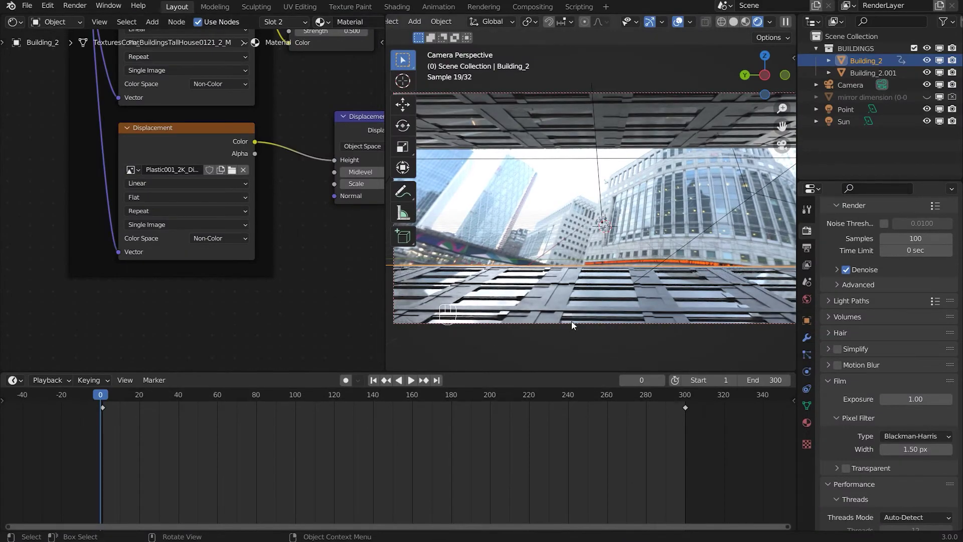
Select the Building_2 material slot and examine its Principled BSDF settings and B2_NRM.jpg normal texture.
left_click(802, 422)
scroll(866, 300, "up", 8)
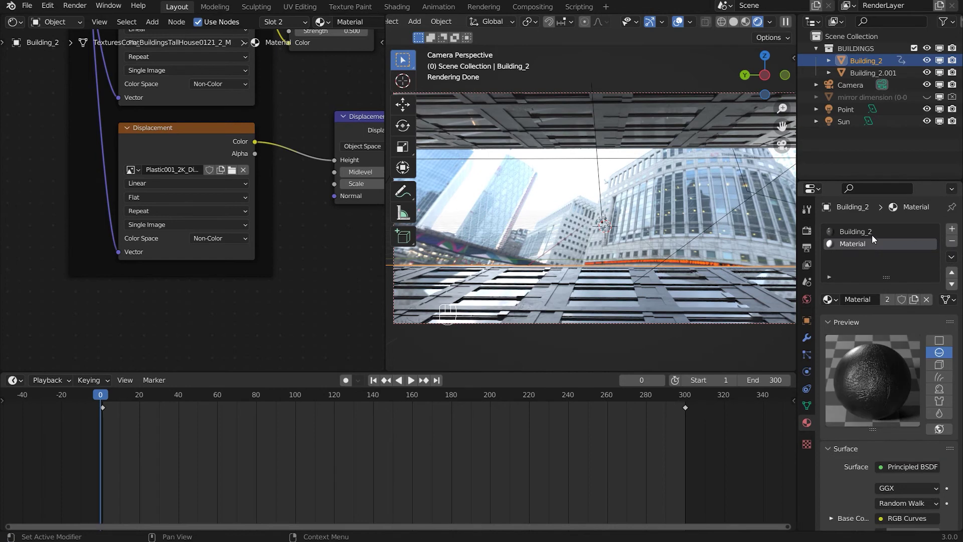
left_click(871, 232)
scroll(186, 255, "up", 5)
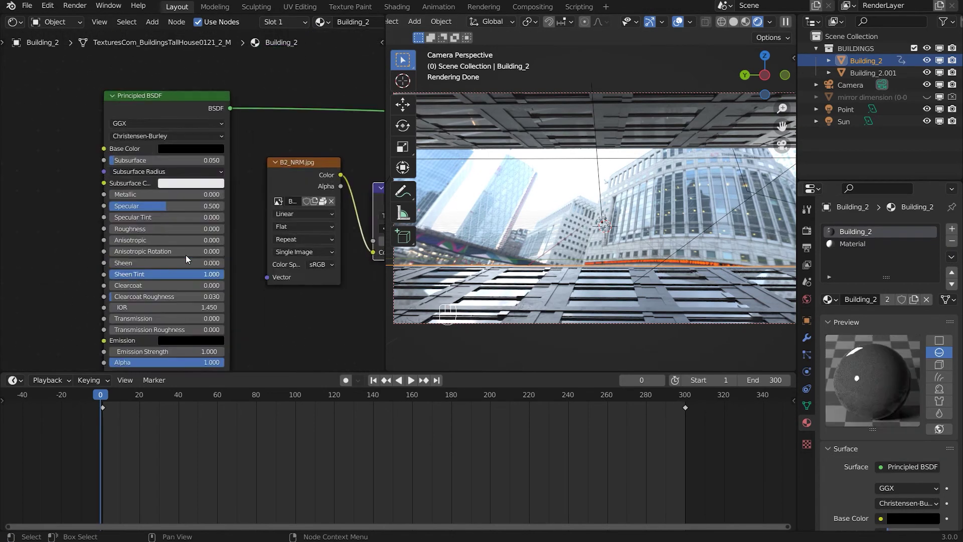
left_click_drag(185, 261, 208, 230)
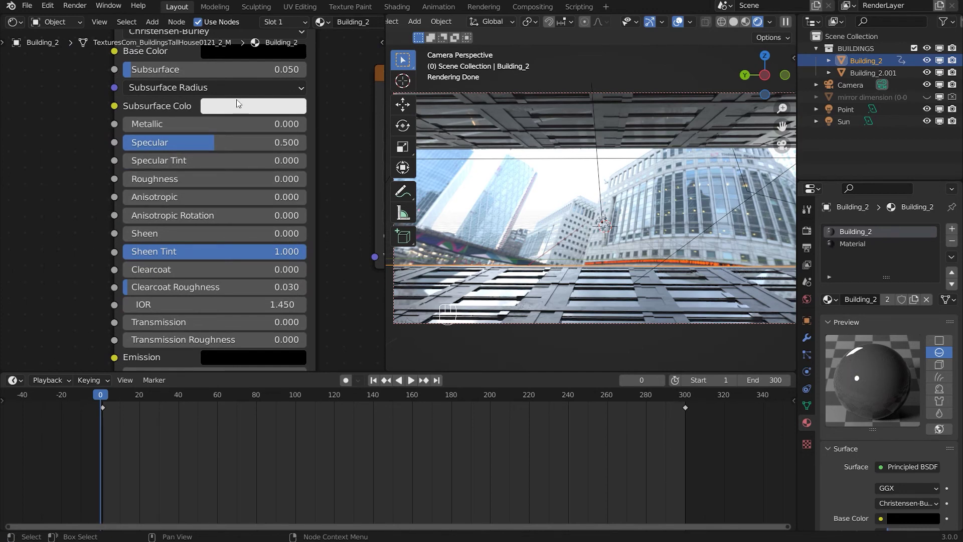
left_click_drag(239, 104, 182, 158)
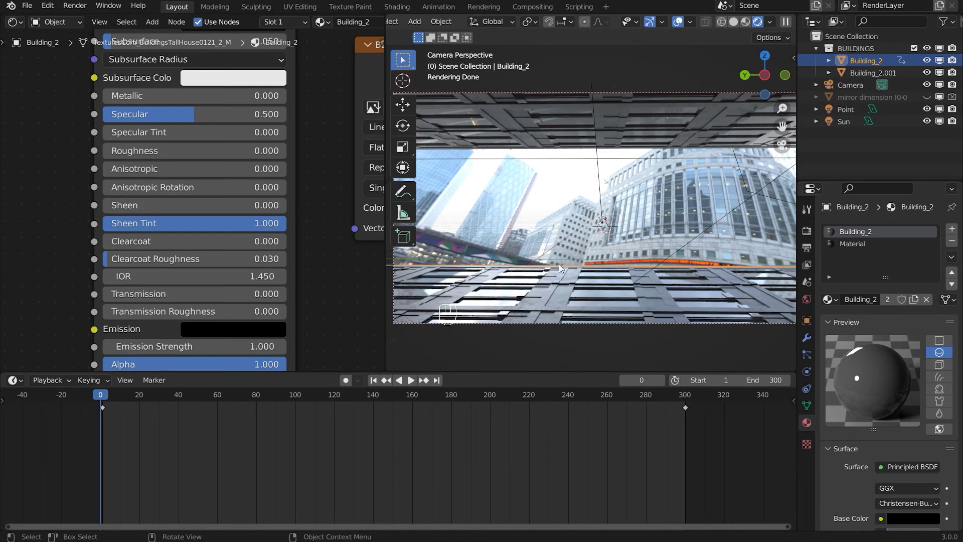
Select a frame face on the lower building in Edit Mode and assign the Building_2 material to it.
scroll(607, 258, "up", 2)
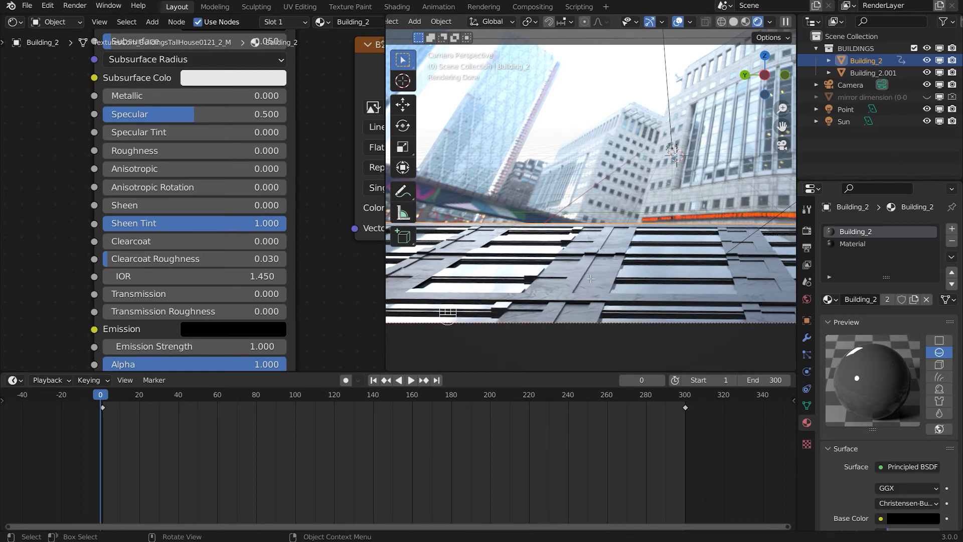
key("Tab")
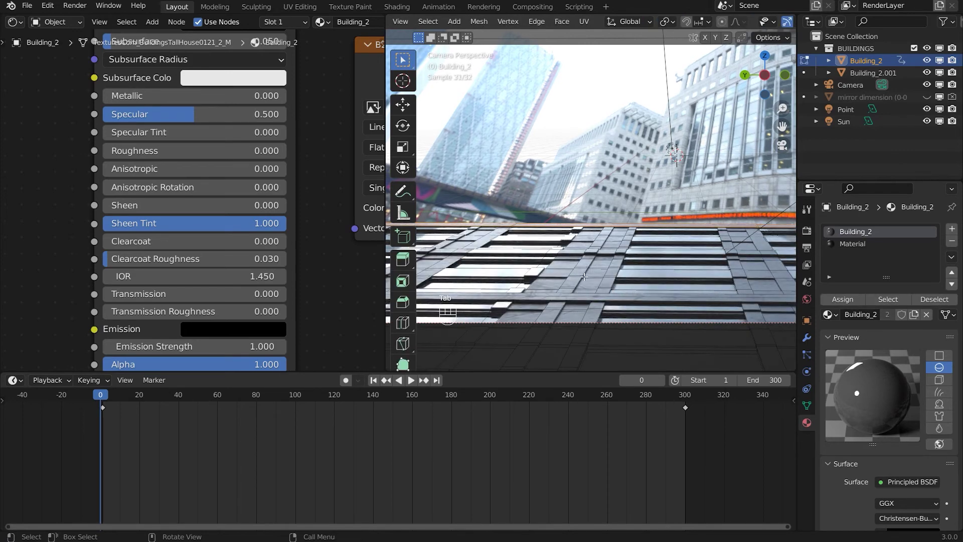
left_click(586, 276, "shift")
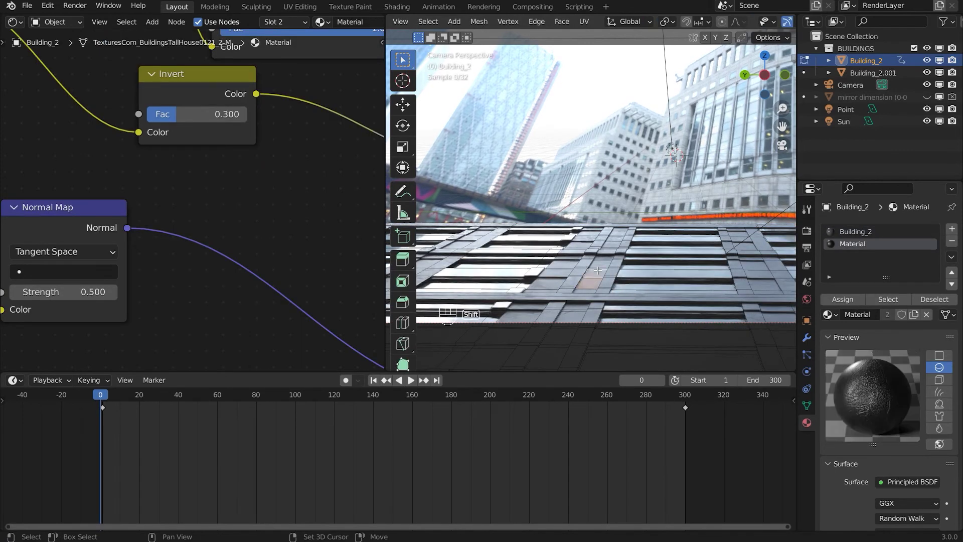
left_click(841, 299)
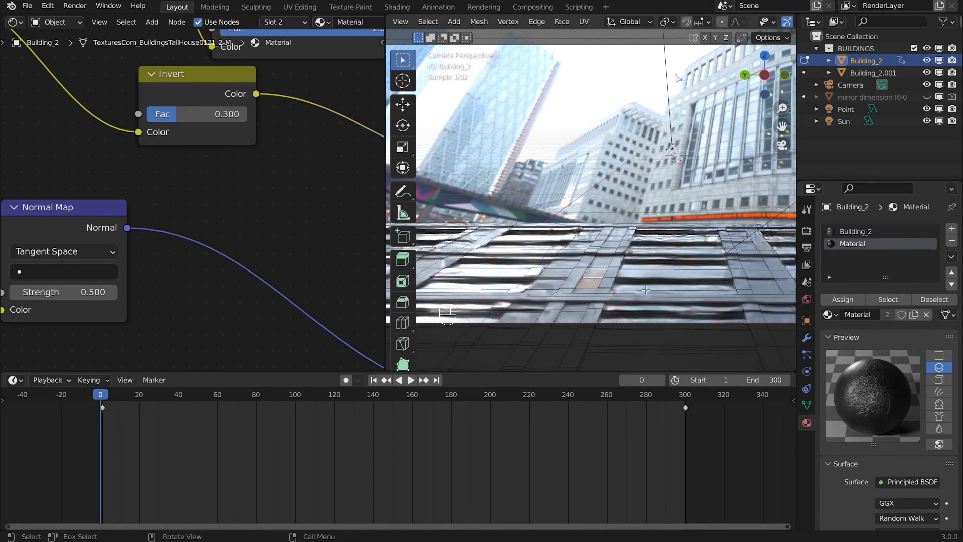
left_click(856, 231)
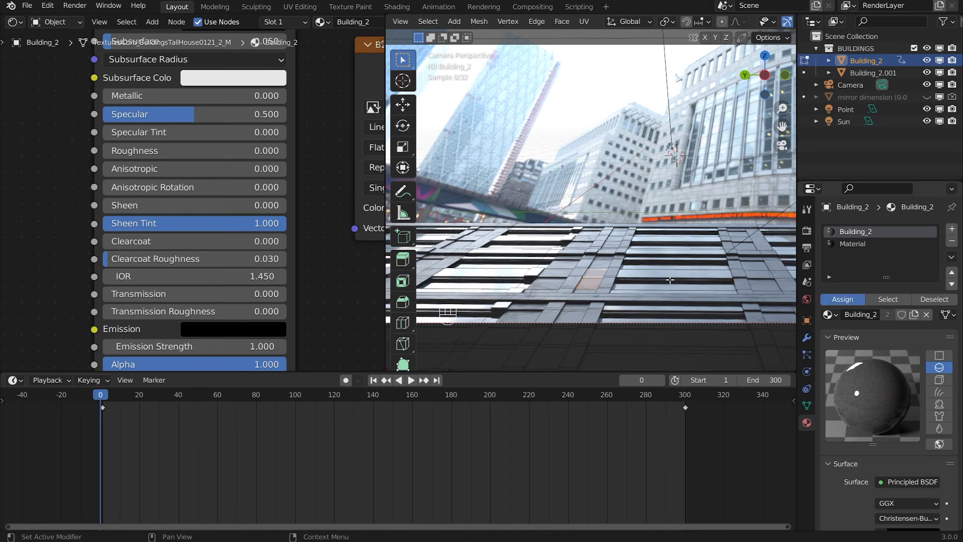
Reassign the Material slot to the same frame face of the lower building and return to Object Mode.
left_click(602, 289)
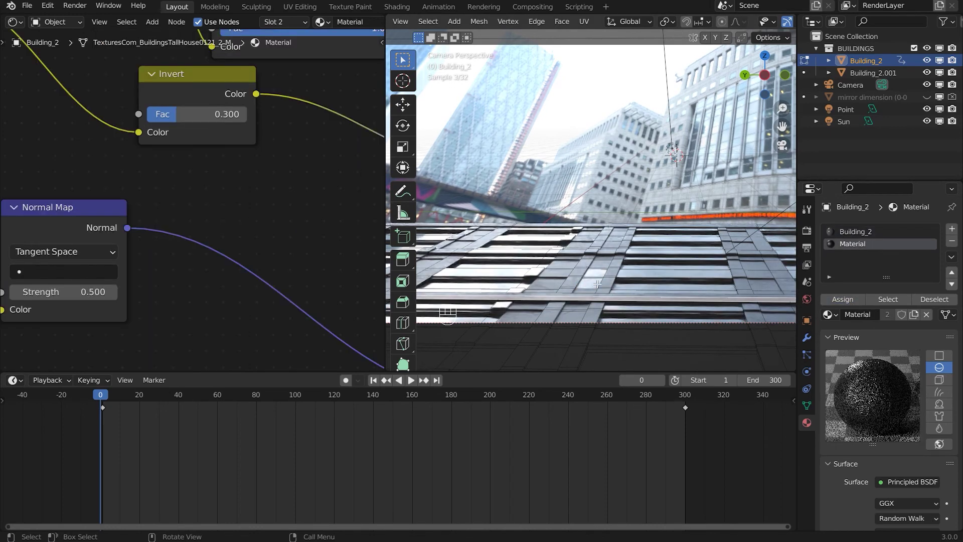
left_click(599, 277)
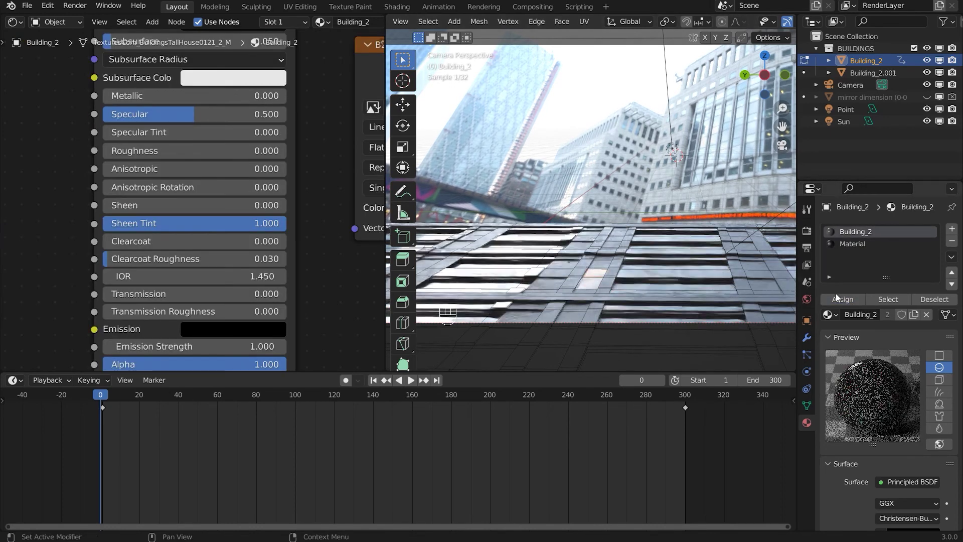
left_click(853, 244)
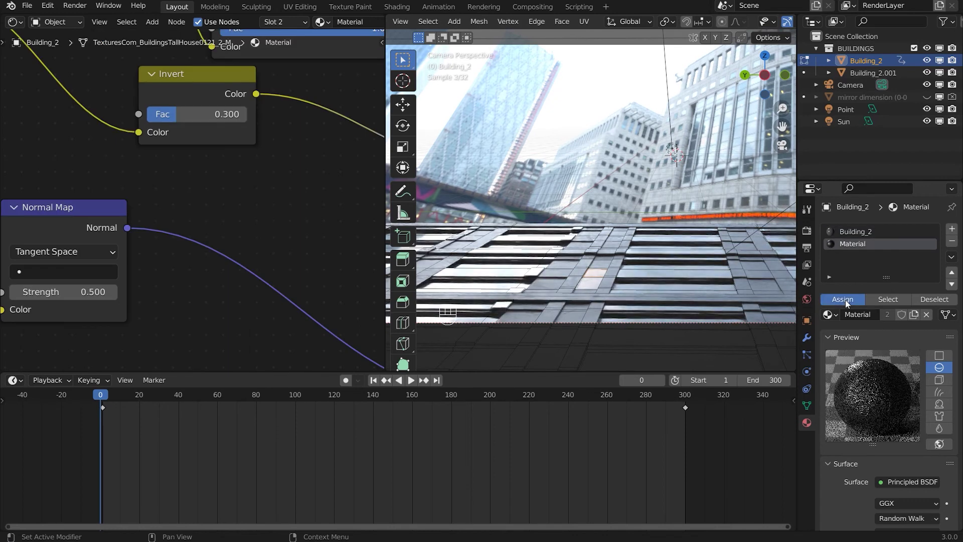
left_click_drag(611, 273, 683, 260)
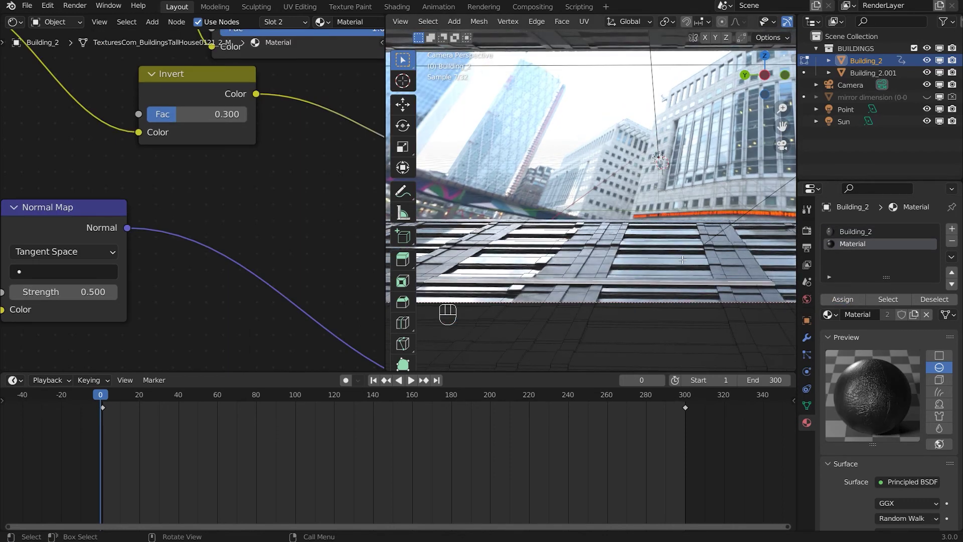
key("Tab")
Turn on transparent film in the Cycles render settings and widen the 3D viewport over the shader editor area.
left_click_drag(683, 260, 583, 255)
left_click(807, 230)
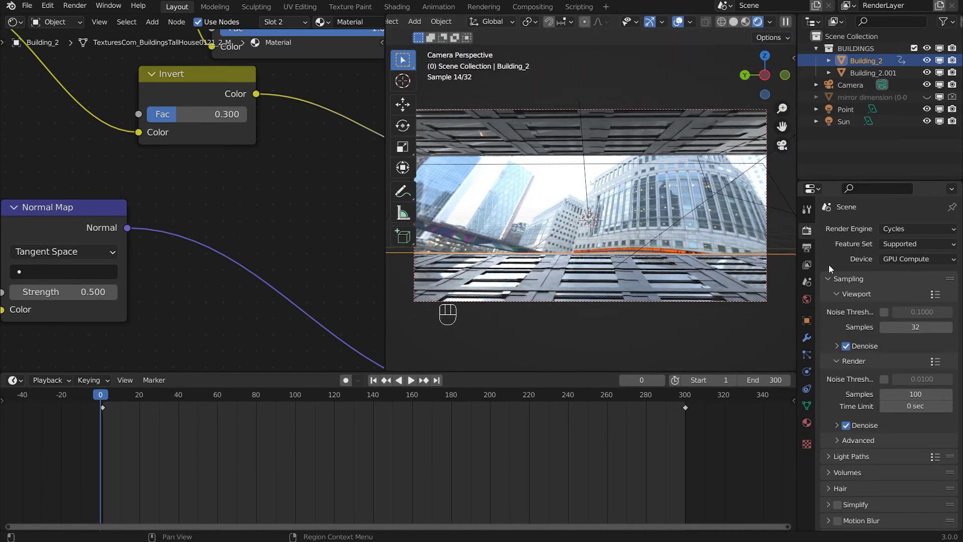
scroll(830, 269, "down", 12)
left_click(846, 351)
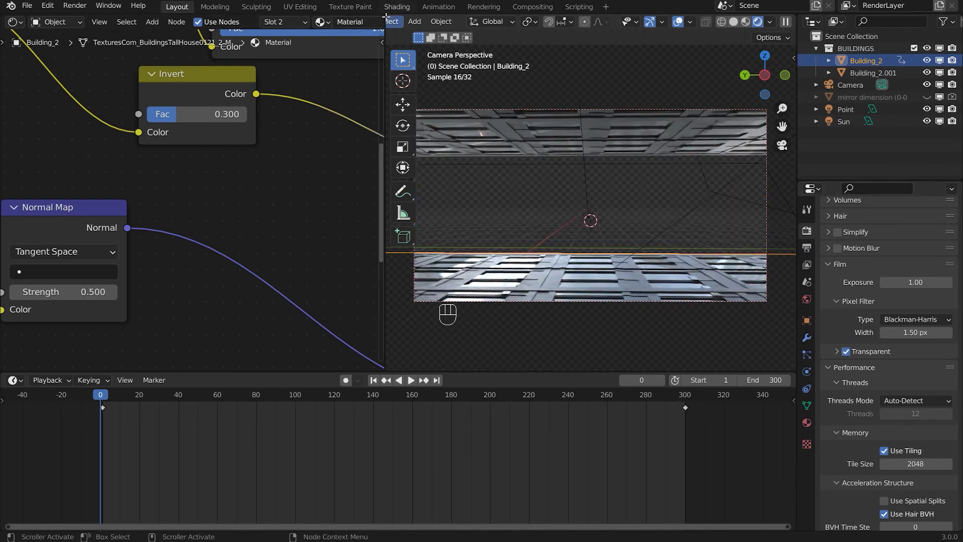
left_click_drag(386, 19, 141, 22)
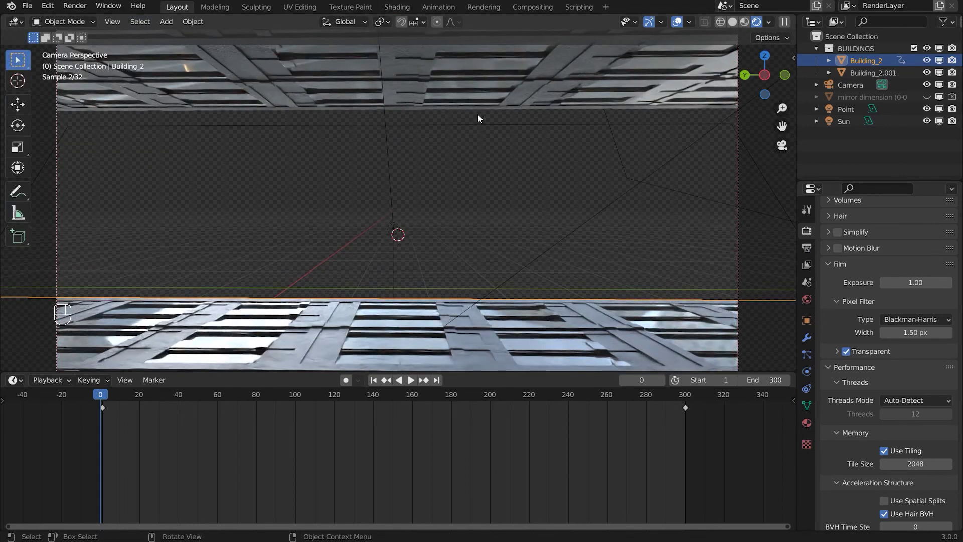
Examine the compositing node tree with its Fog Glow Glare node, and scrub the timeline to frame 125.
left_click_drag(505, 14, 541, 7)
left_click(541, 7)
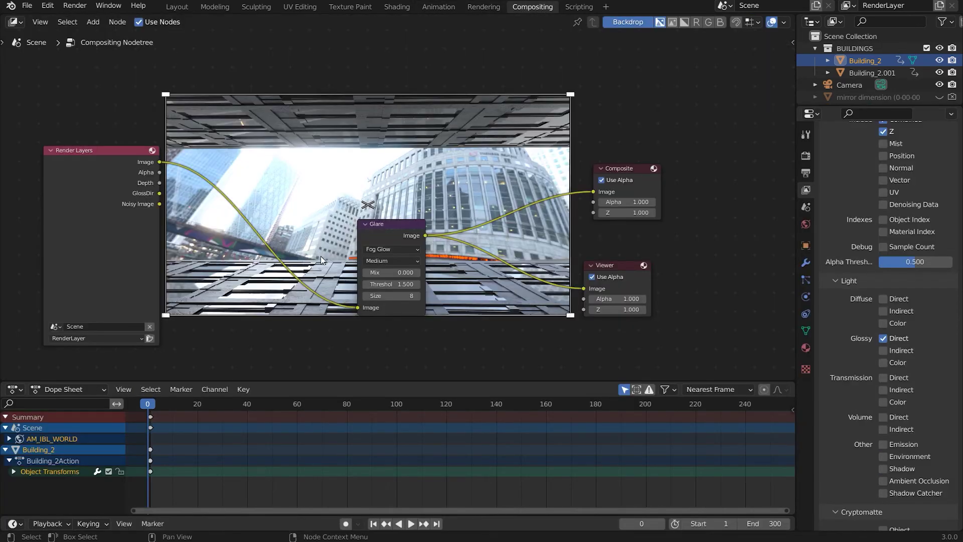
left_click_drag(325, 269, 343, 207)
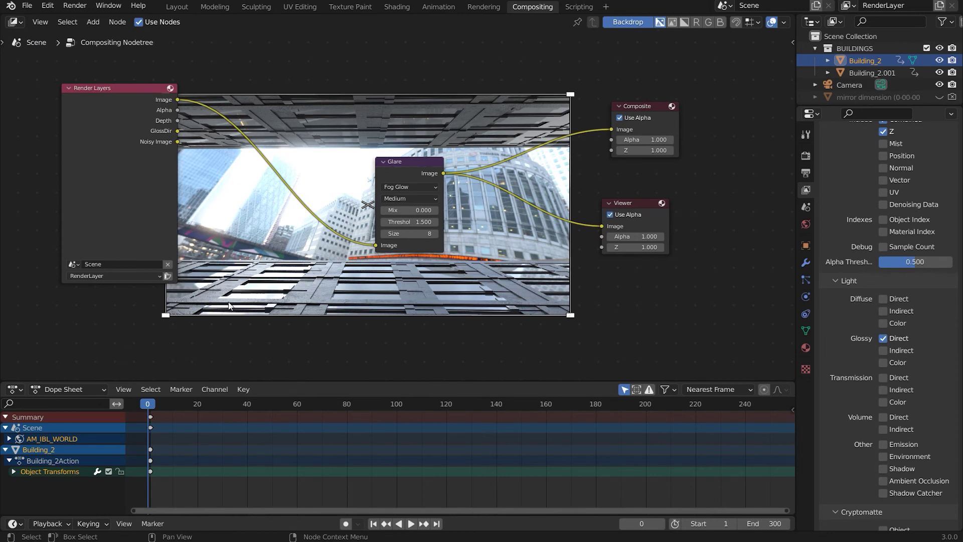
left_click_drag(147, 406, 458, 405)
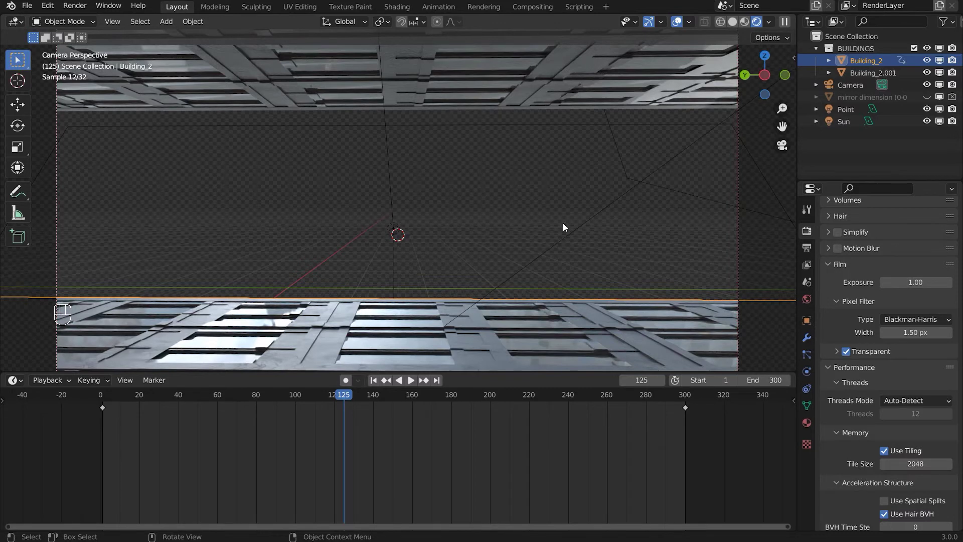
scroll(563, 222, "down", 1)
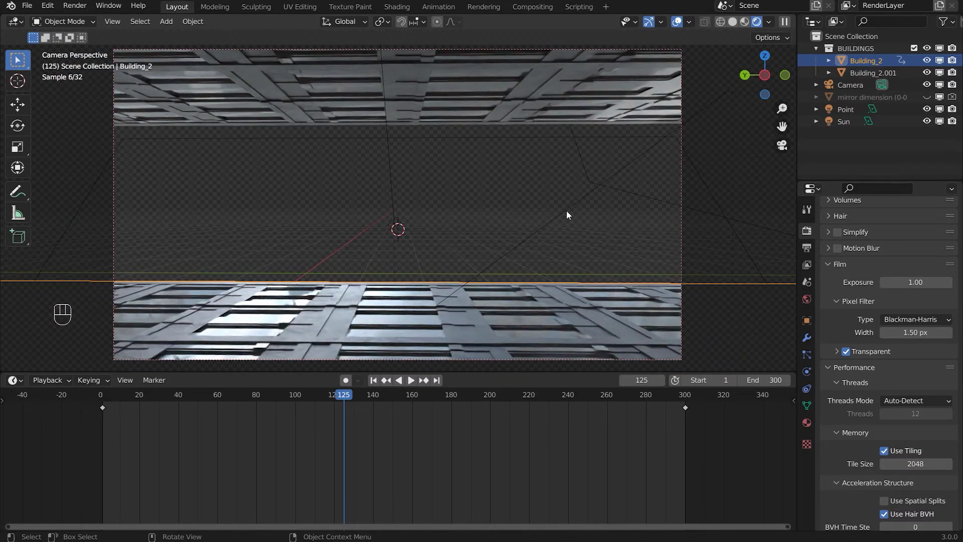
left_click(805, 231)
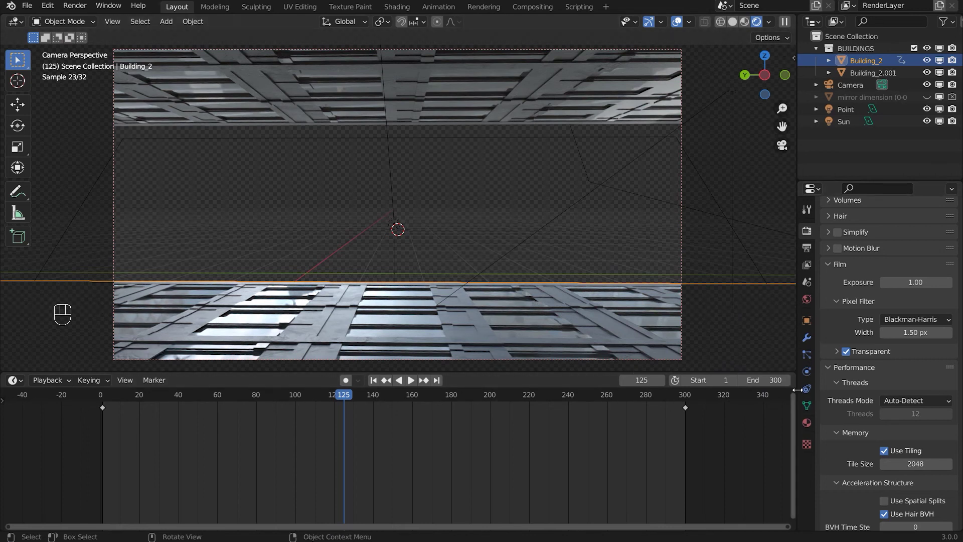
left_click(808, 419)
left_click(807, 406)
left_click(808, 322)
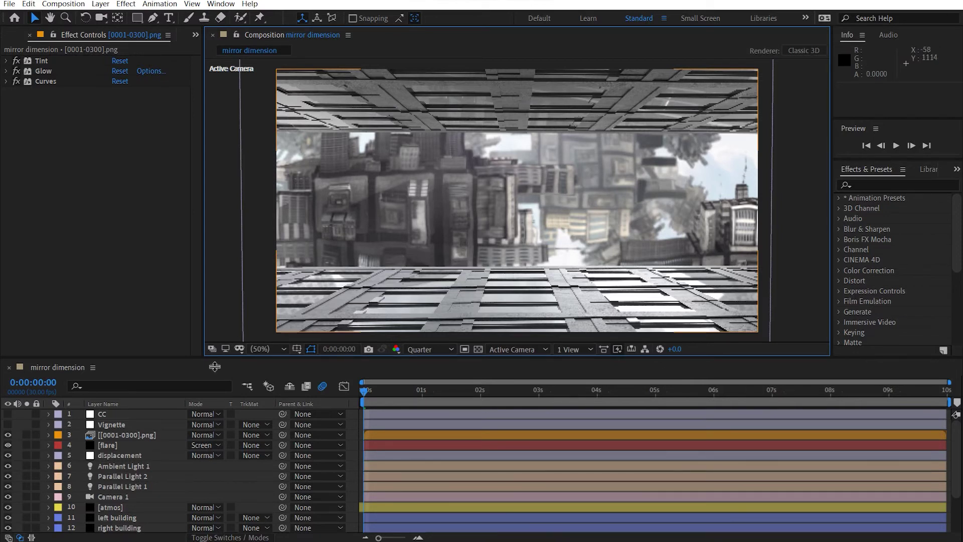
Switch to After Effects, solo the [0001-0300].png layer to scrub through the rendered buildings, and restore the full composite at frame 0.
left_click(154, 436)
left_click(26, 434)
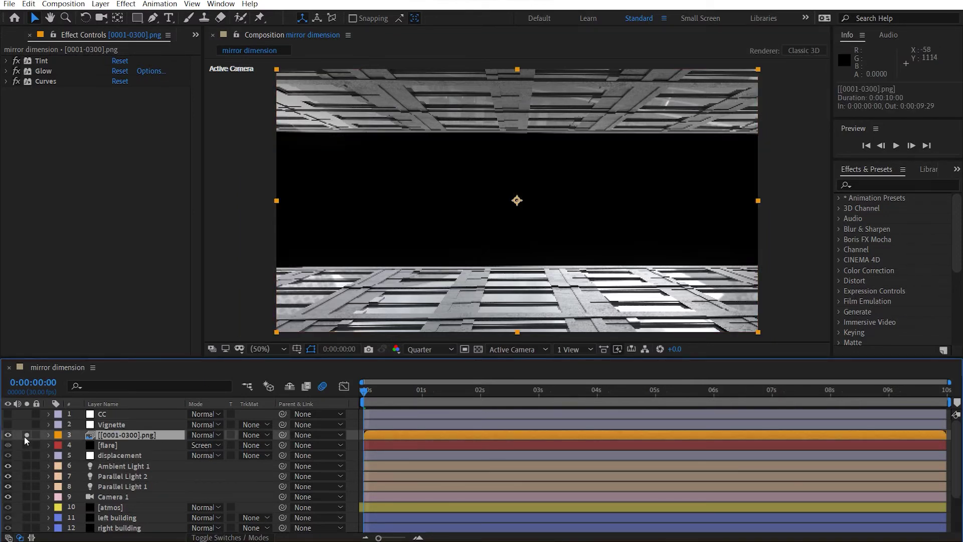
left_click(435, 396)
left_click(812, 401)
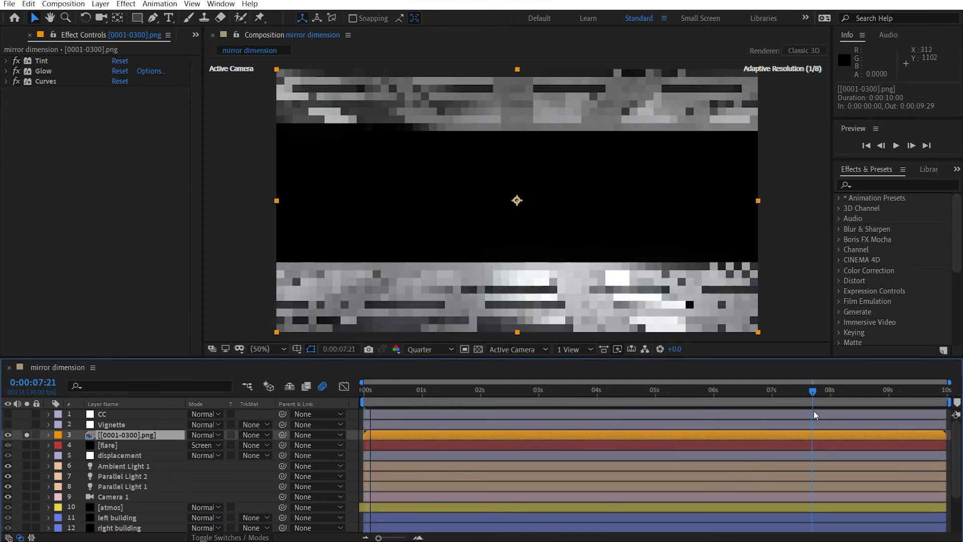
left_click_drag(648, 396, 149, 402)
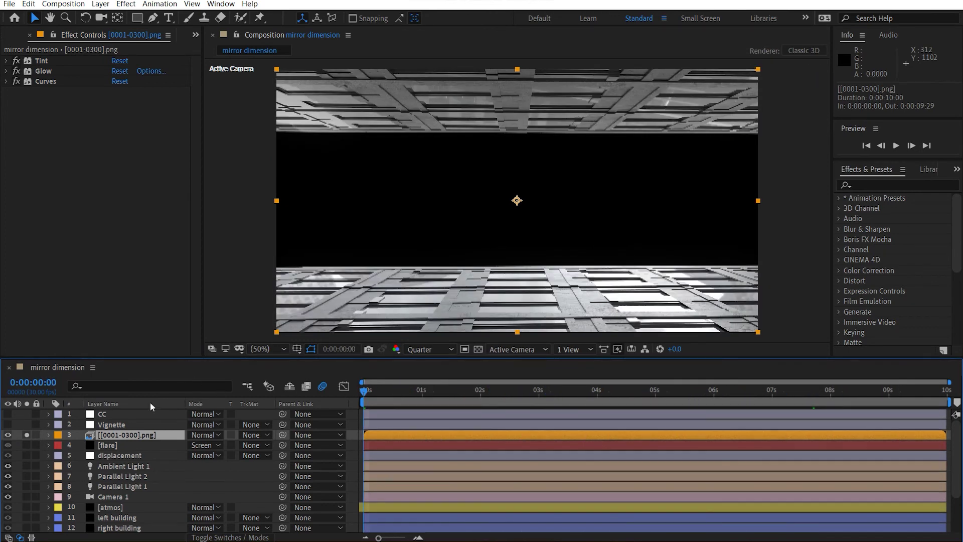
left_click(26, 434)
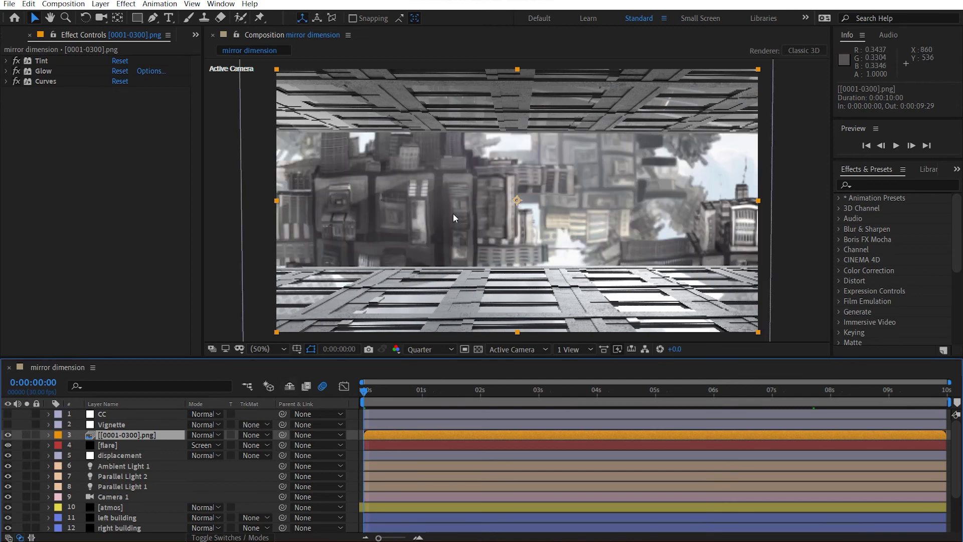
Make the Vignette and CC adjustment layers visible and deselect the layers to view the graded composition.
left_click(111, 424)
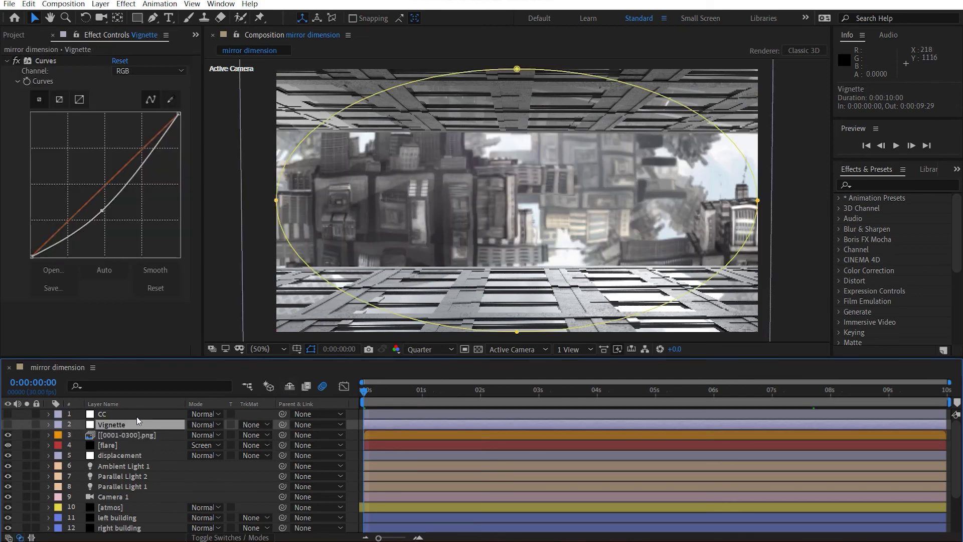
left_click(7, 425)
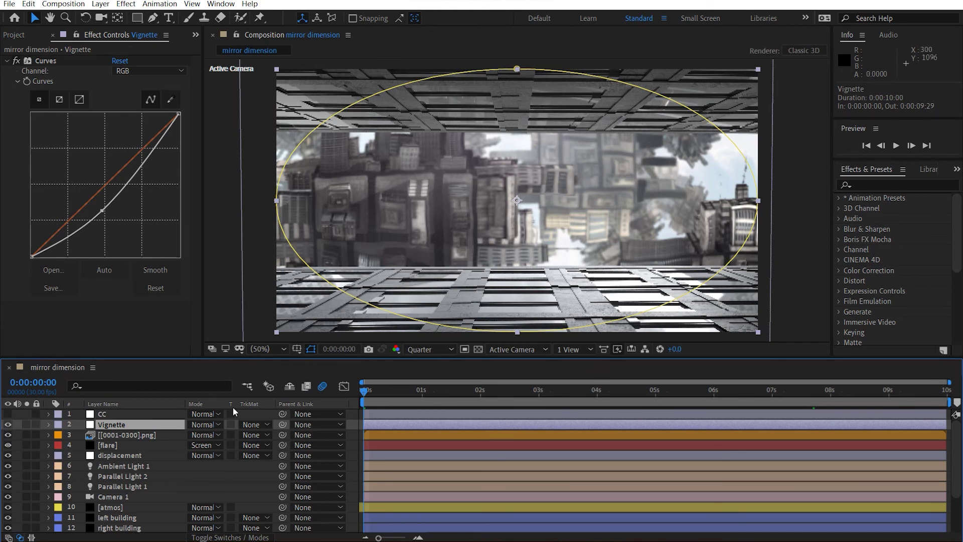
left_click(7, 414)
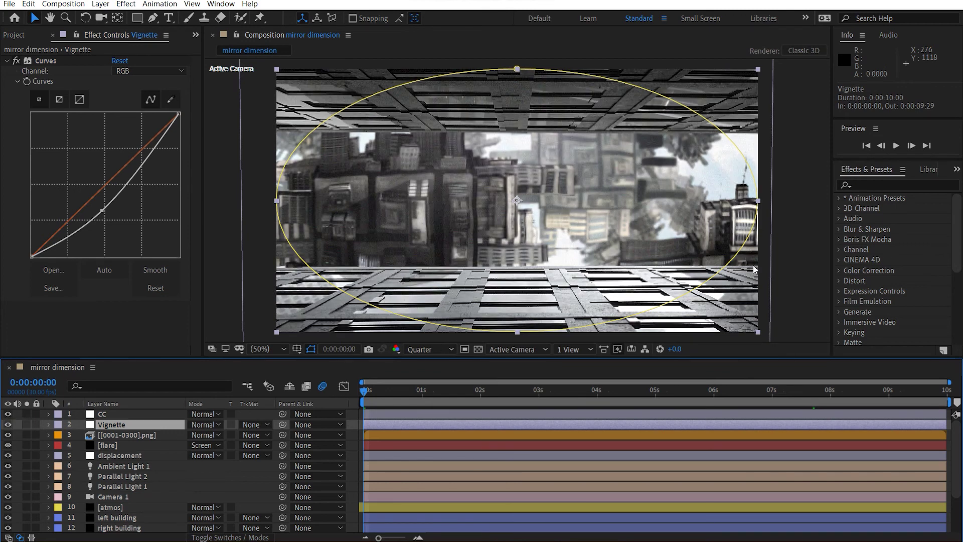
left_click(811, 191)
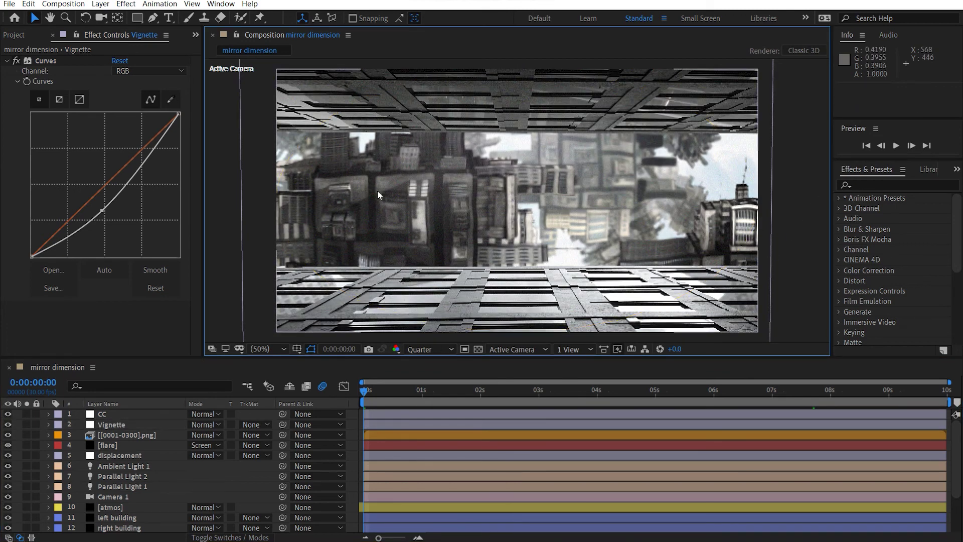
Examine the CC layer's effects, expanding Curves to view the colour correction, and deselect the layer.
left_click(104, 415)
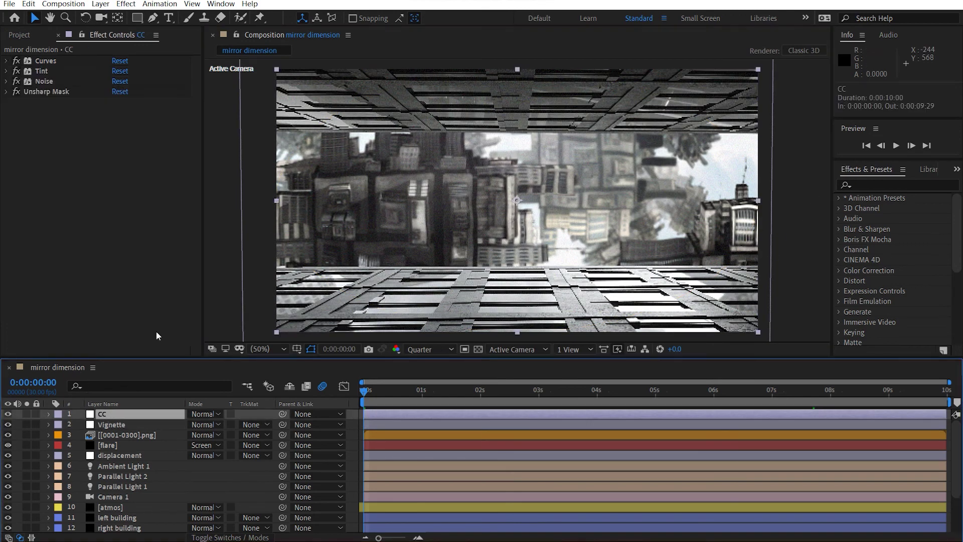
left_click(6, 62)
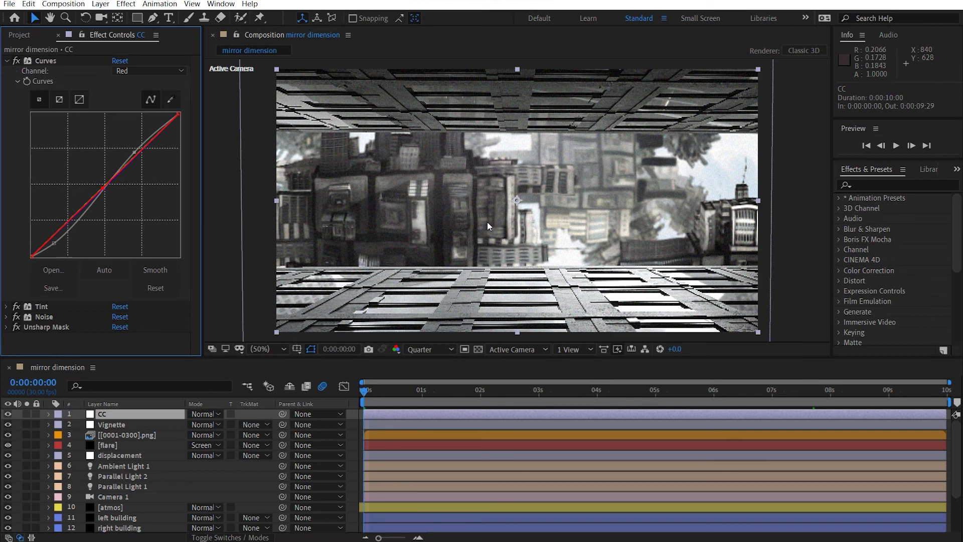
left_click(789, 168)
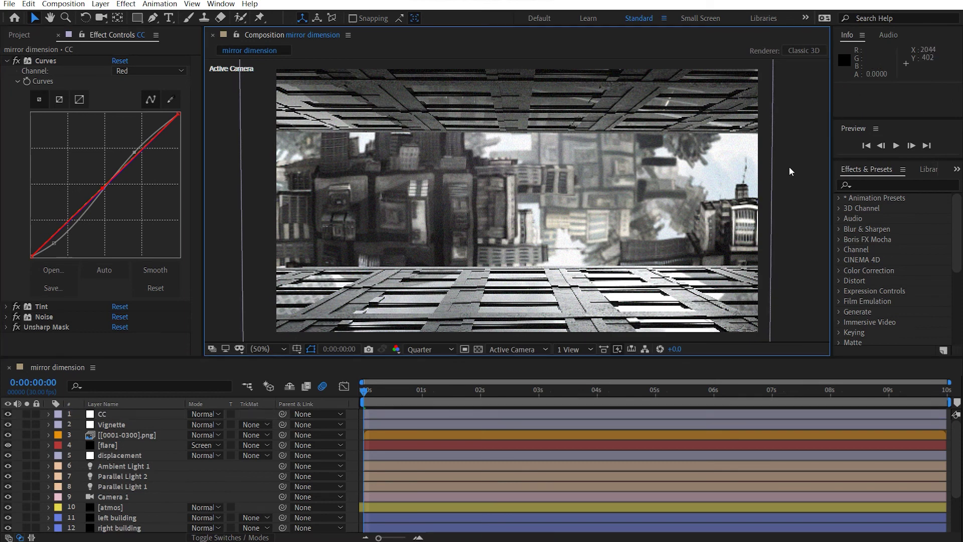
Inspect the composition's noise and sharpening up close, and fit the full frame back in the viewer.
left_click_drag(428, 177, 428, 153)
scroll(533, 146, "up", 3)
scroll(534, 146, "down", 3)
scroll(429, 153, "up", 3)
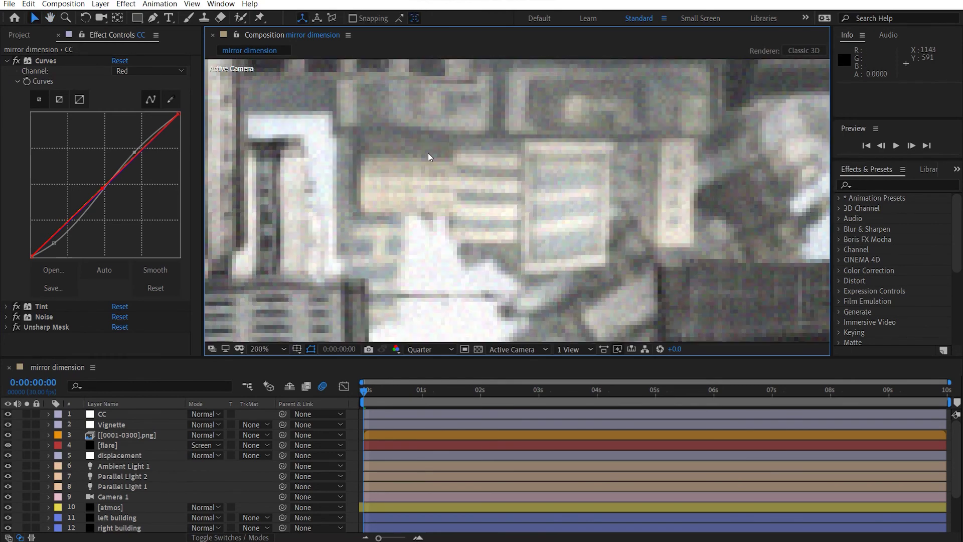
scroll(428, 152, "down", 3)
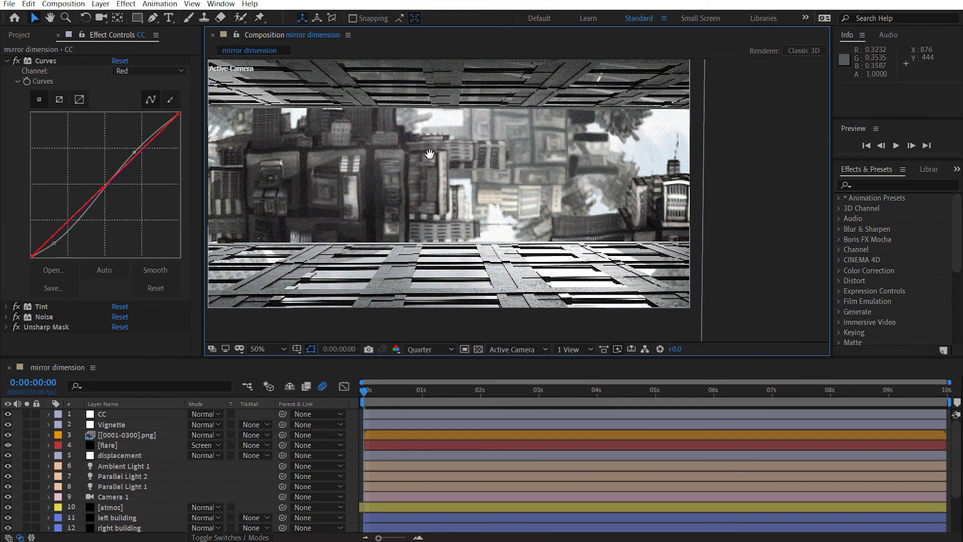
left_click_drag(429, 152, 547, 156)
scroll(553, 200, "up", 2)
scroll(553, 201, "down", 2)
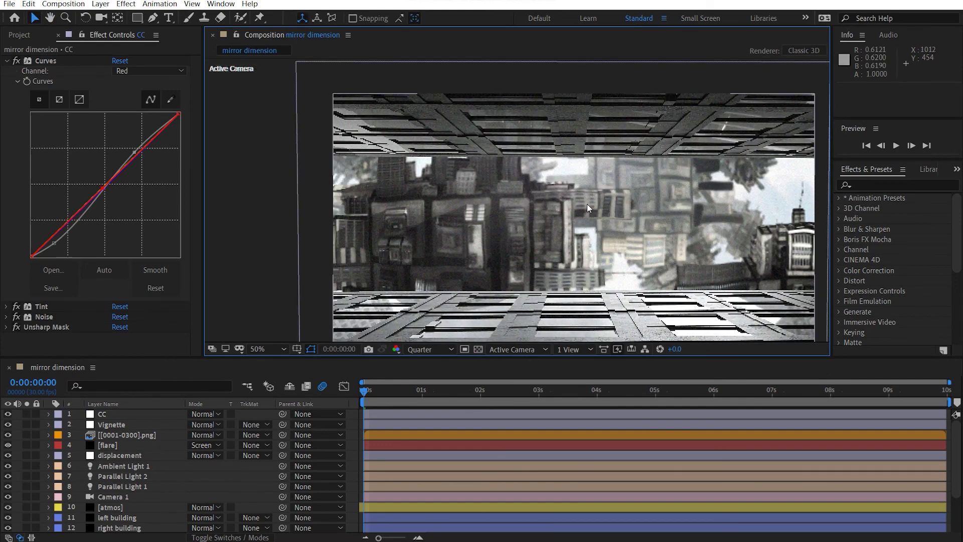
left_click(280, 349)
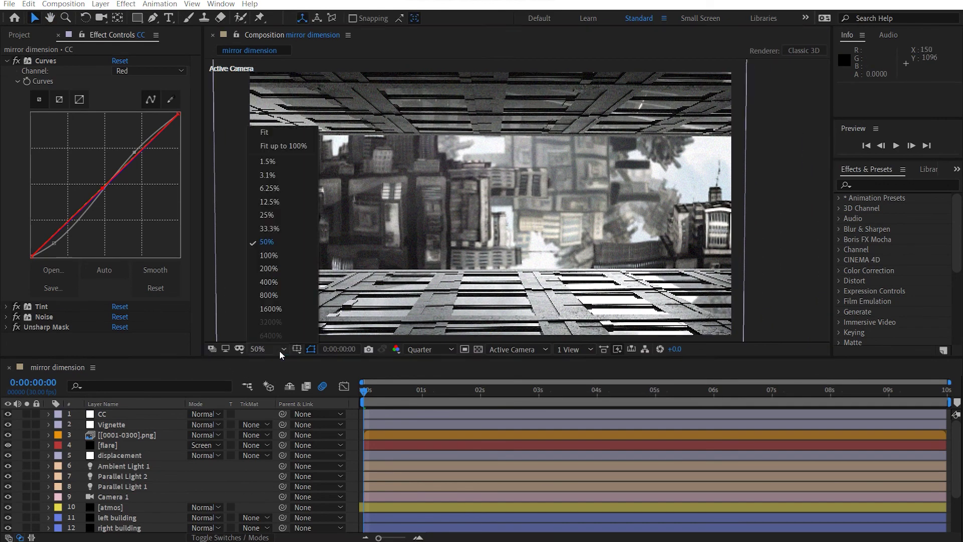
left_click(301, 126)
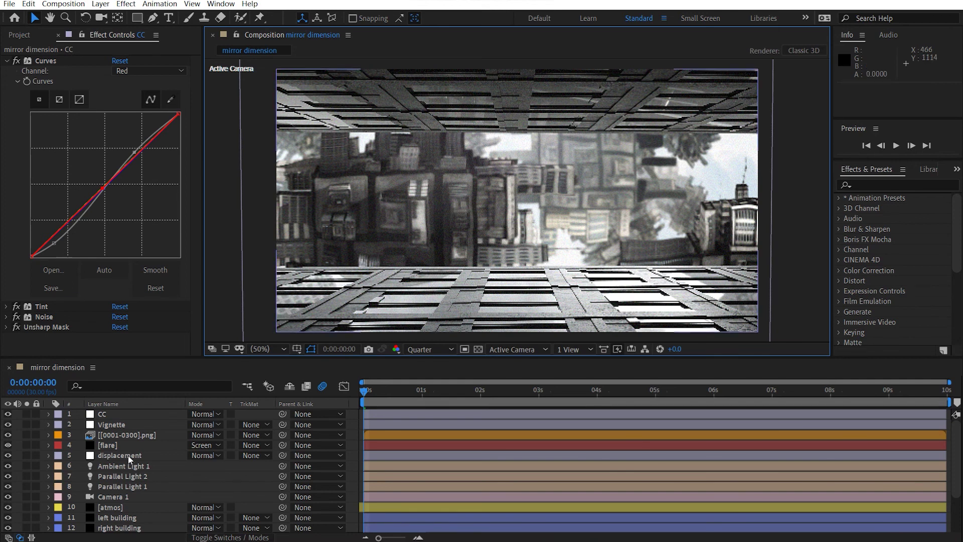
Select the Camera 1 layer and reveal its Camera Options to examine the zoom and depth of field settings.
left_click(129, 496)
key("a")
key("a")
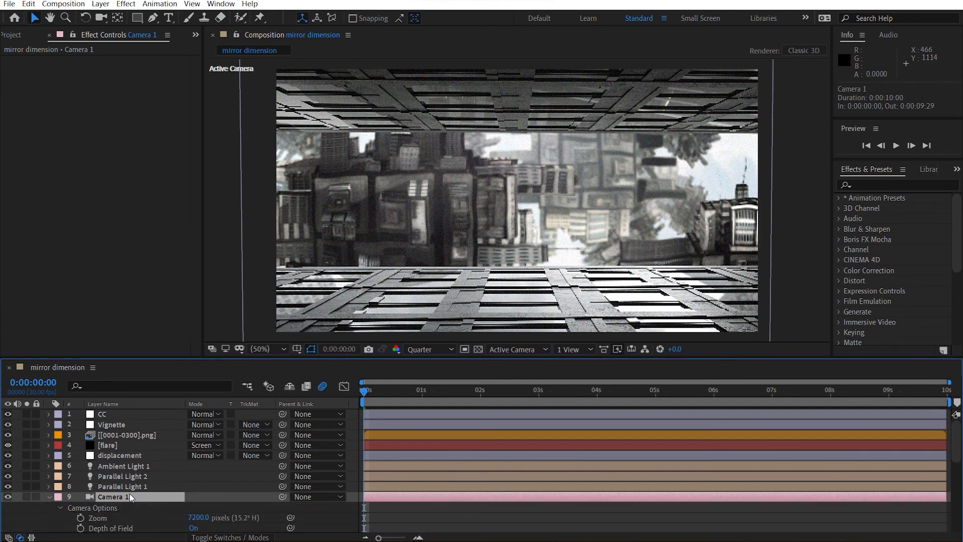
Examine Camera 1's focus distance, aperture and iris settings, and collapse the camera layer's properties.
scroll(130, 493, "down", 5)
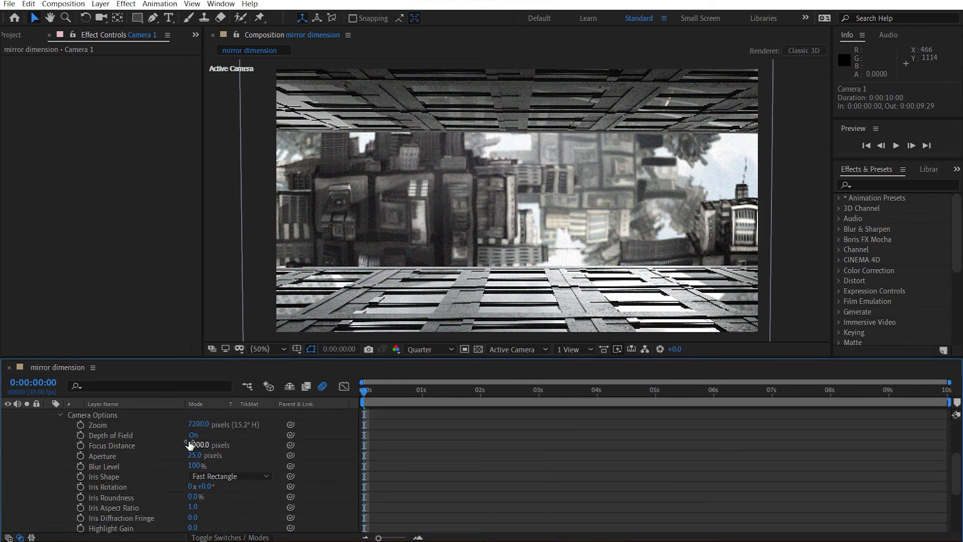
scroll(221, 449, "up", 5)
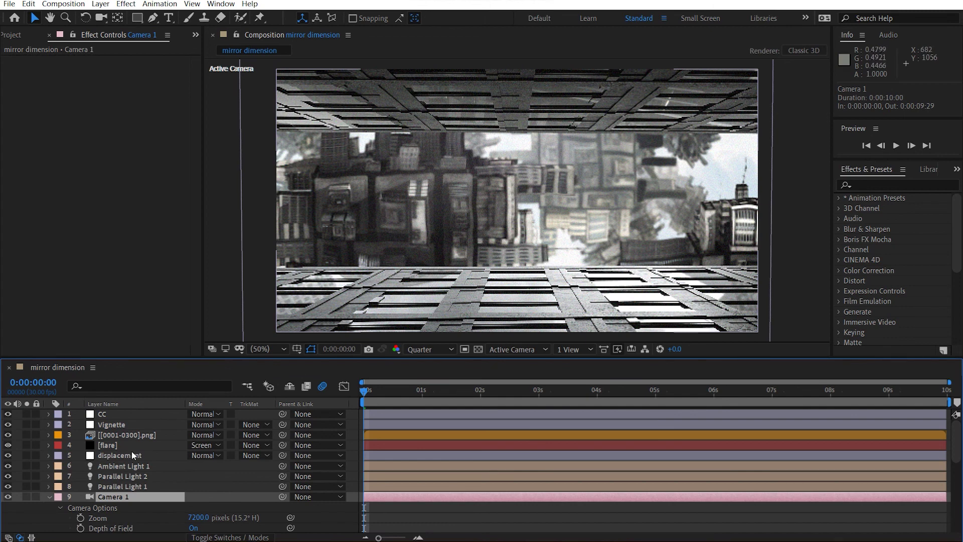
left_click(50, 497)
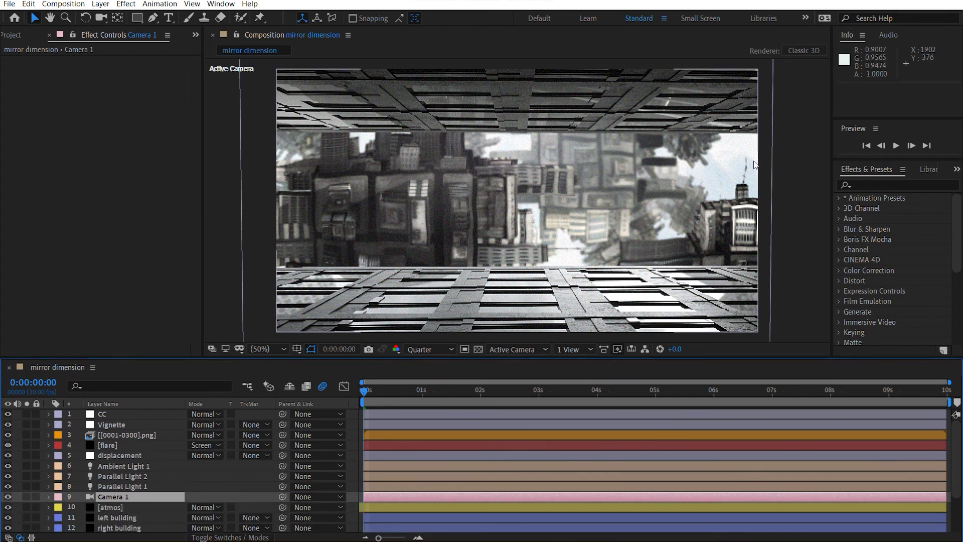
Set the composition's preview resolution to Half, and briefly play the animation from the first frame.
left_click(431, 349)
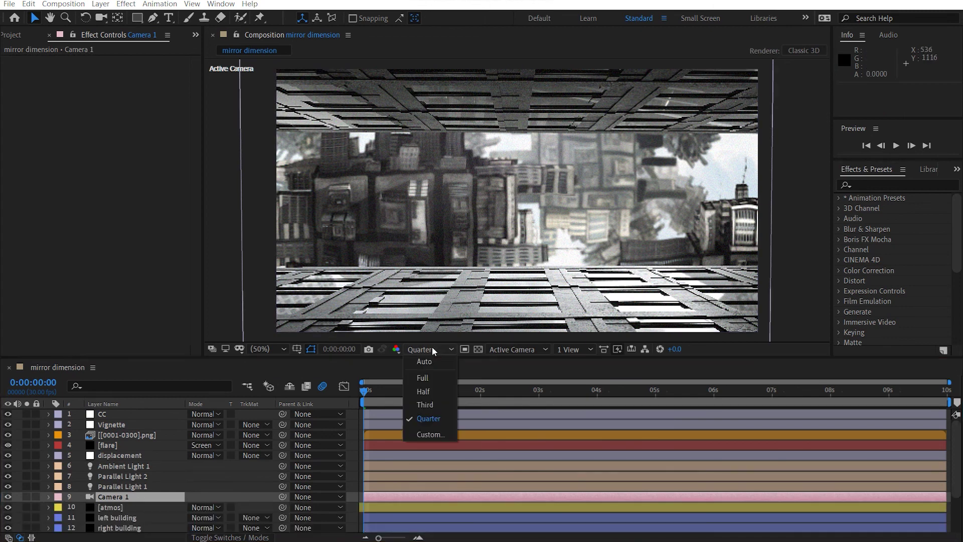
left_click(435, 396)
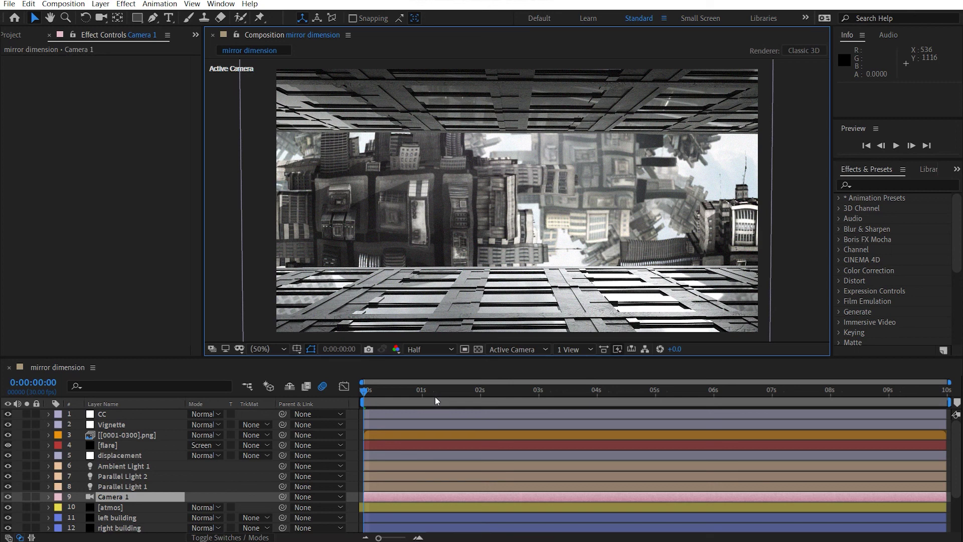
key("space")
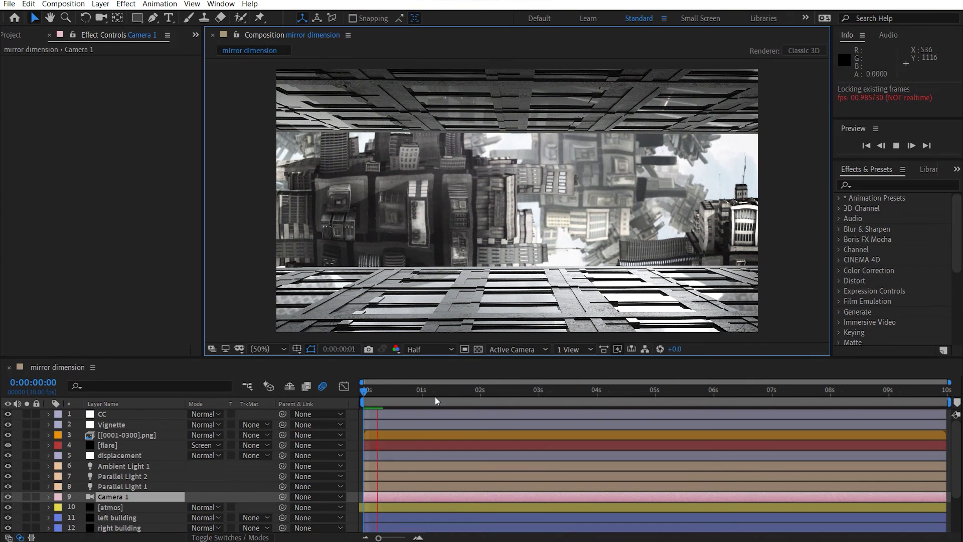
key("space")
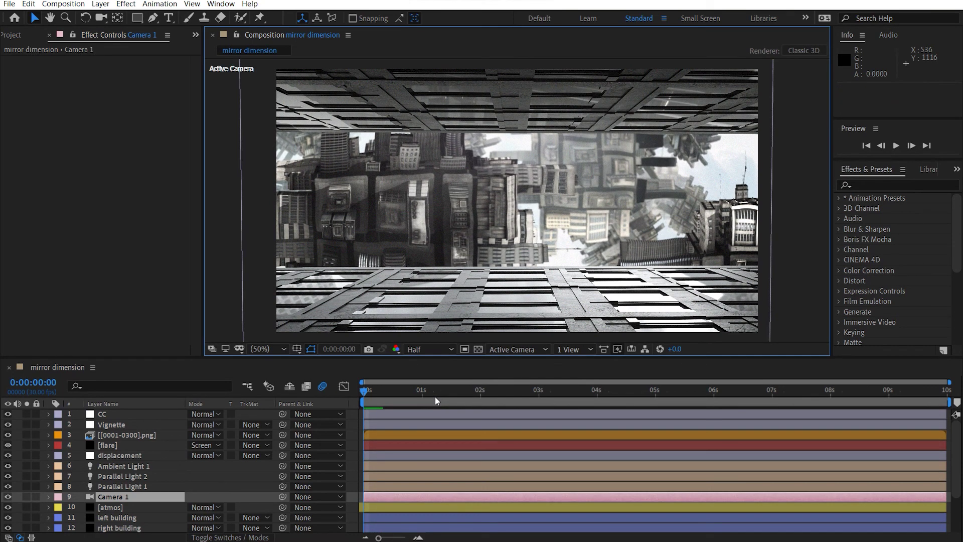